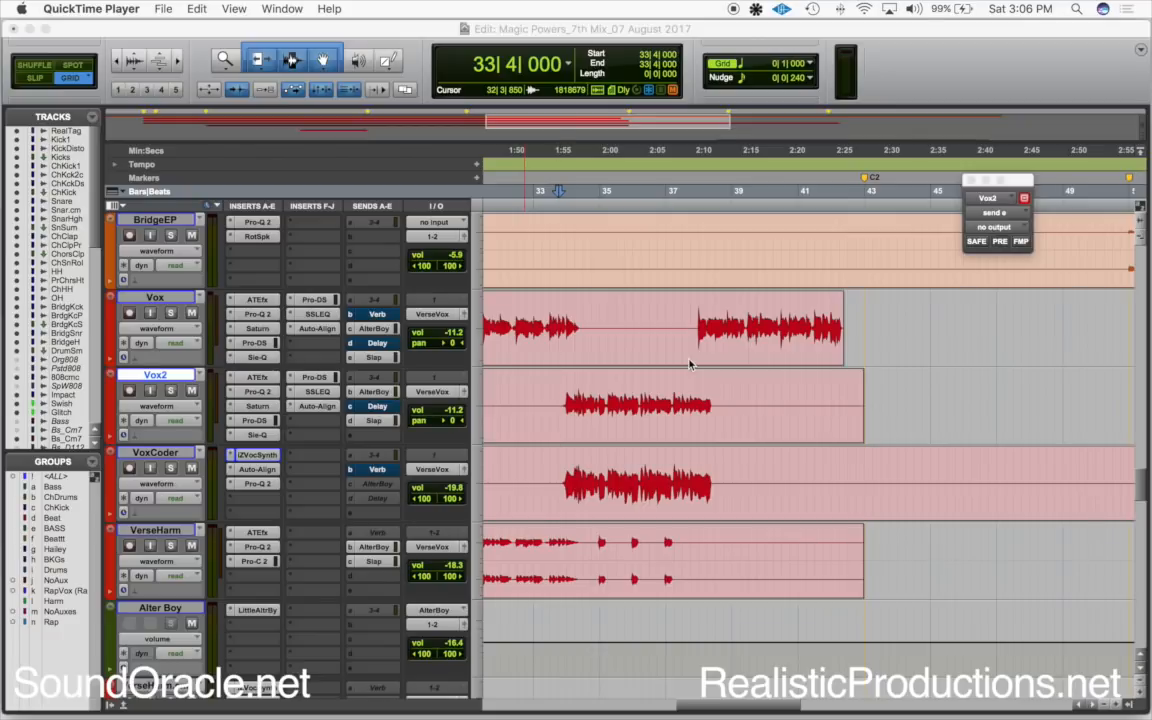
# - Play the full mix from bar 33 beat 3, just before the vocal phrase on the Vox2 track
pyautogui.click(551, 400)
pyautogui.moveTo(554, 398); pyautogui.dragTo(558, 398)
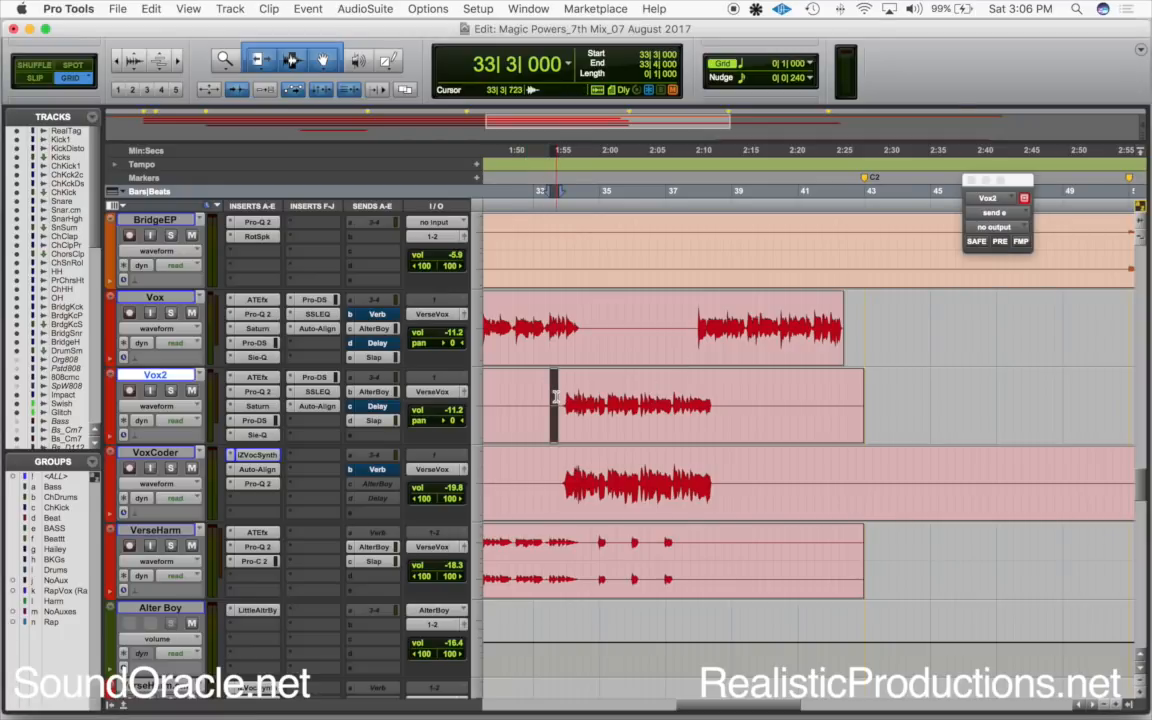
pyautogui.click(558, 398)
pyautogui.click(551, 399)
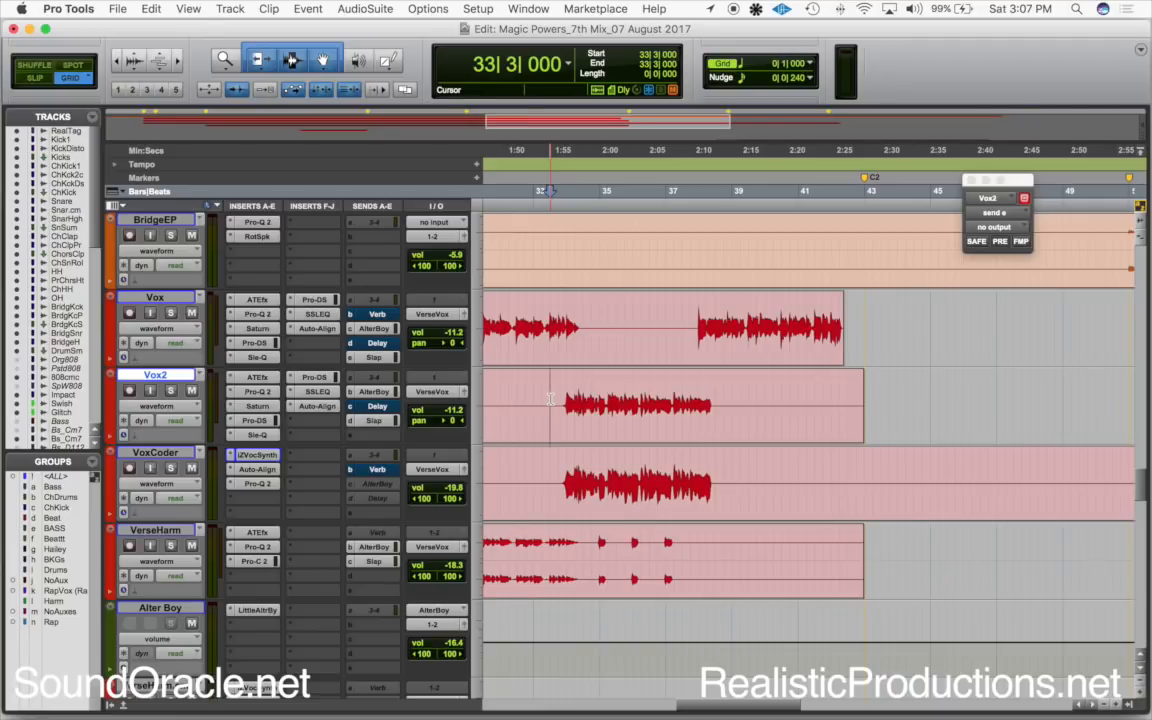
pyautogui.press('space')
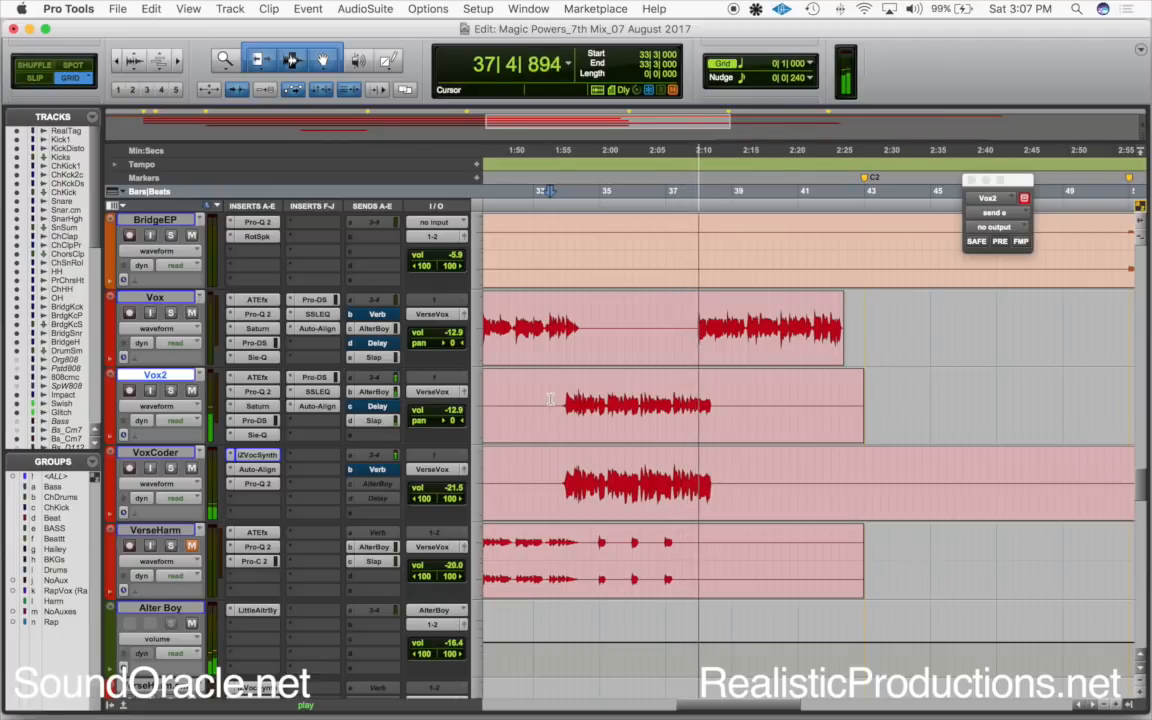
pyautogui.click(550, 399)
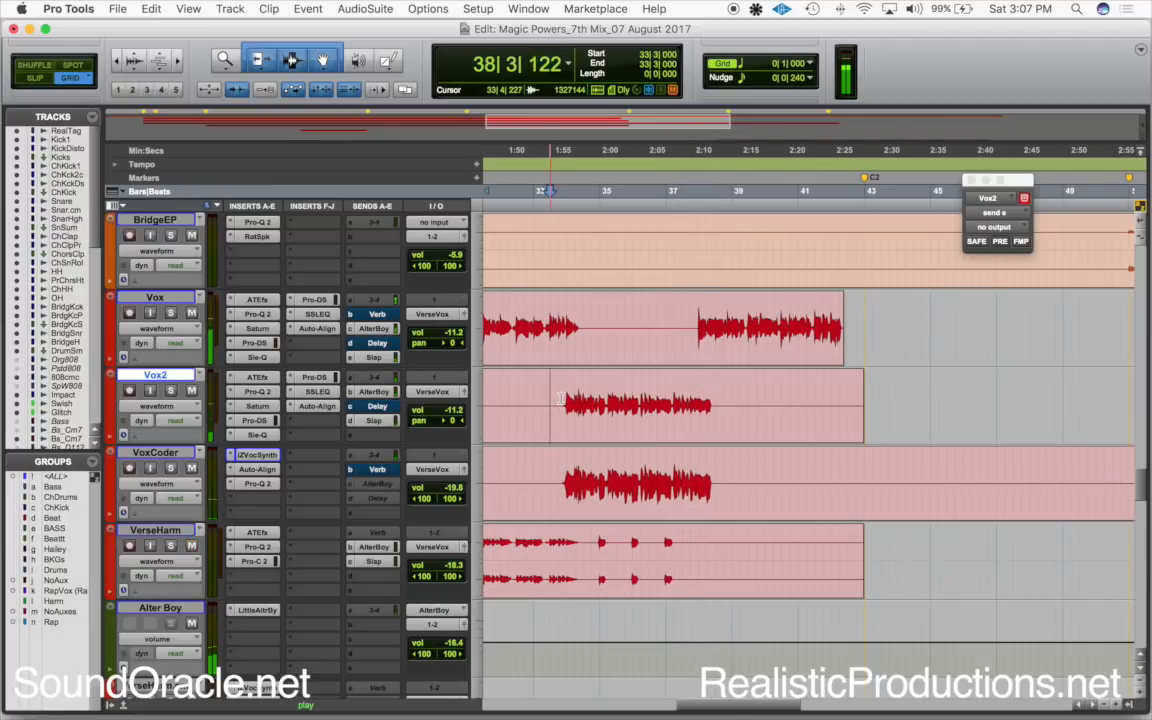
pyautogui.press('space')
# - Play the mix from bar 36 with VoxCoder and Vox2's AlterBoy send muted, and unmute both after listening
pyautogui.click(560, 399)
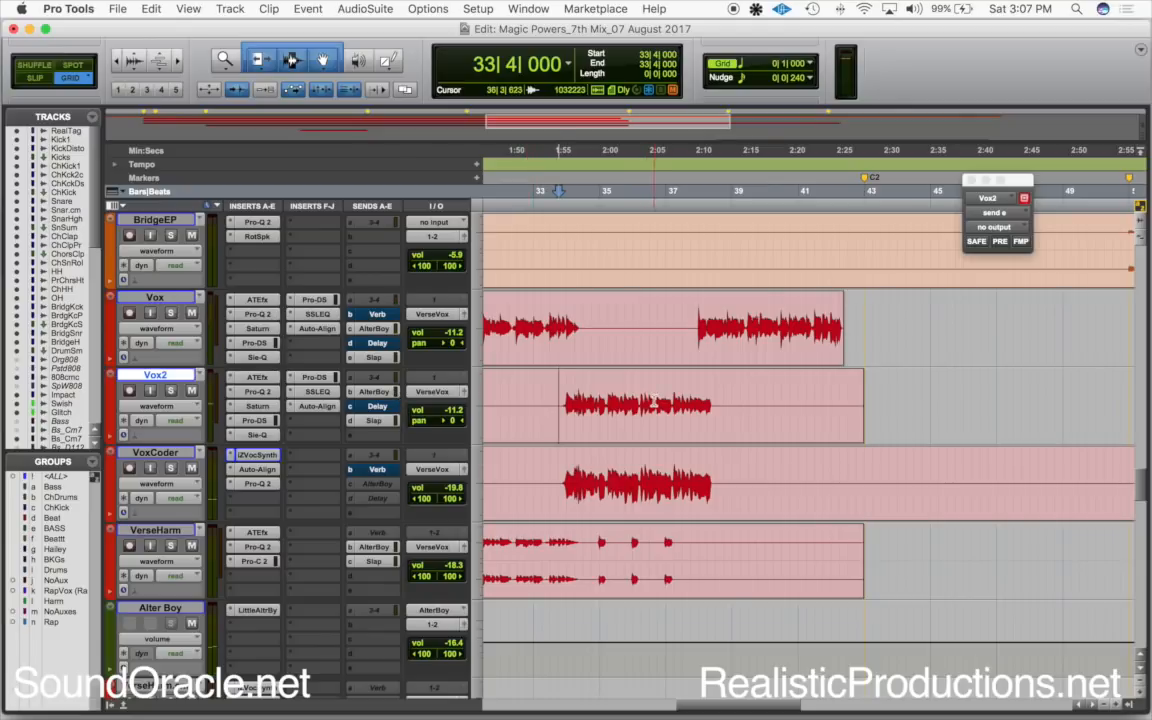
pyautogui.click(645, 401)
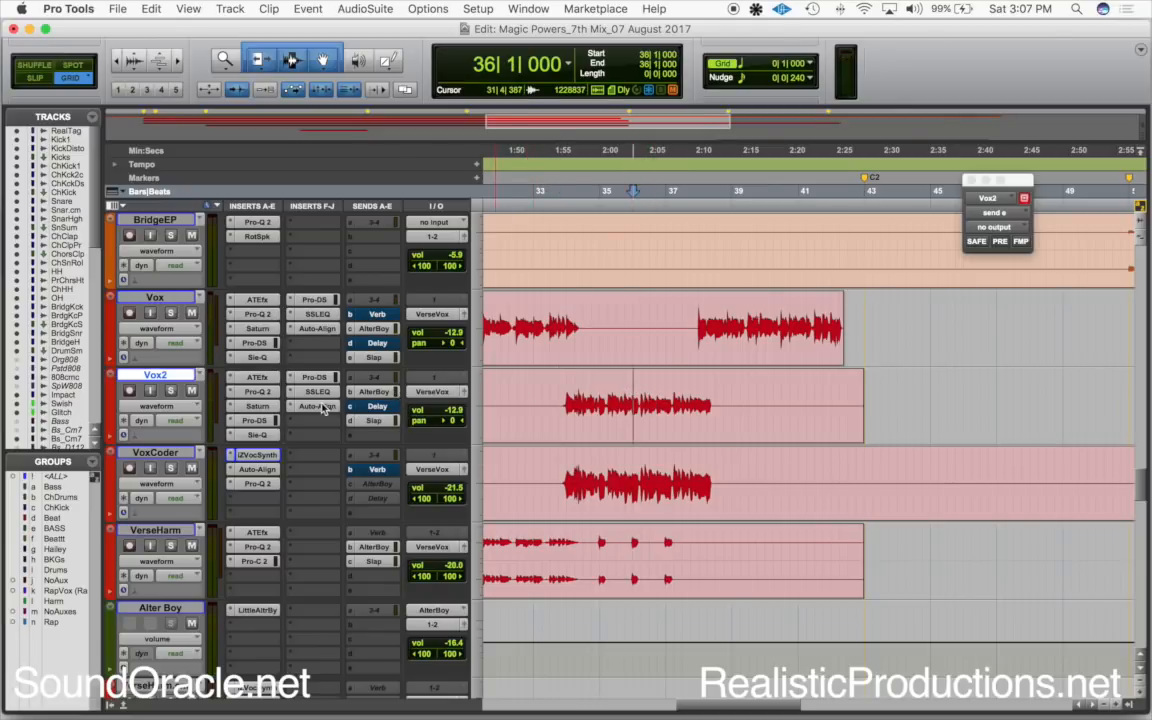
pyautogui.click(193, 468)
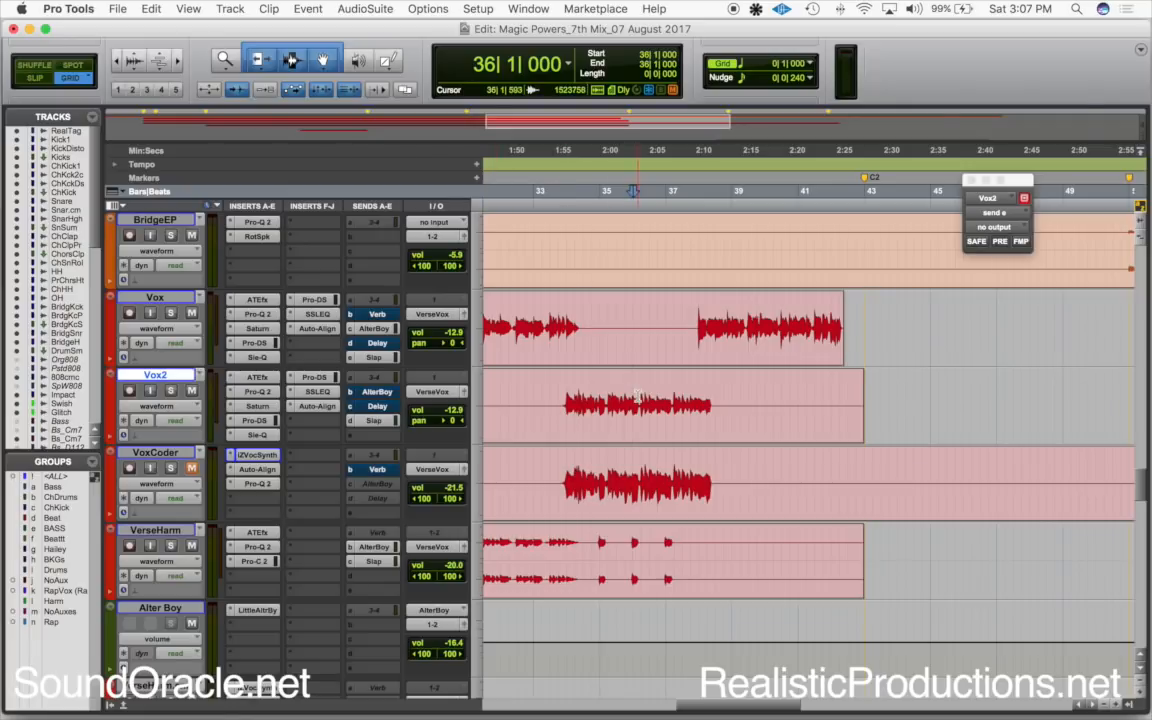
pyautogui.press('space')
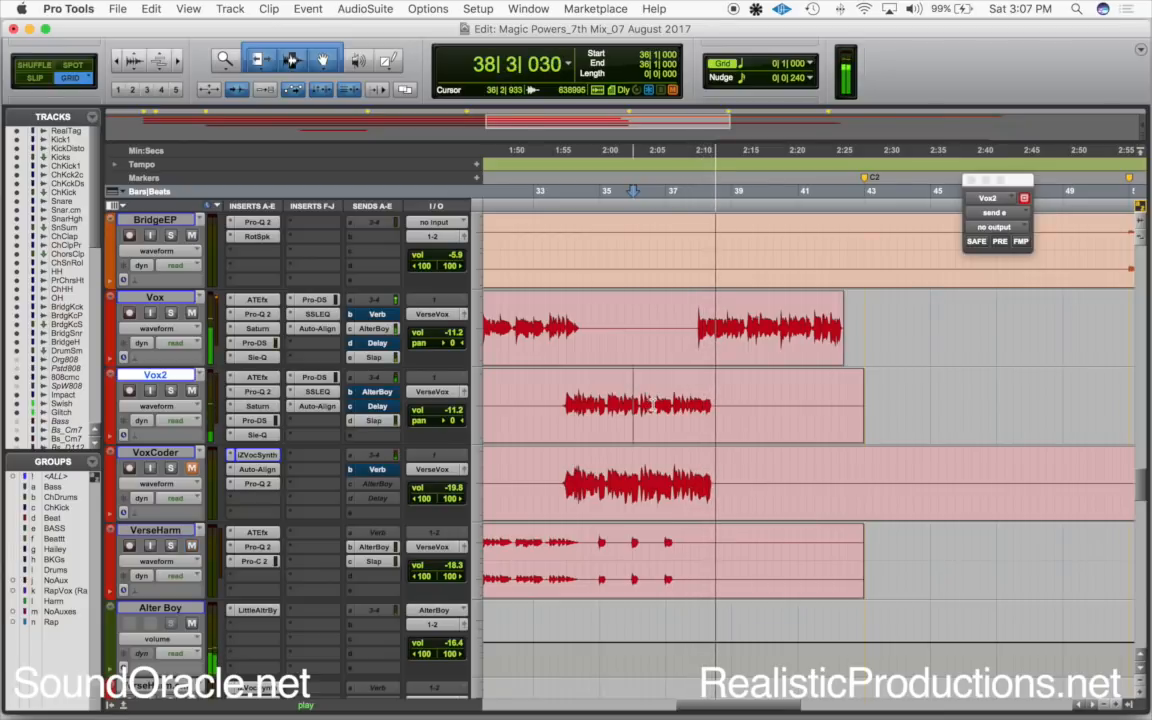
pyautogui.press('space')
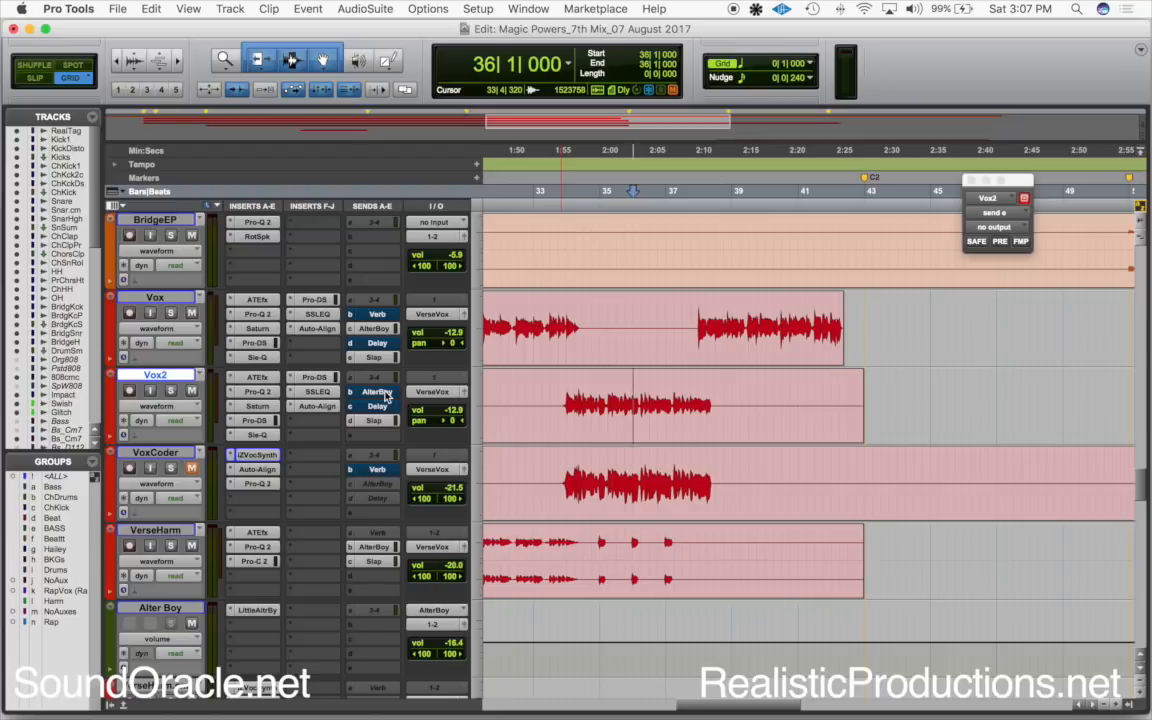
pyautogui.click(190, 468)
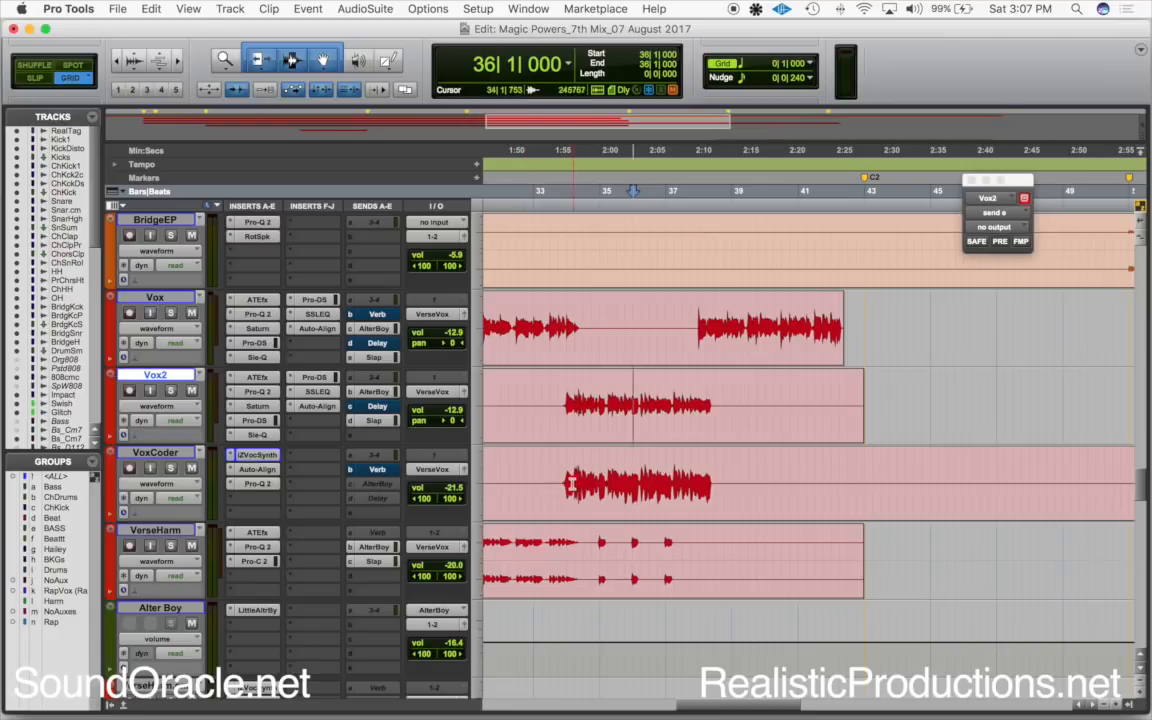
# - Solo the VoxCoder track and play it from bar 34
pyautogui.click(560, 480)
pyautogui.click(565, 478)
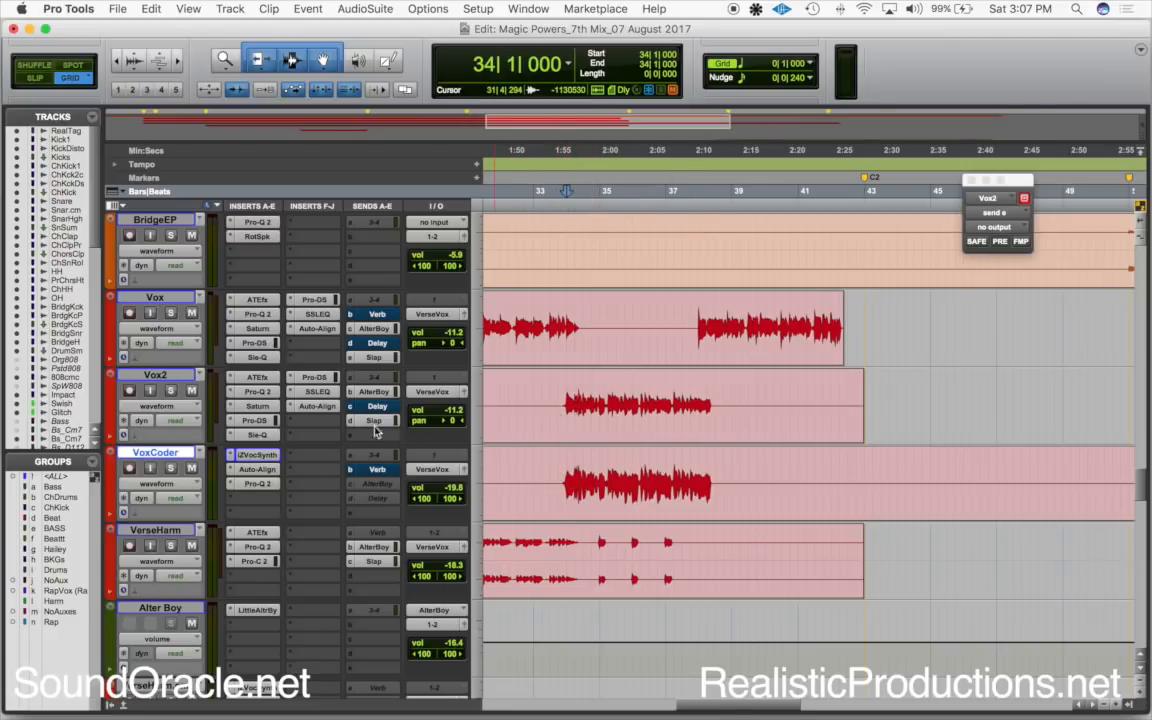
pyautogui.click(170, 468)
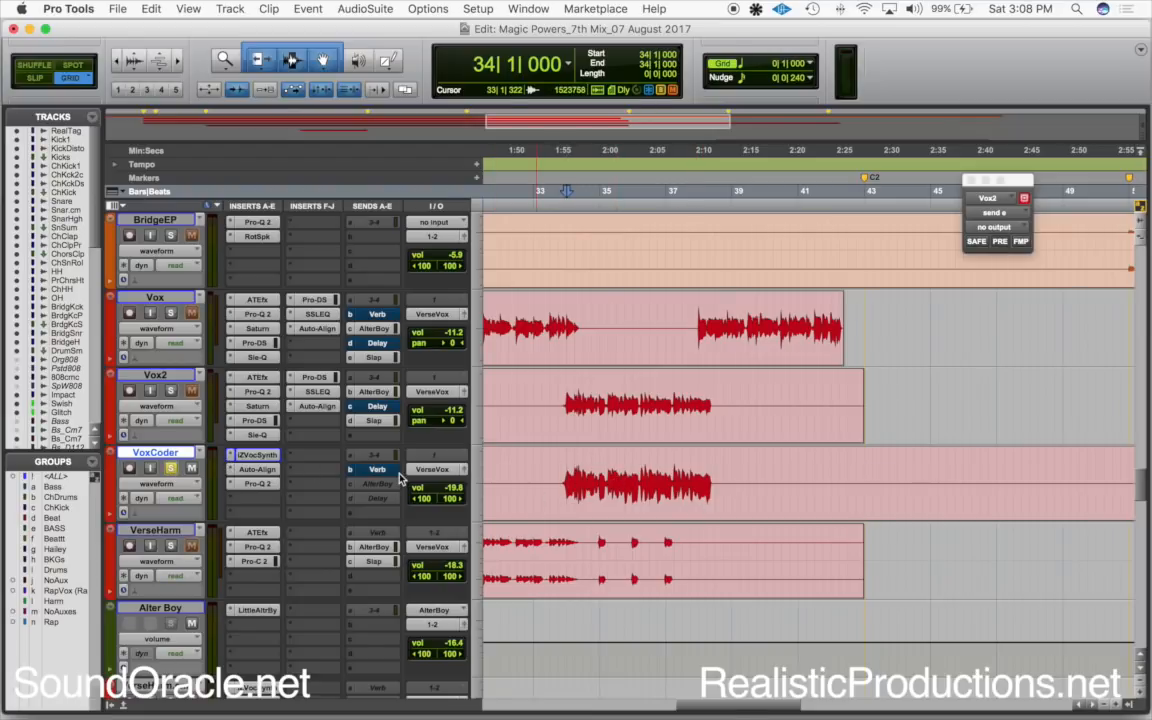
pyautogui.press('space')
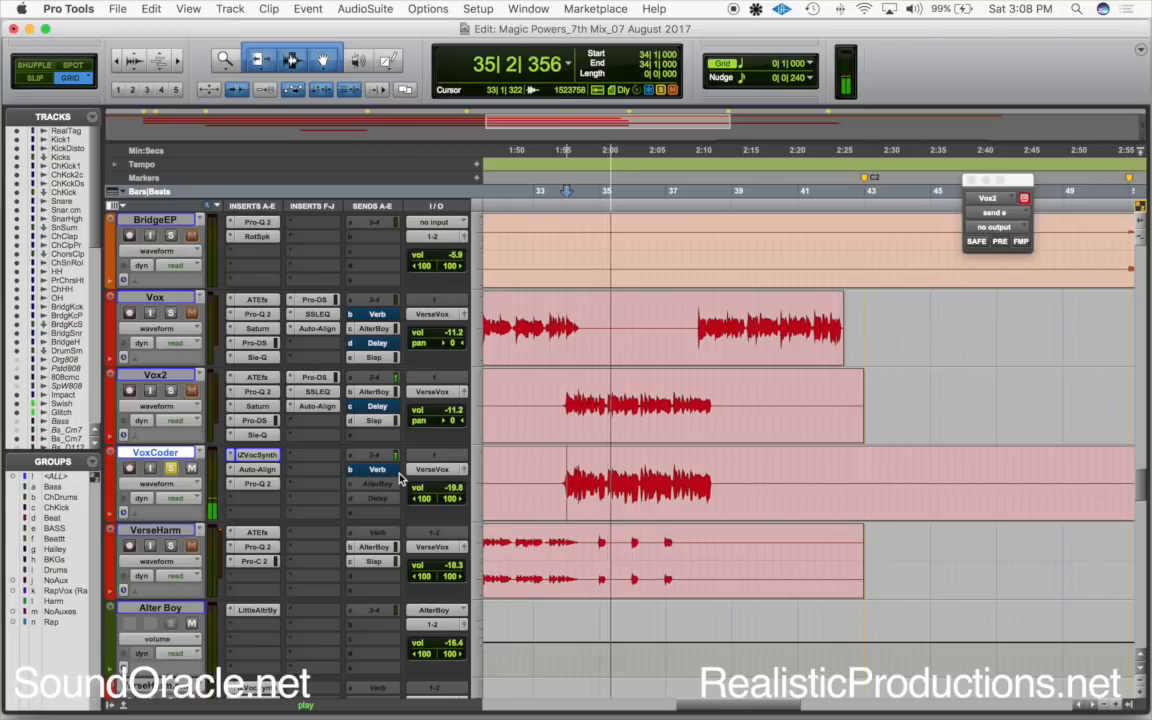
pyautogui.press('space')
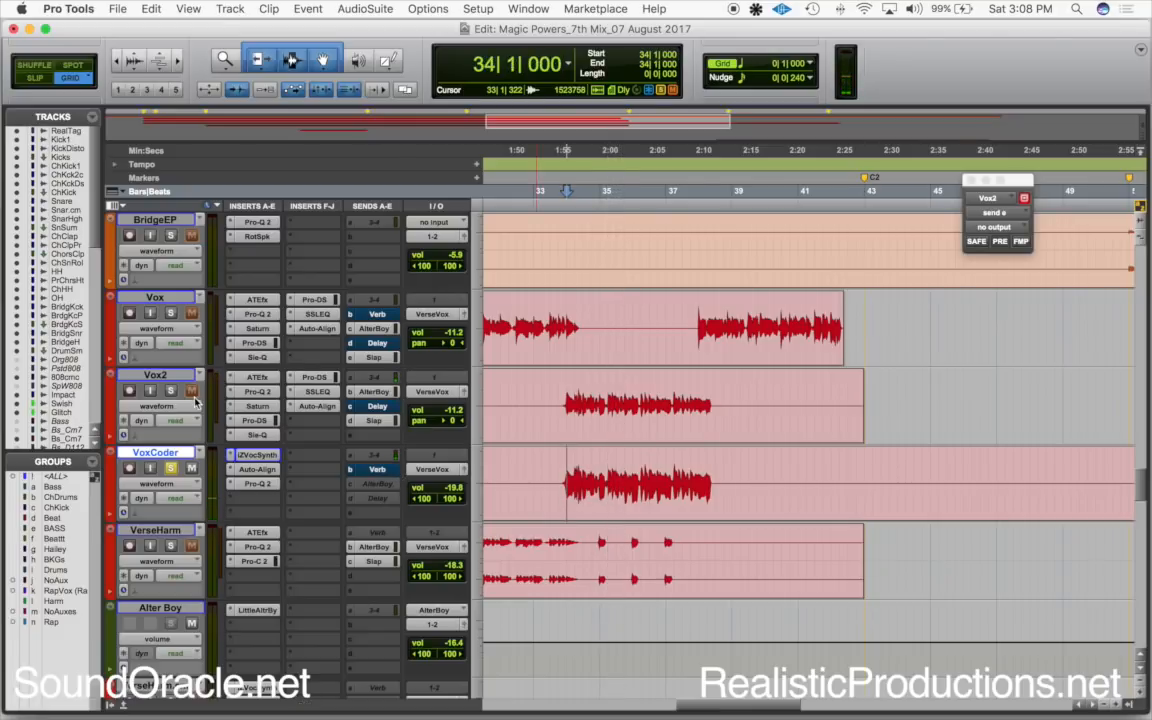
# - Solo Vox2 together with VoxCoder, mute Vox2's AlterBoy send, audition the blend from bar 34 and clear the solos
pyautogui.click(171, 390)
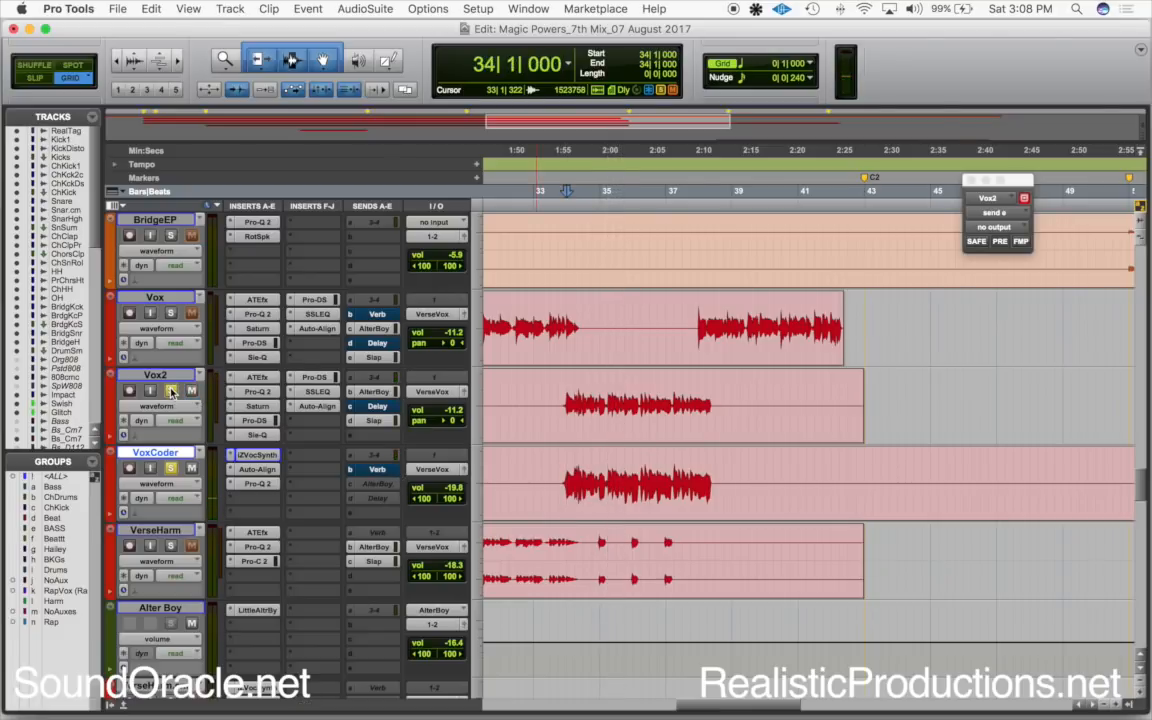
pyautogui.keyDown('super'); pyautogui.click(381, 391); pyautogui.keyUp('super')
pyautogui.press('super+bracketright')
pyautogui.scroll(3, 810, 419)
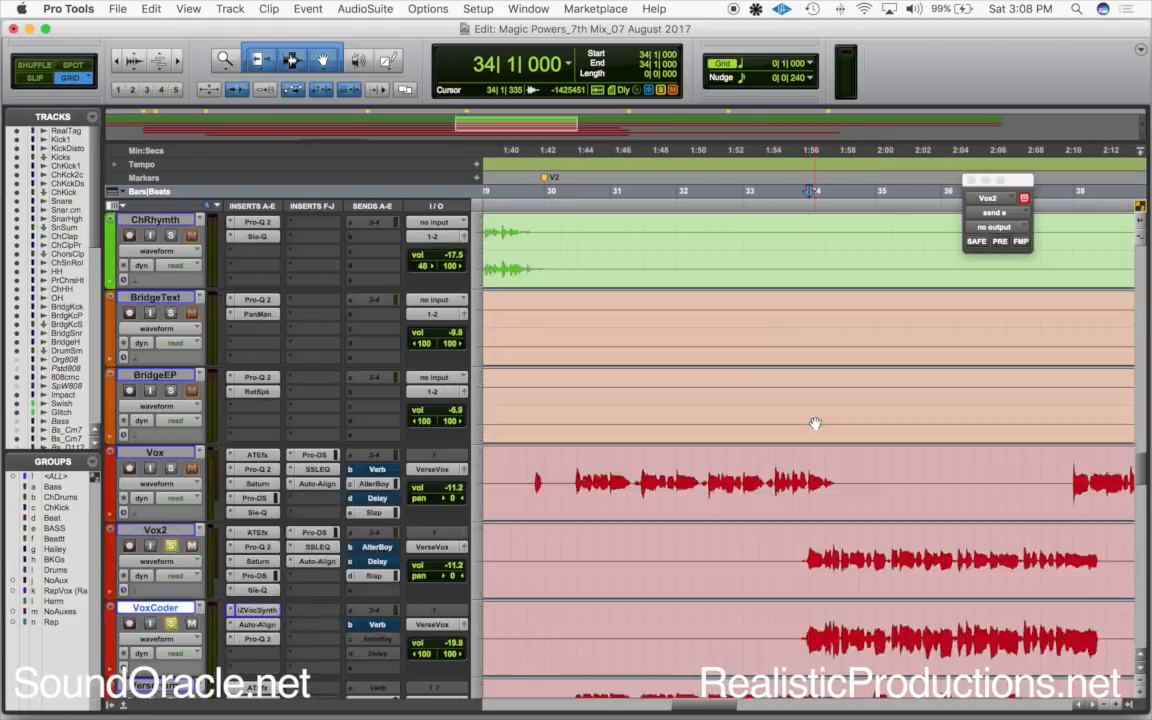
pyautogui.scroll(-3, 812, 419)
pyautogui.hscroll(5, 813, 421)
pyautogui.press('space')
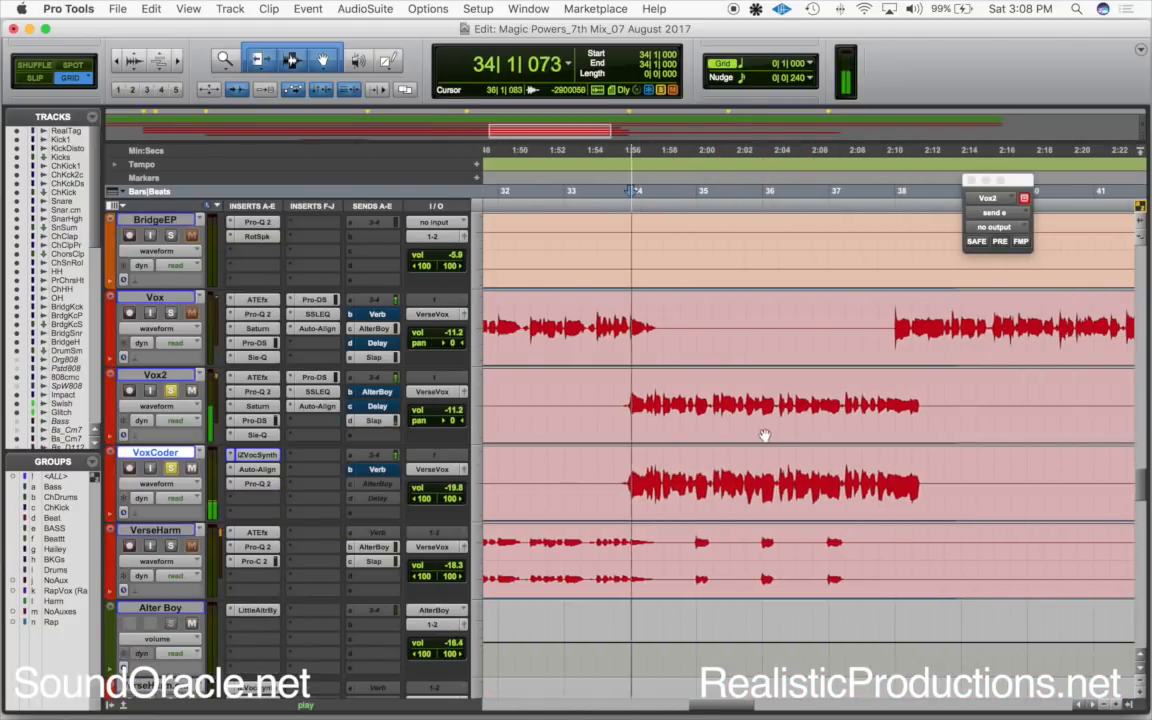
pyautogui.click(171, 469)
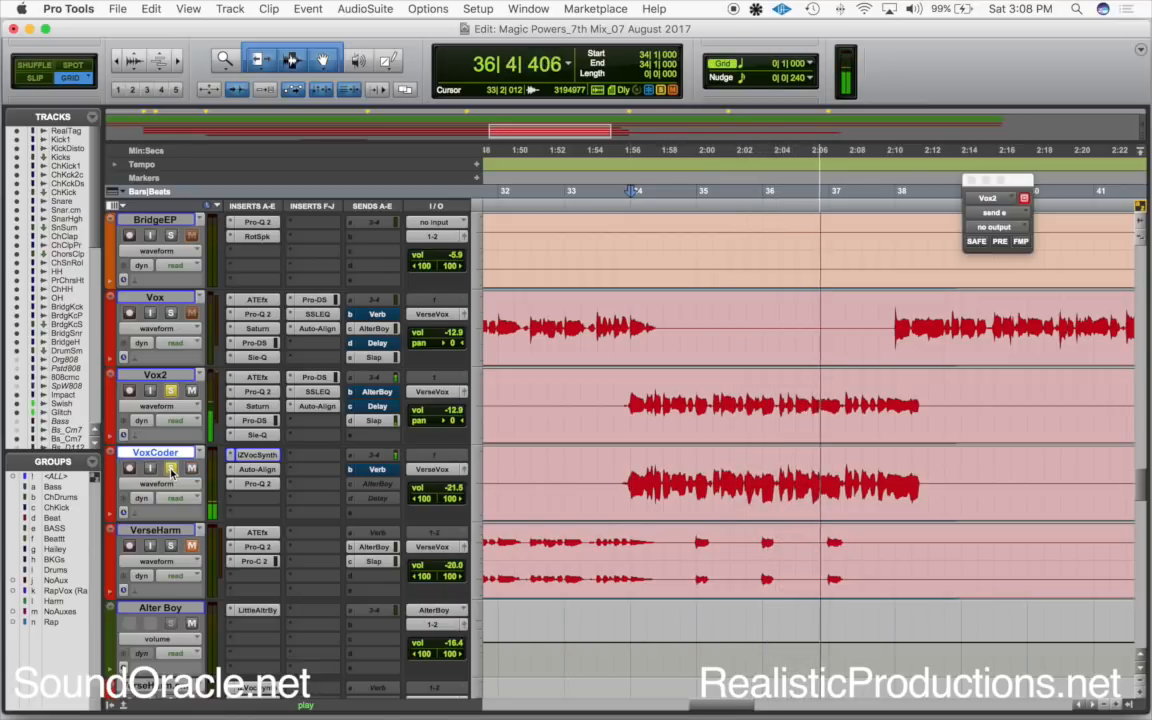
pyautogui.press('space')
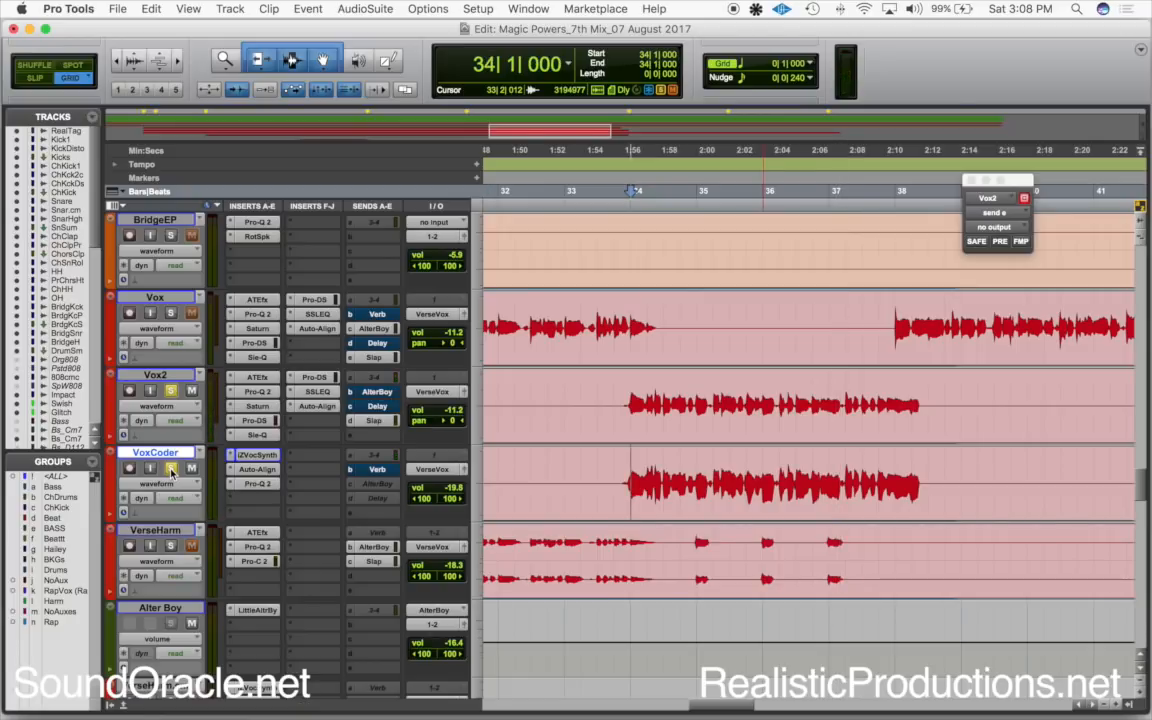
pyautogui.keyDown('alt'); pyautogui.click(171, 470); pyautogui.keyUp('alt')
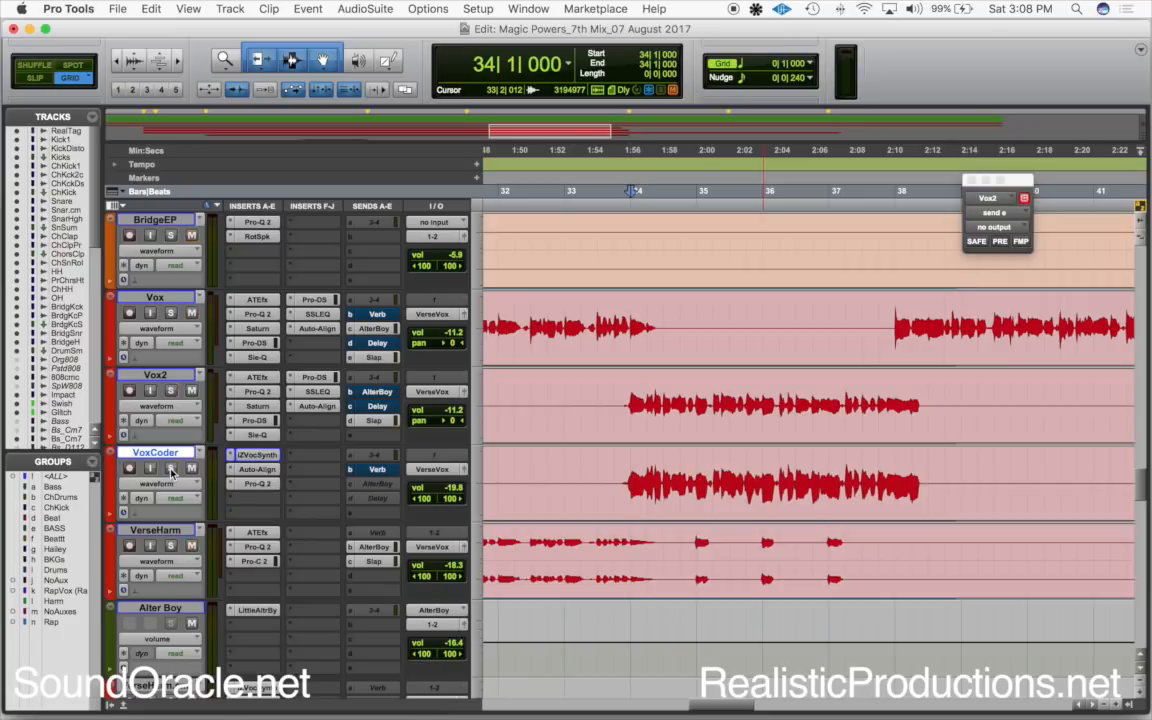
# - Mute VoxCoder and place the Alter Boy track directly below Vox2 with its Little AlterBoy plug-in open
pyautogui.click(192, 469)
pyautogui.moveTo(176, 612); pyautogui.dragTo(170, 452)
pyautogui.click(256, 455)
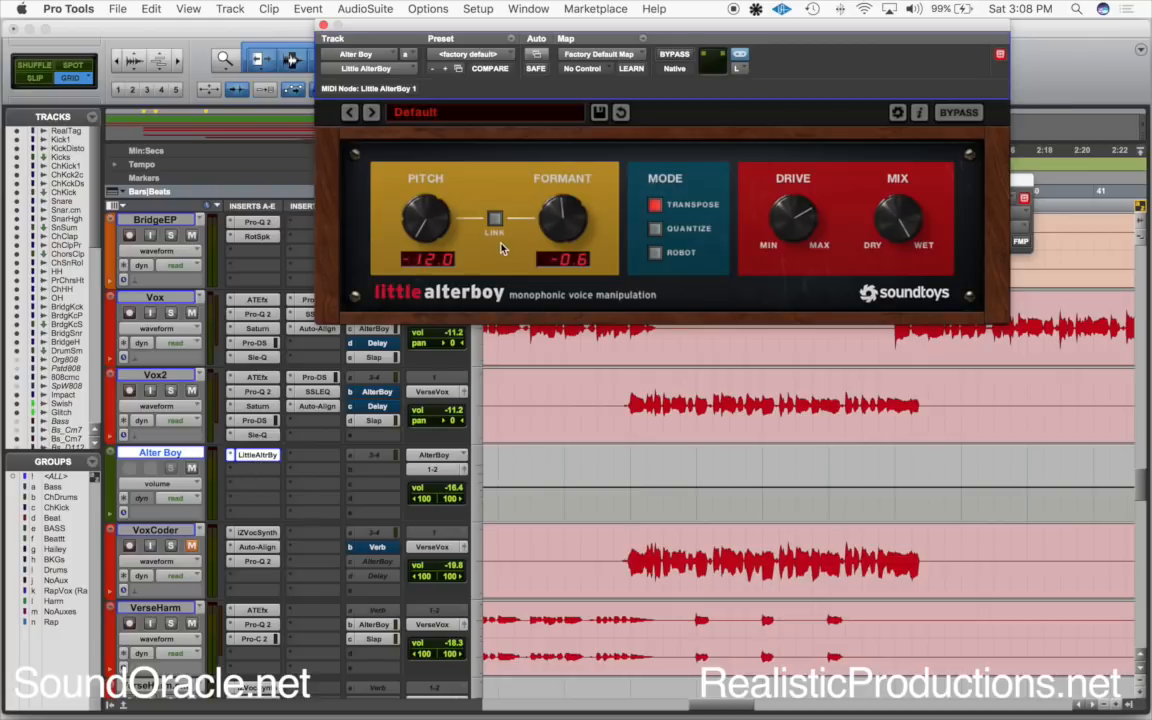
# - Solo Vox2 with its AlterBoy send unmuted and play its phrase from just before the vocal starts
pyautogui.click(617, 399)
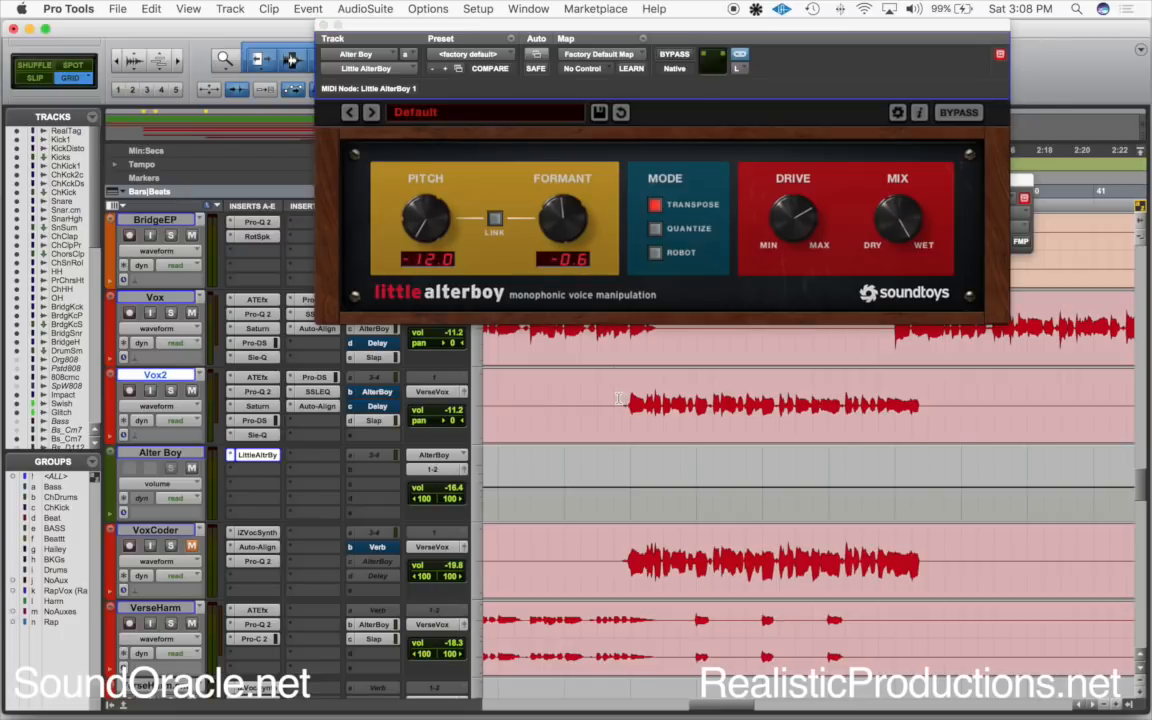
pyautogui.click(170, 390)
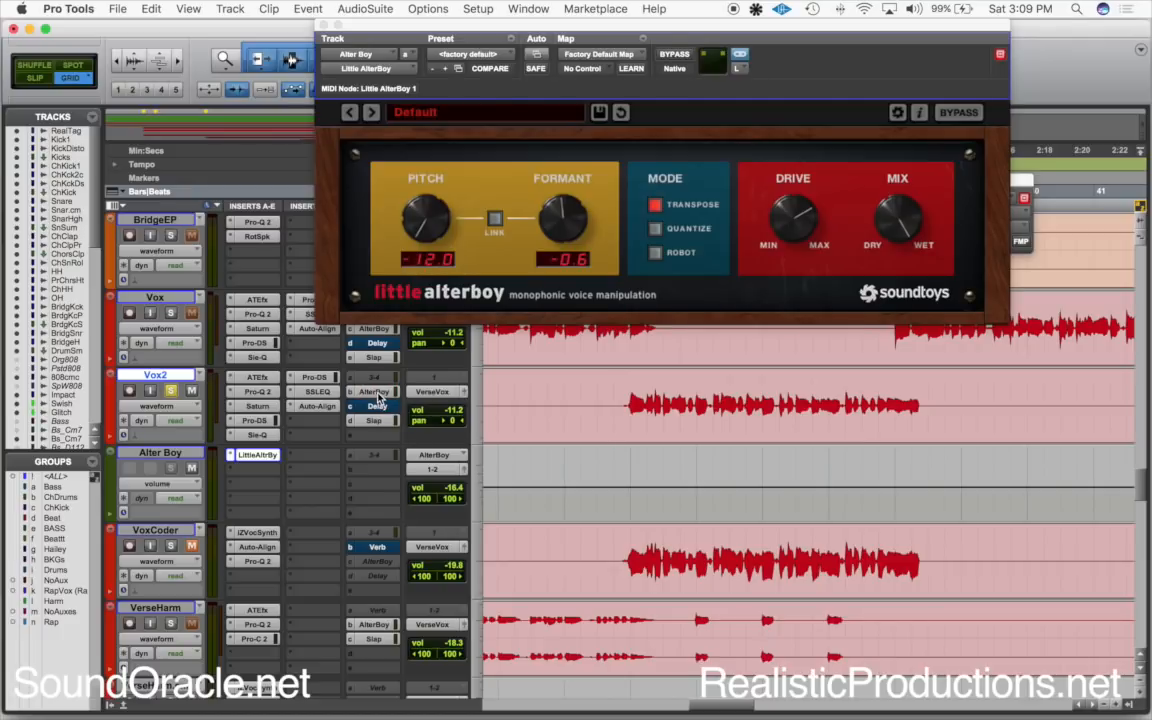
pyautogui.press('space')
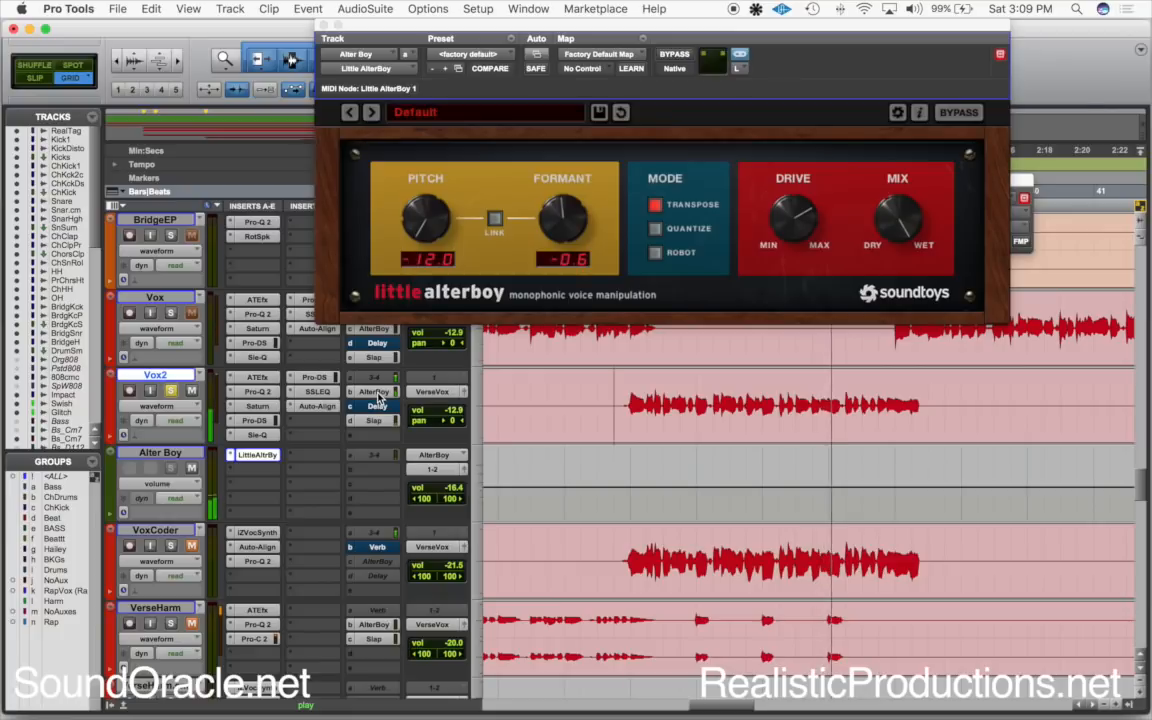
pyautogui.press('space')
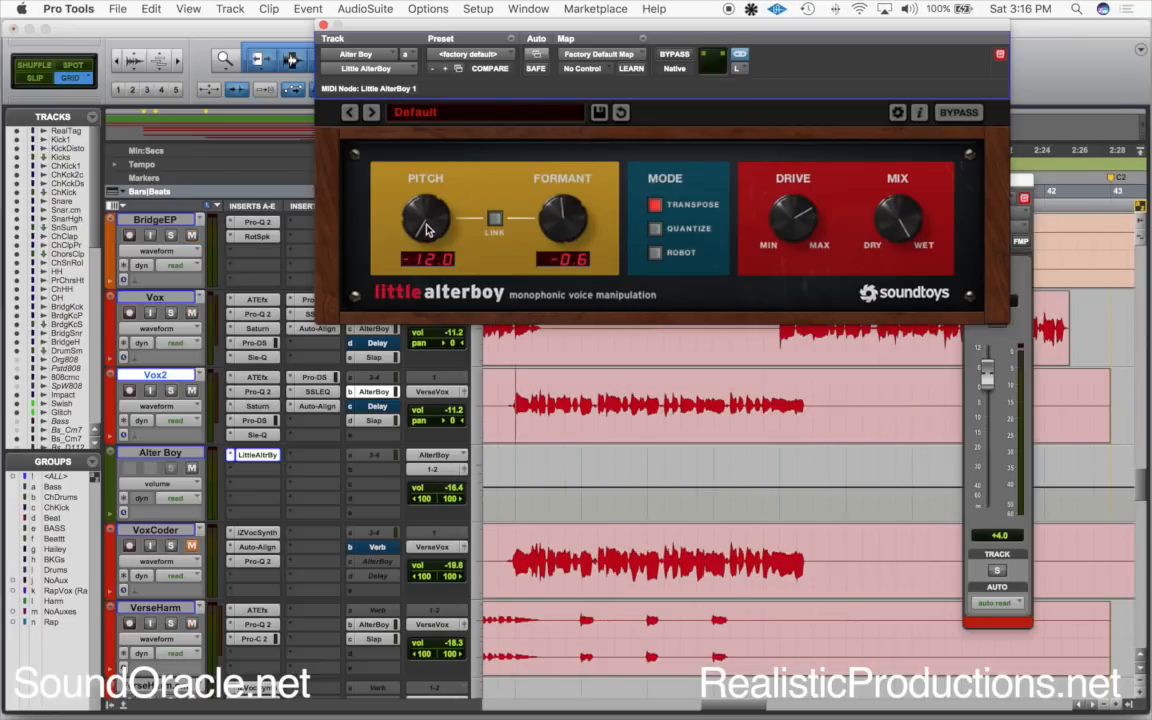
# - Try Little AlterBoy's Pitch and Formant controls and its Quantize and Robot modes, returning the mode to Transpose
pyautogui.moveTo(427, 230); pyautogui.dragTo(421, 282)
pyautogui.moveTo(565, 222)
pyautogui.mouseDown()
pyautogui.moveTo(573, 195)
pyautogui.moveTo(566, 238)
pyautogui.mouseUp()
pyautogui.click(658, 232)
pyautogui.click(656, 253)
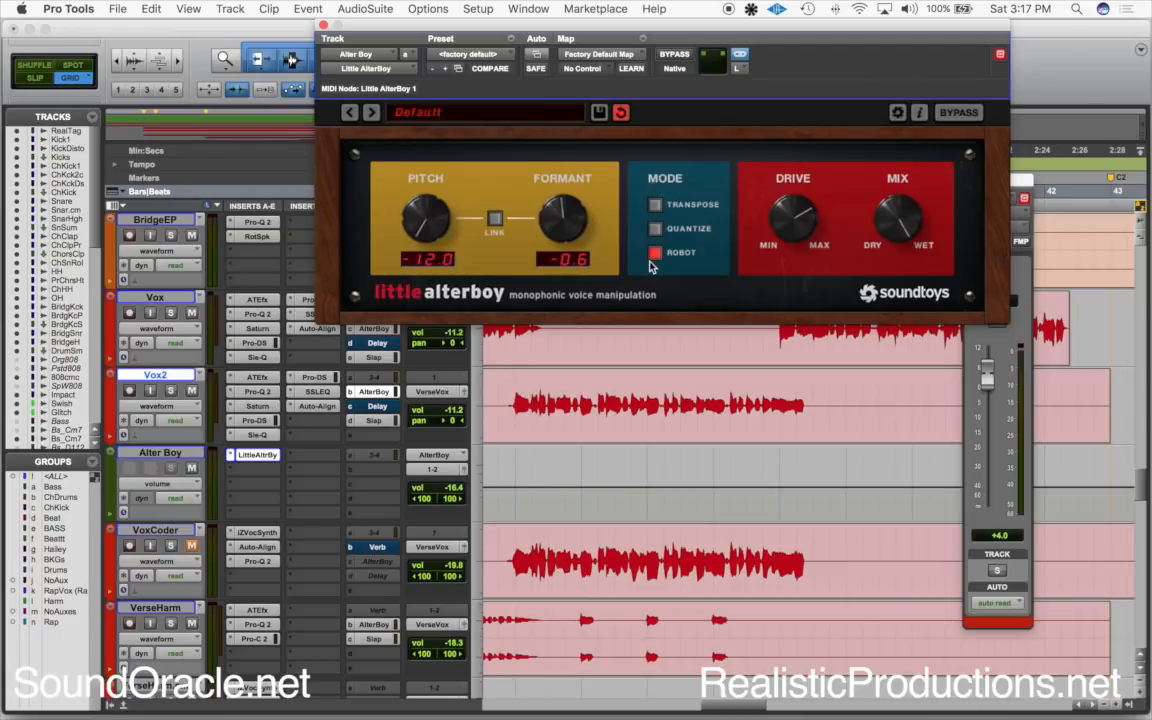
pyautogui.click(656, 205)
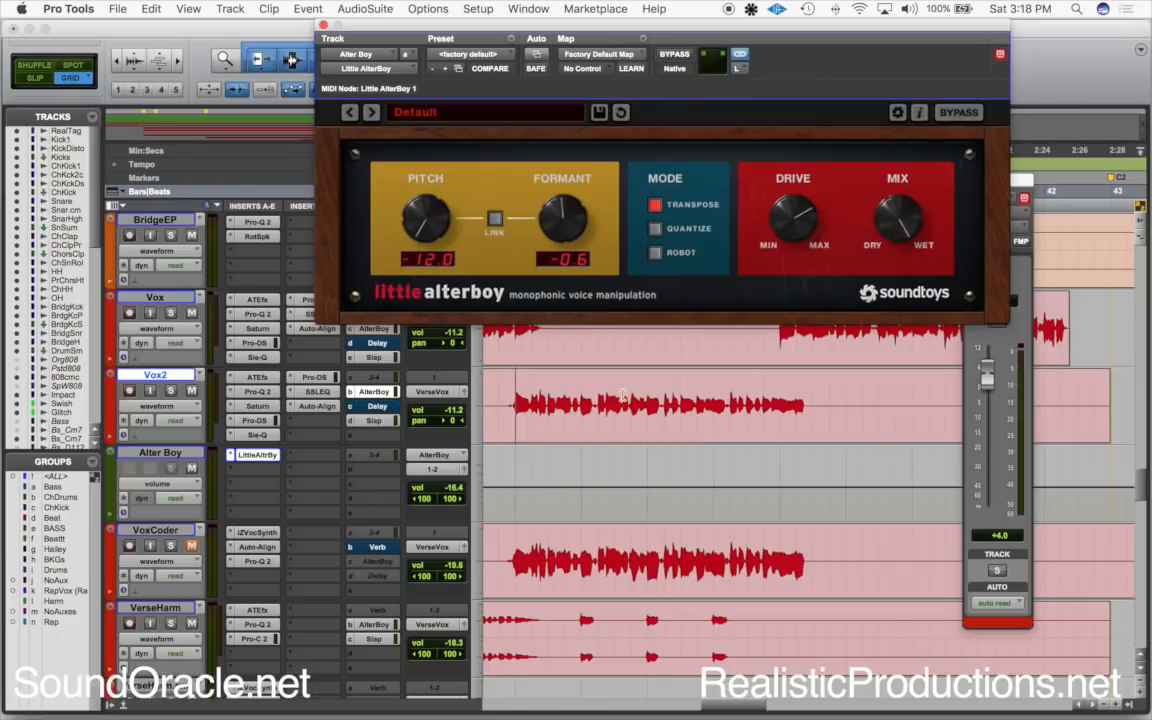
# - Select the Alter Boy track and bring up the fader window of Vox2's AlterBoy send
pyautogui.click(178, 454)
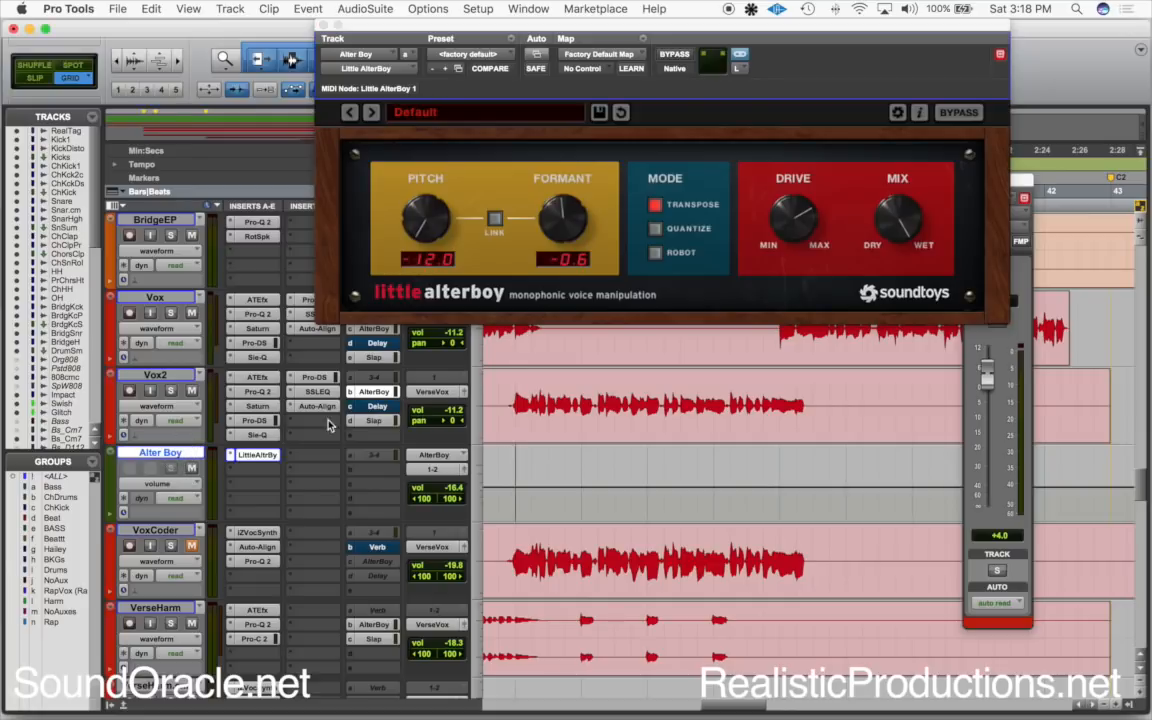
pyautogui.click(378, 393)
pyautogui.click(379, 394)
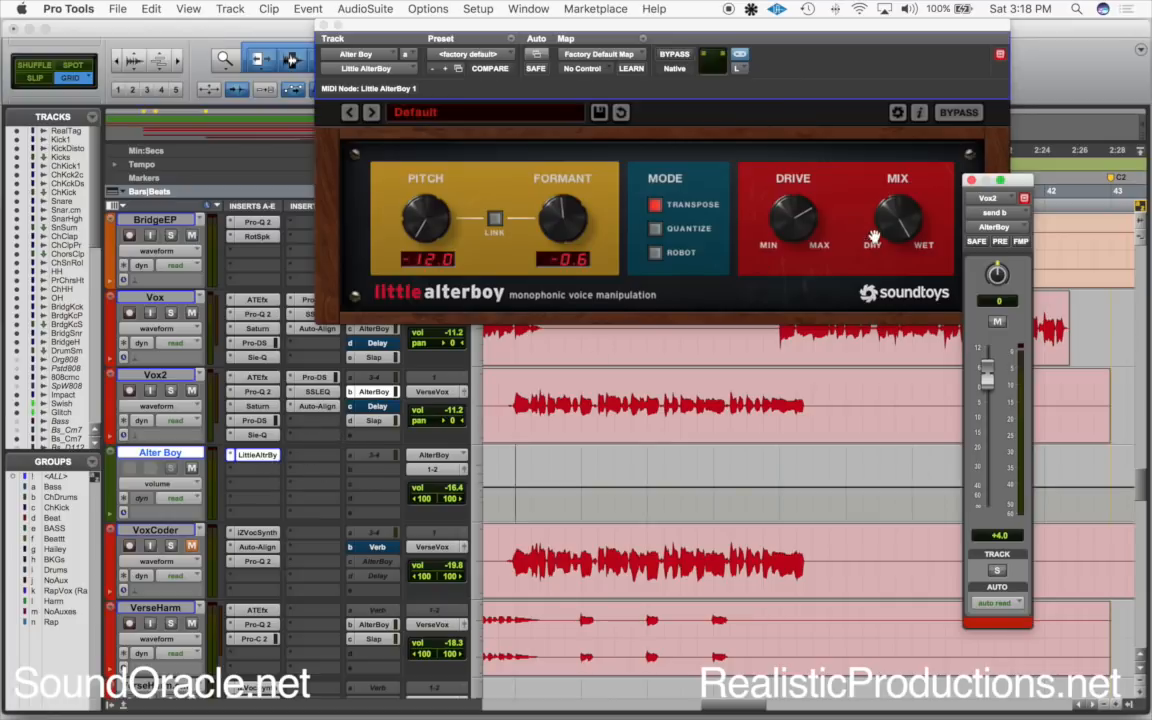
# - Try lowering Little AlterBoy's Mix toward dry and return it to fully wet
pyautogui.moveTo(900, 216); pyautogui.dragTo(872, 330)
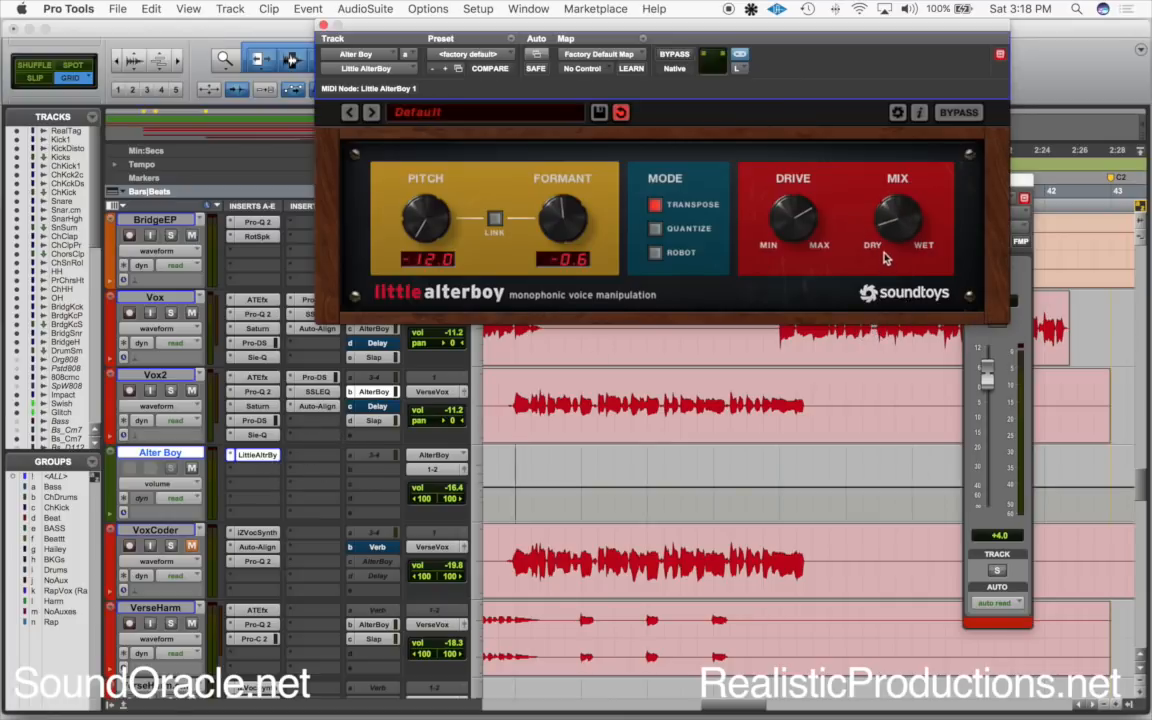
pyautogui.moveTo(887, 242); pyautogui.dragTo(904, 88)
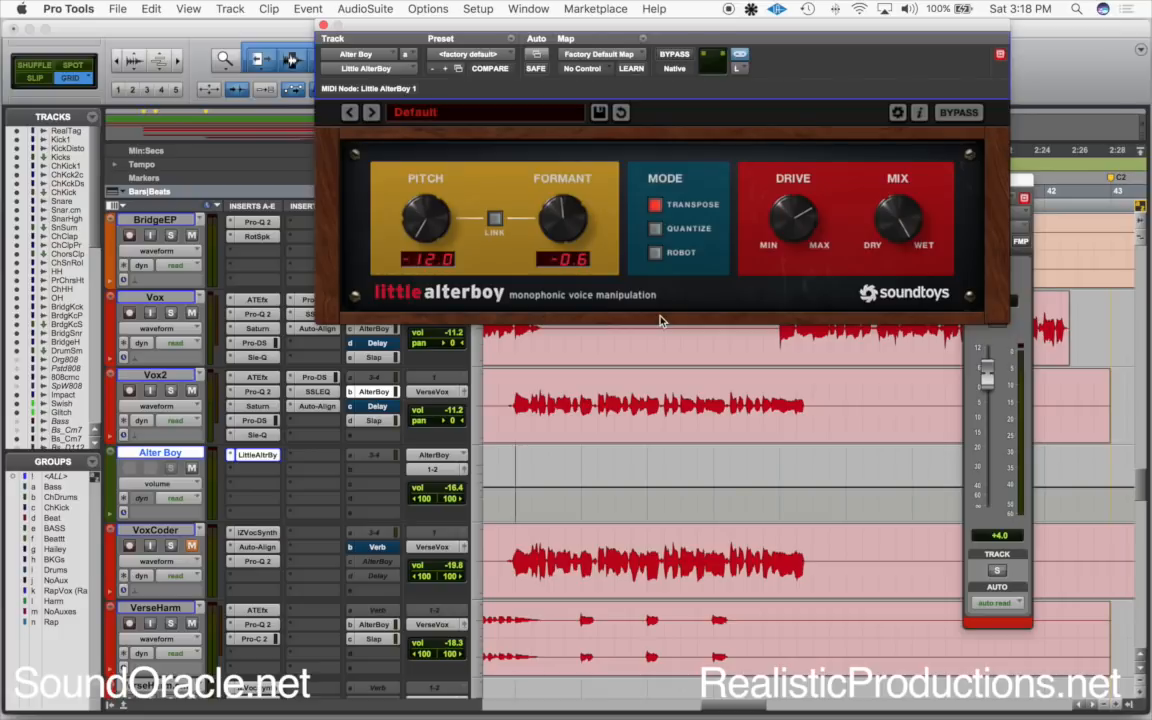
# - Solo Vox2, select its earlier vocal phrase in the first verse and play the selection
pyautogui.click(516, 400)
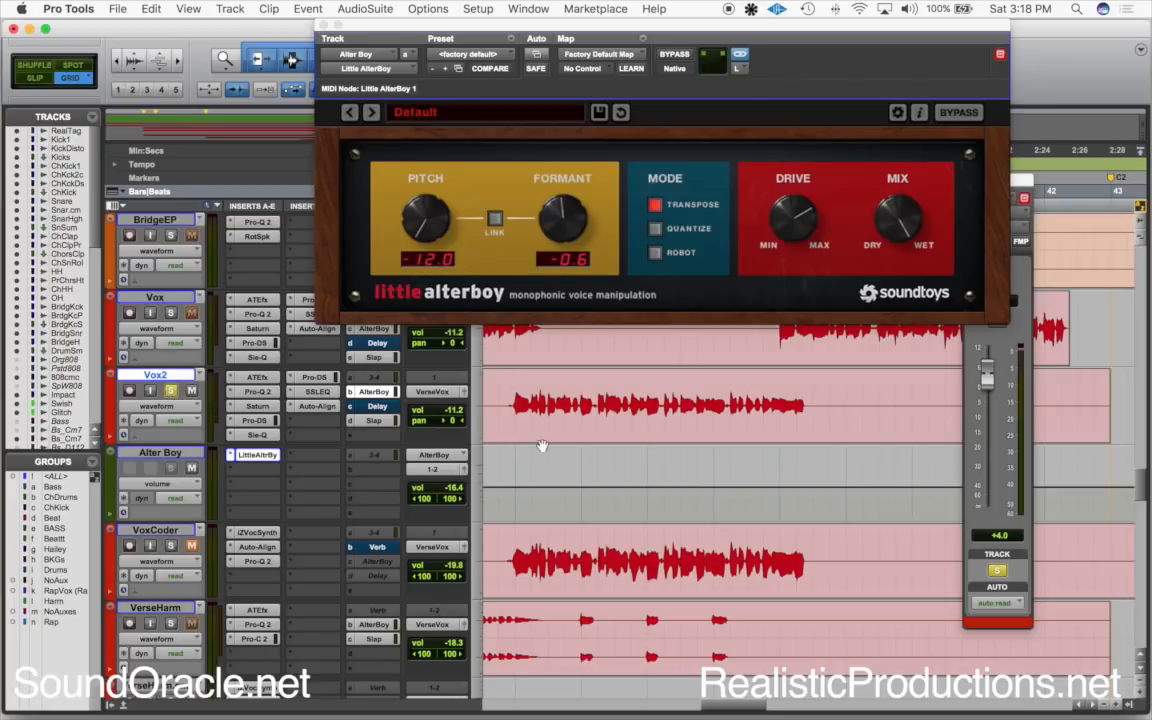
pyautogui.hotkey('shift', 's')
pyautogui.hscroll(-15, 625, 428)
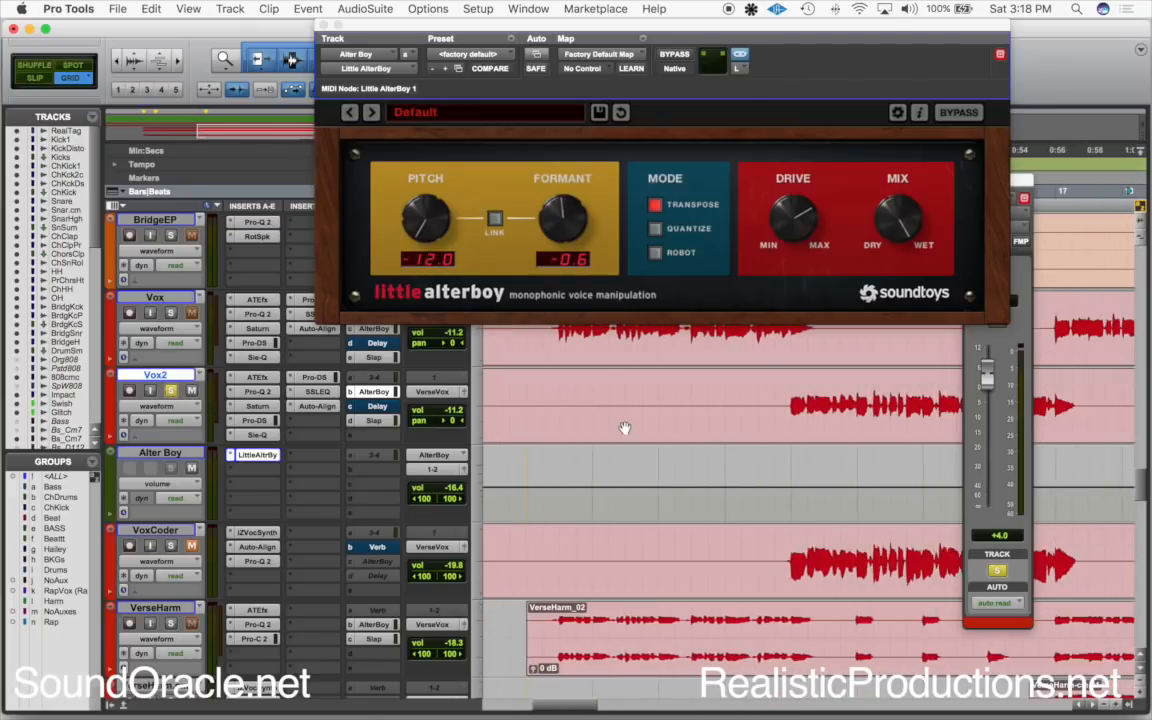
pyautogui.click(629, 400)
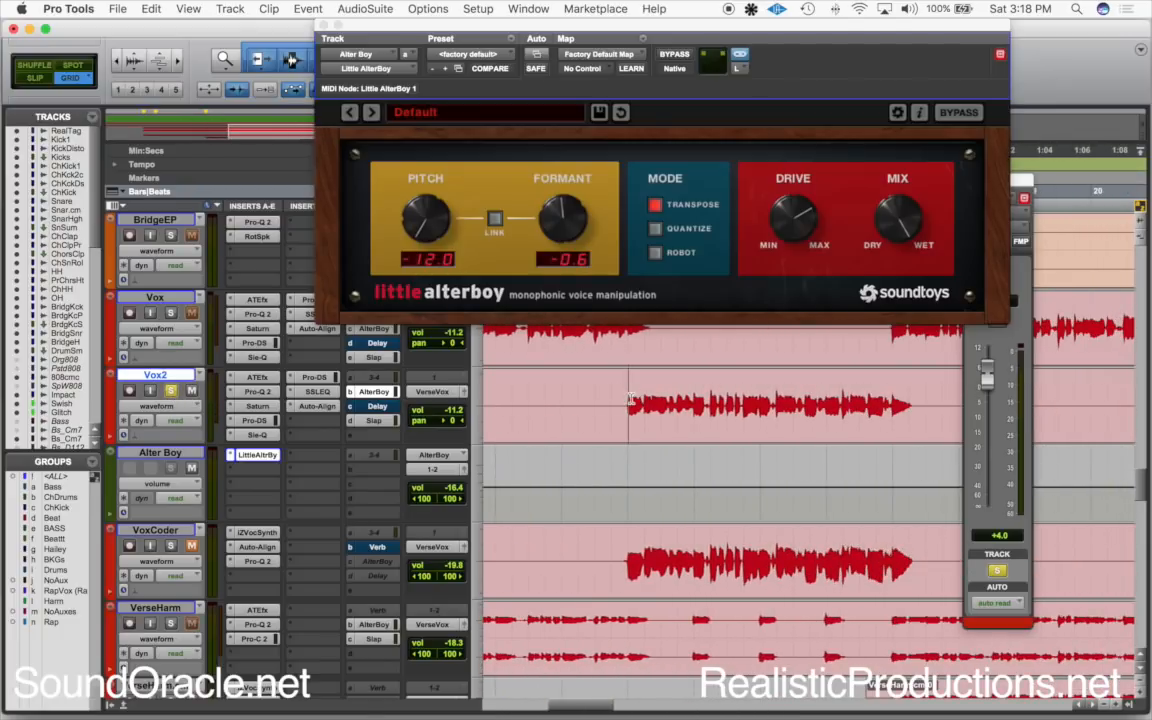
pyautogui.moveTo(631, 400); pyautogui.dragTo(905, 404)
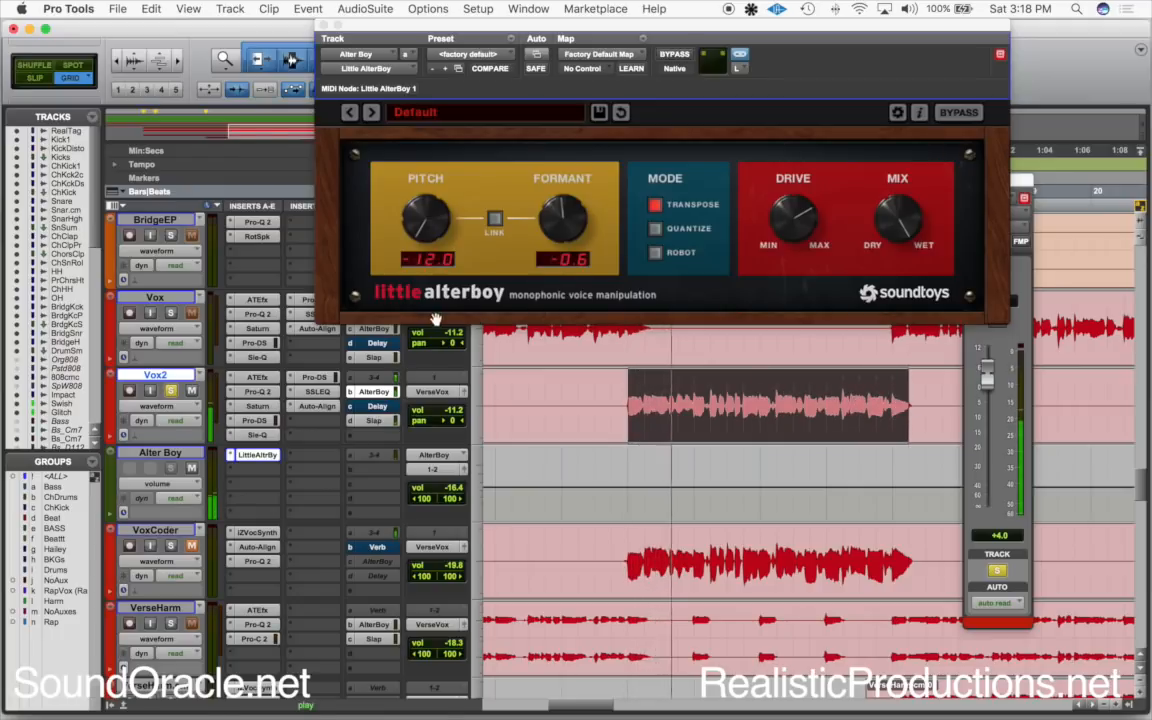
# - Audition Little AlterBoy's Pitch at -5.0 and 12.0 and its Formant at -12.0, returning them to -12.0 and -0.6
pyautogui.moveTo(432, 228); pyautogui.dragTo(432, 177)
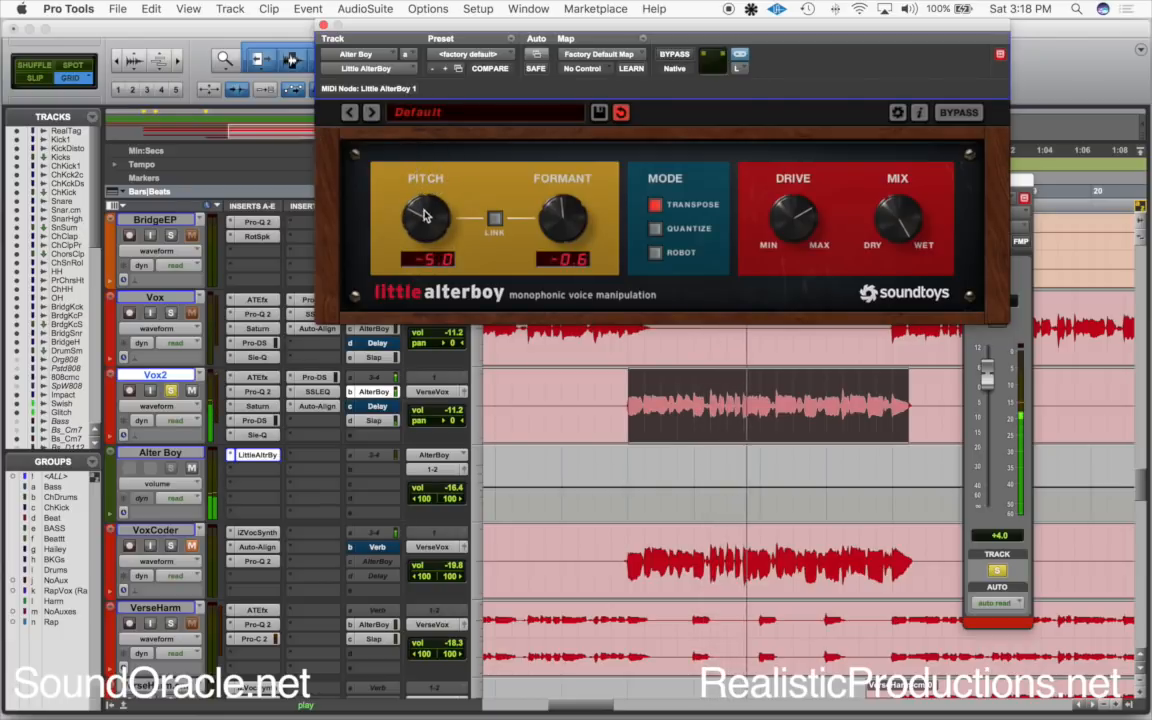
pyautogui.moveTo(424, 230); pyautogui.dragTo(440, 77)
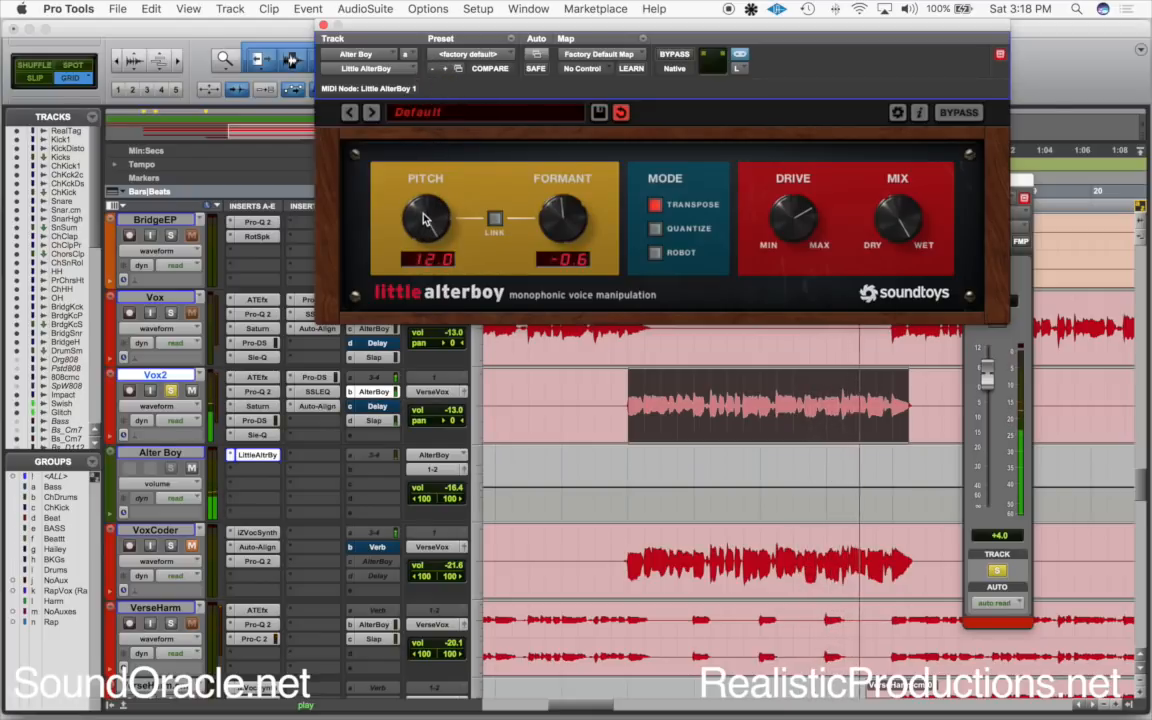
pyautogui.moveTo(424, 225); pyautogui.dragTo(422, 428)
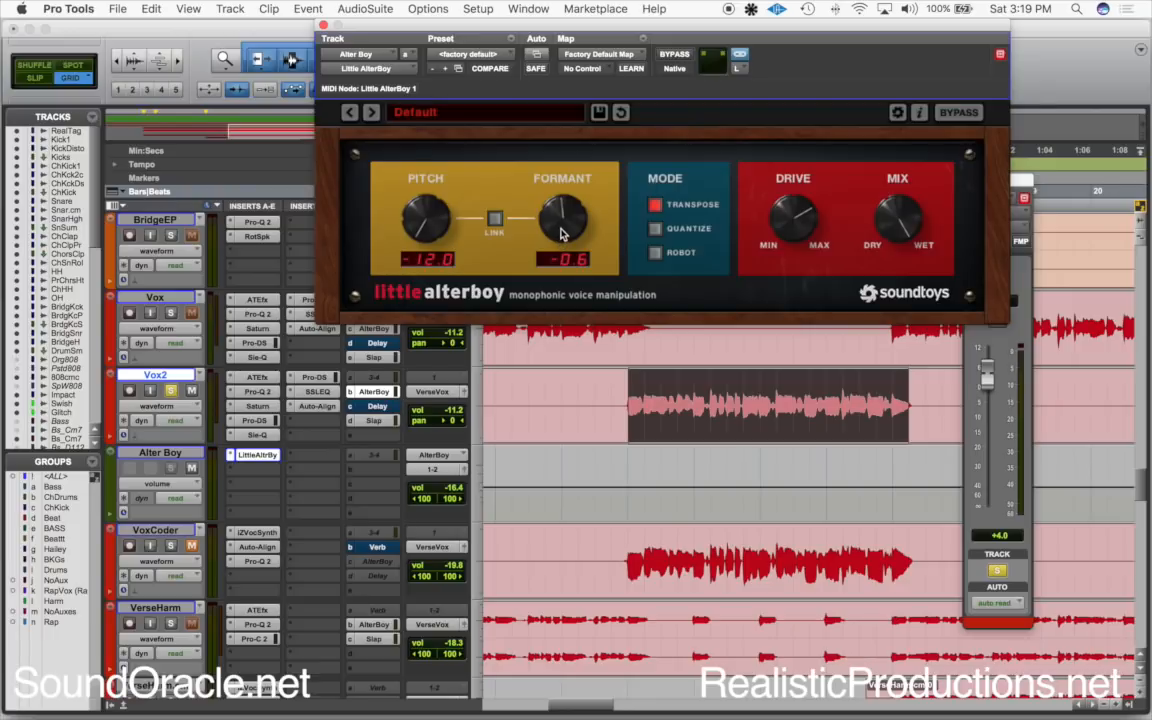
pyautogui.moveTo(560, 232); pyautogui.dragTo(560, 440)
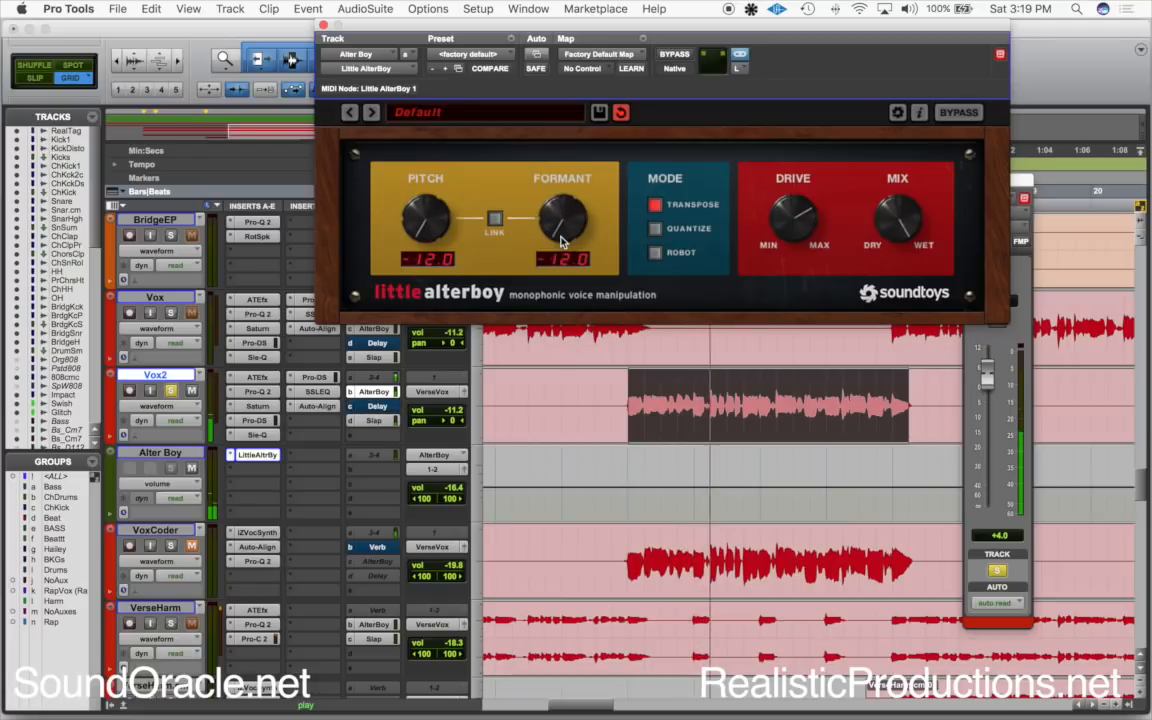
pyautogui.moveTo(565, 238); pyautogui.dragTo(572, 160)
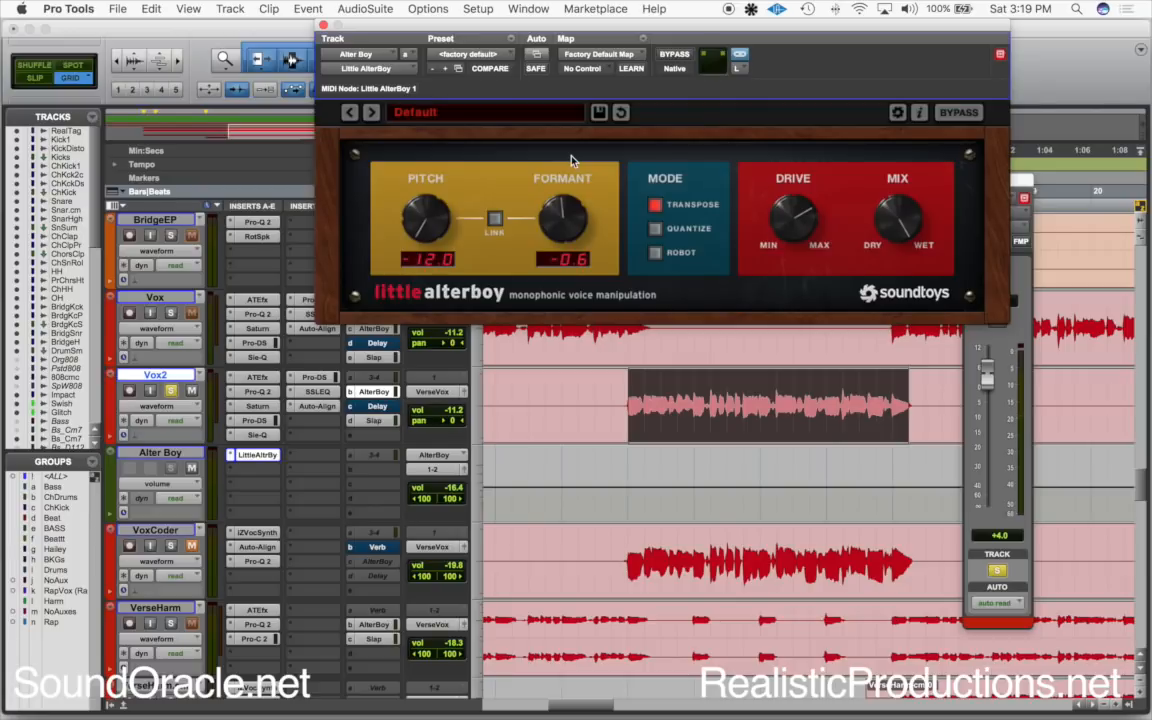
# - Try adjusting Pitch and Formant with Link enabled, then unlink them and restore Pitch to -12.0 and Formant to -0.6
pyautogui.click(495, 219)
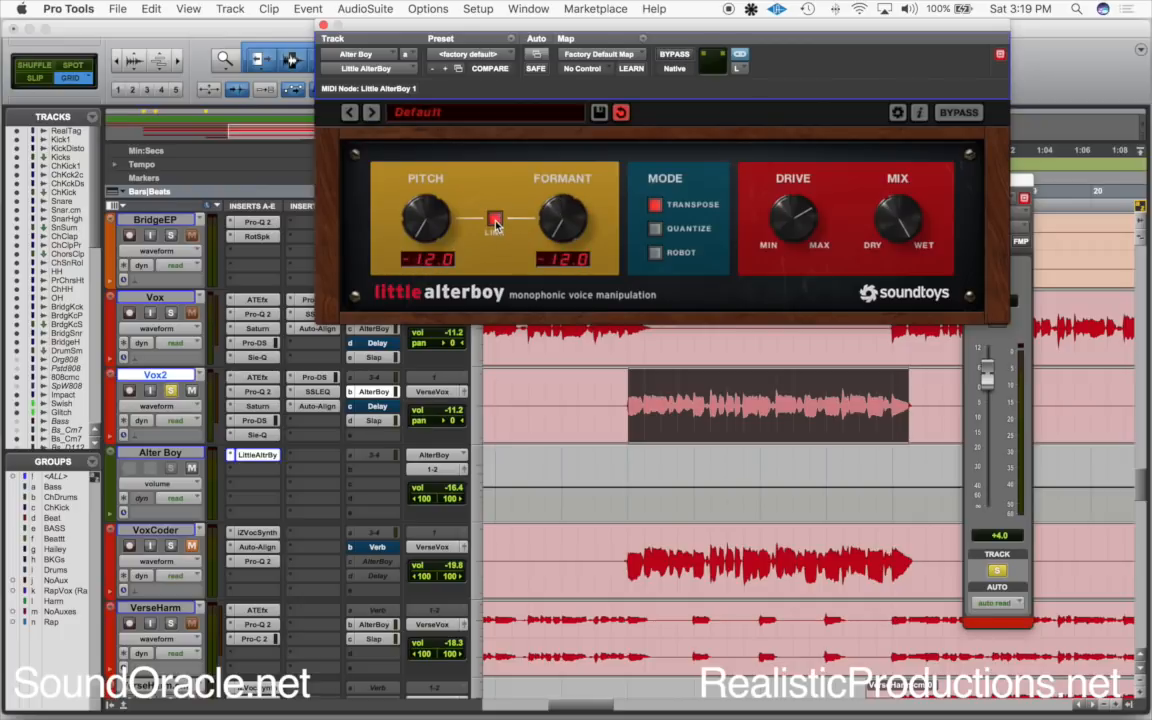
pyautogui.moveTo(569, 222); pyautogui.dragTo(562, 276)
pyautogui.moveTo(438, 229)
pyautogui.mouseDown()
pyautogui.moveTo(437, 197)
pyautogui.moveTo(437, 248)
pyautogui.moveTo(437, 220)
pyautogui.mouseUp()
pyautogui.click(497, 219)
pyautogui.moveTo(554, 222); pyautogui.dragTo(565, 212)
pyautogui.click(497, 218)
pyautogui.moveTo(438, 226); pyautogui.dragTo(439, 324)
pyautogui.moveTo(572, 236)
pyautogui.mouseDown()
pyautogui.moveTo(572, 212)
pyautogui.moveTo(520, 195)
pyautogui.moveTo(515, 180)
pyautogui.moveTo(512, 192)
pyautogui.moveTo(571, 214)
pyautogui.mouseUp()
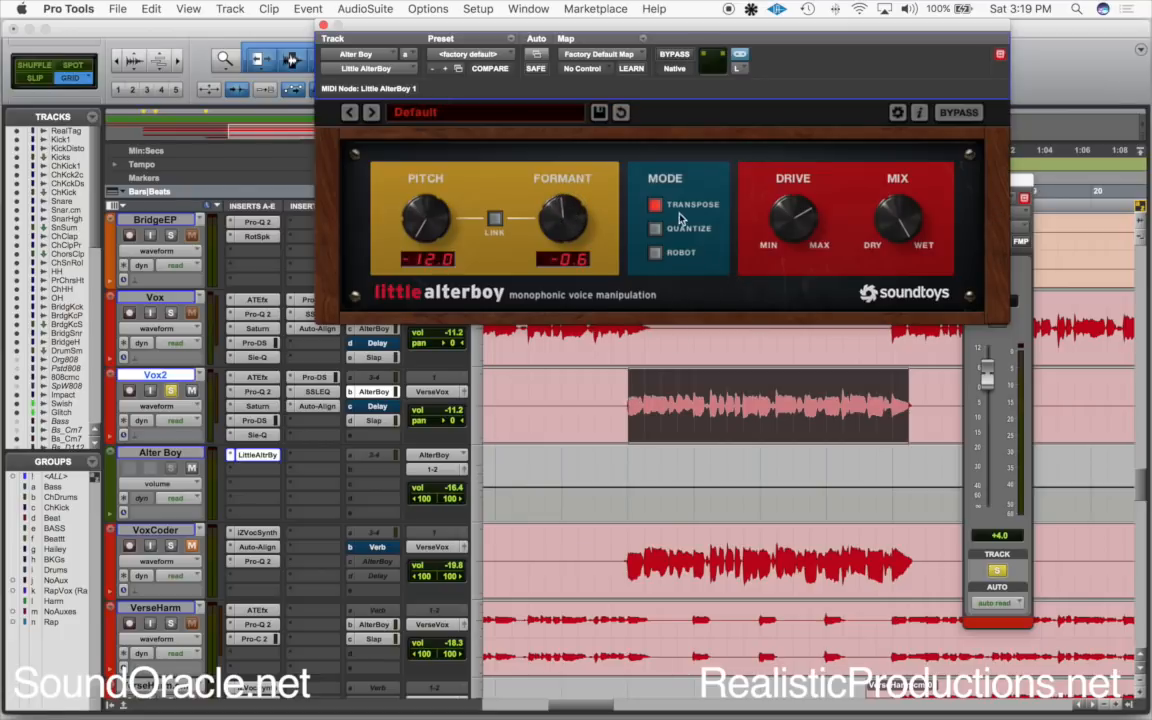
# - Play the Vox2 selection and compare Little AlterBoy's Quantize and Transpose modes, ending on Transpose
pyautogui.press('space')
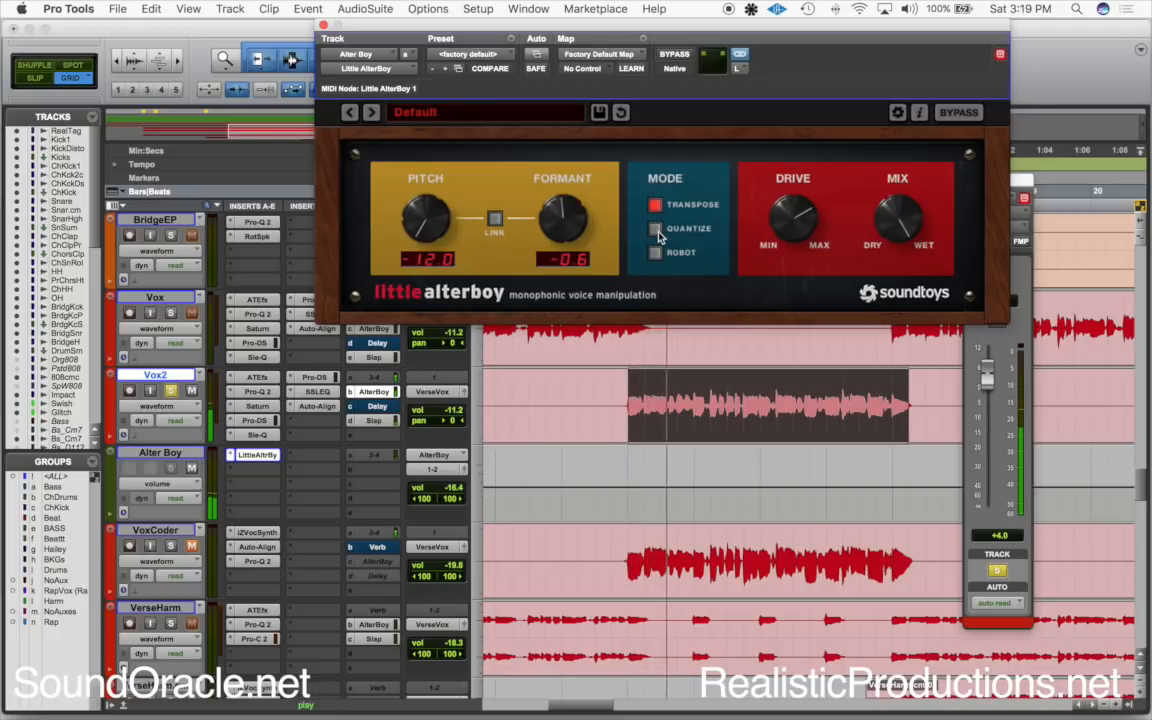
pyautogui.click(656, 231)
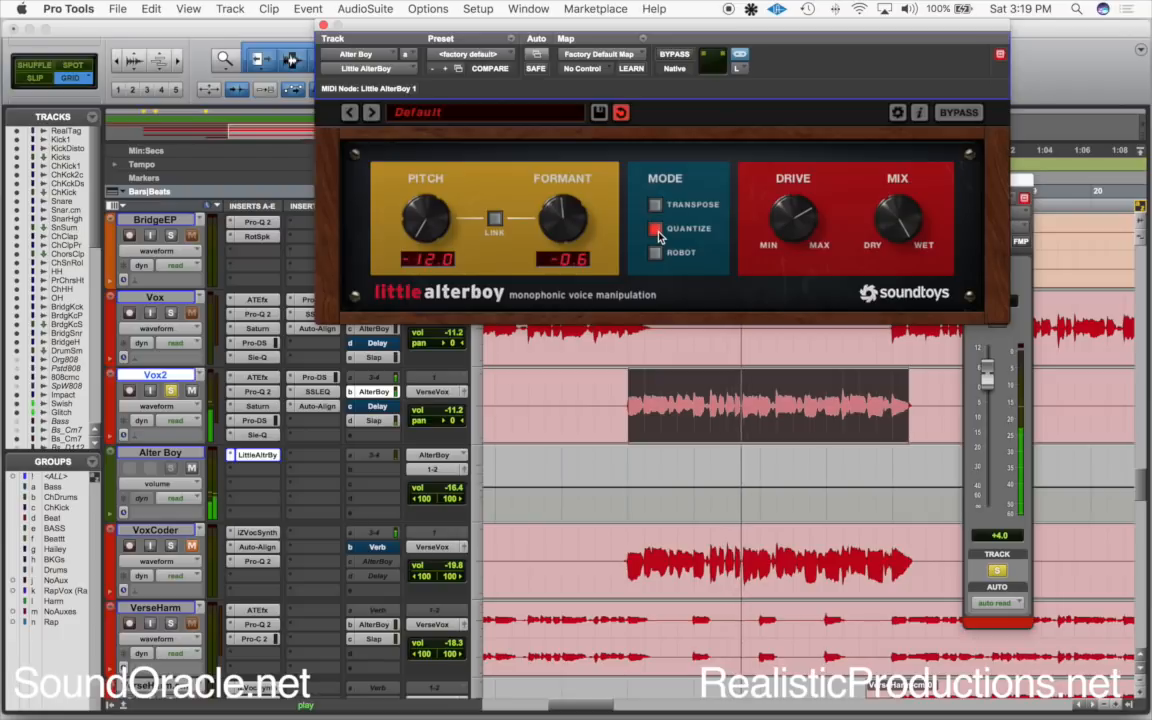
pyautogui.click(656, 205)
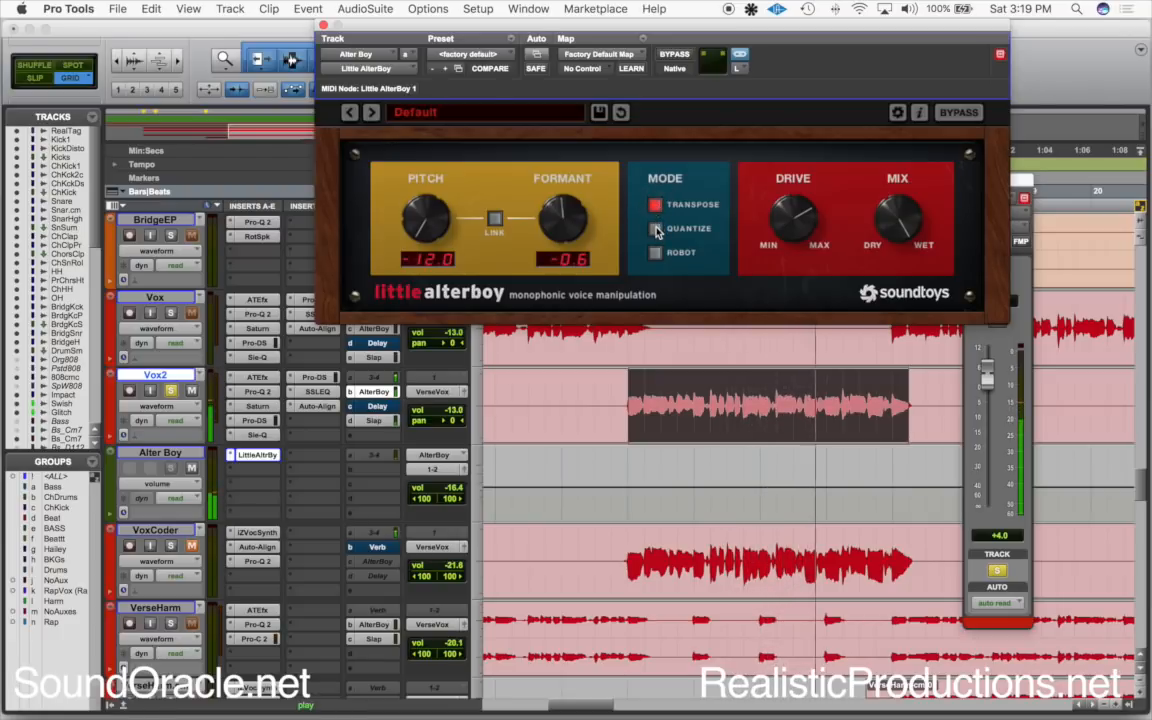
pyautogui.click(656, 229)
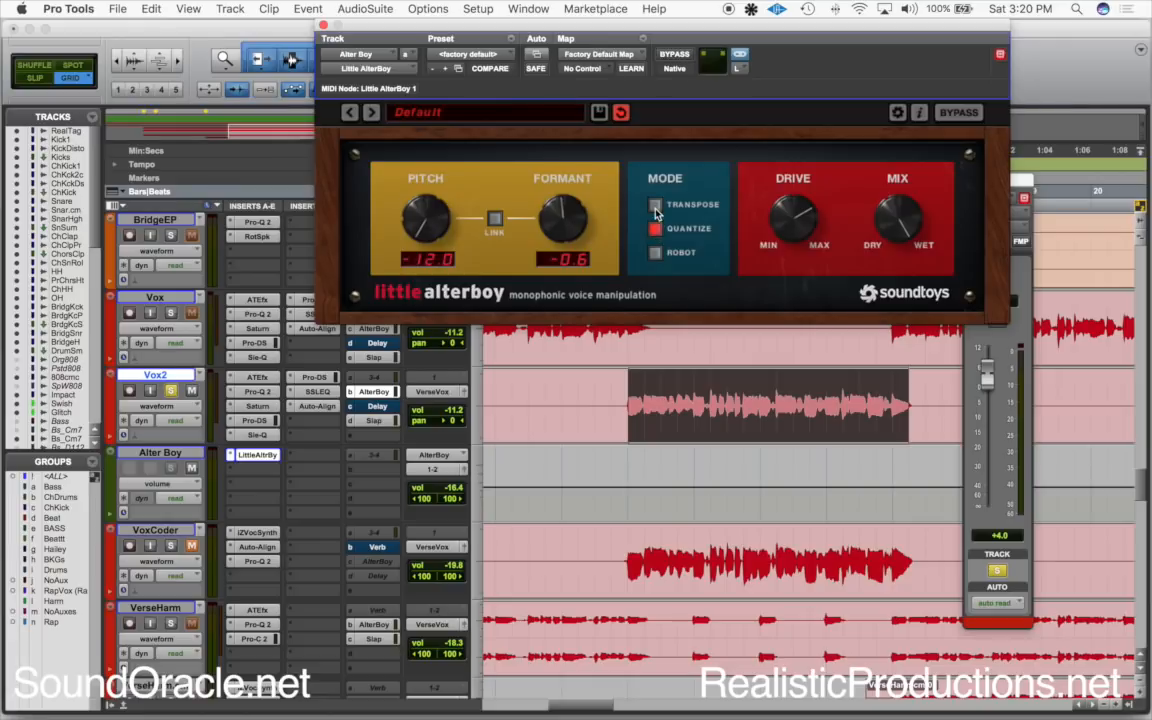
pyautogui.click(655, 206)
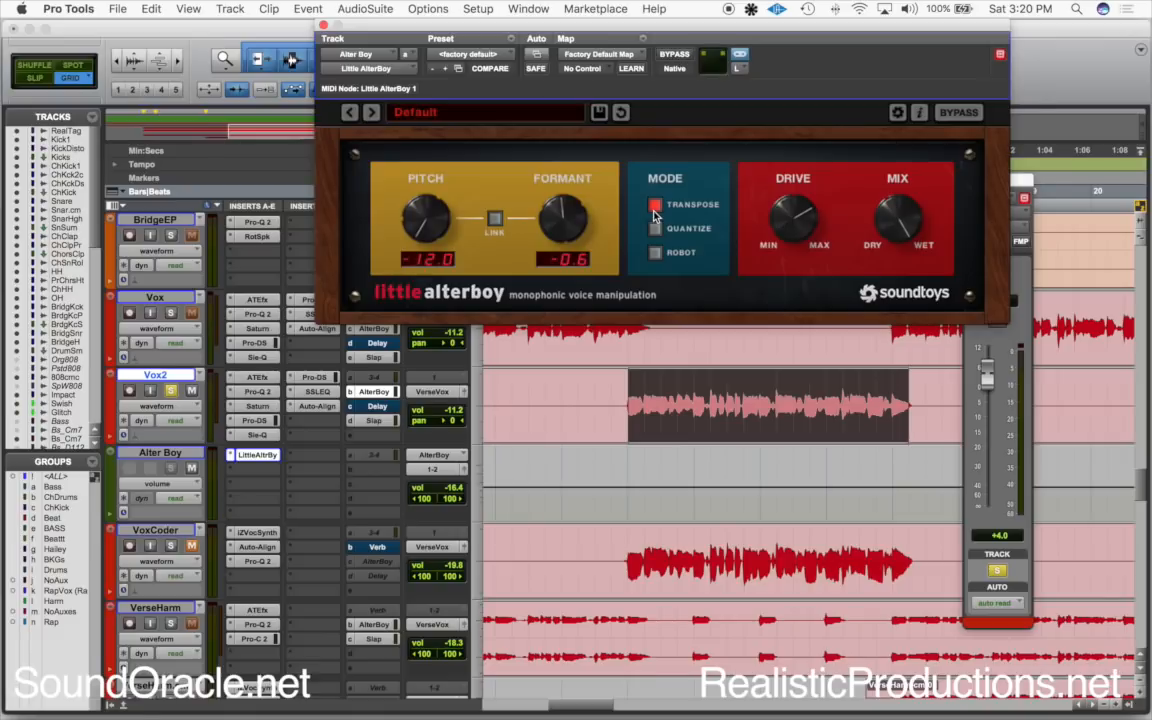
# - Play the Vox2 selection with Little AlterBoy in Robot mode and return the mode to Transpose
pyautogui.click(655, 254)
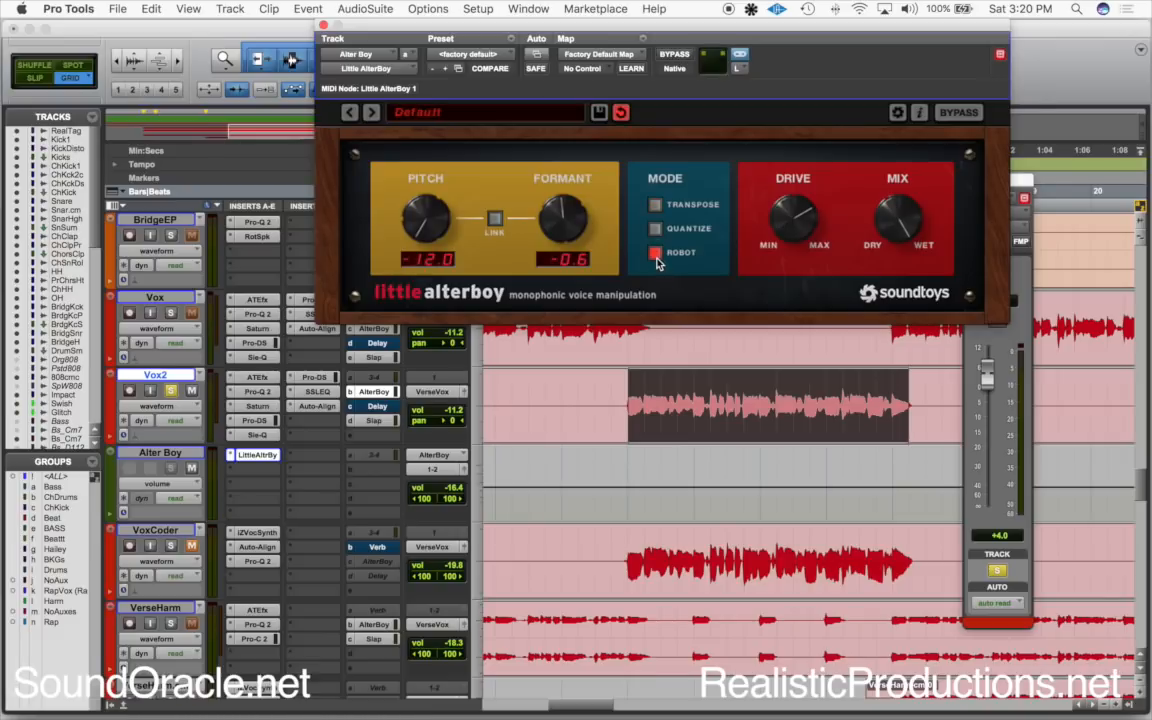
pyautogui.press('space')
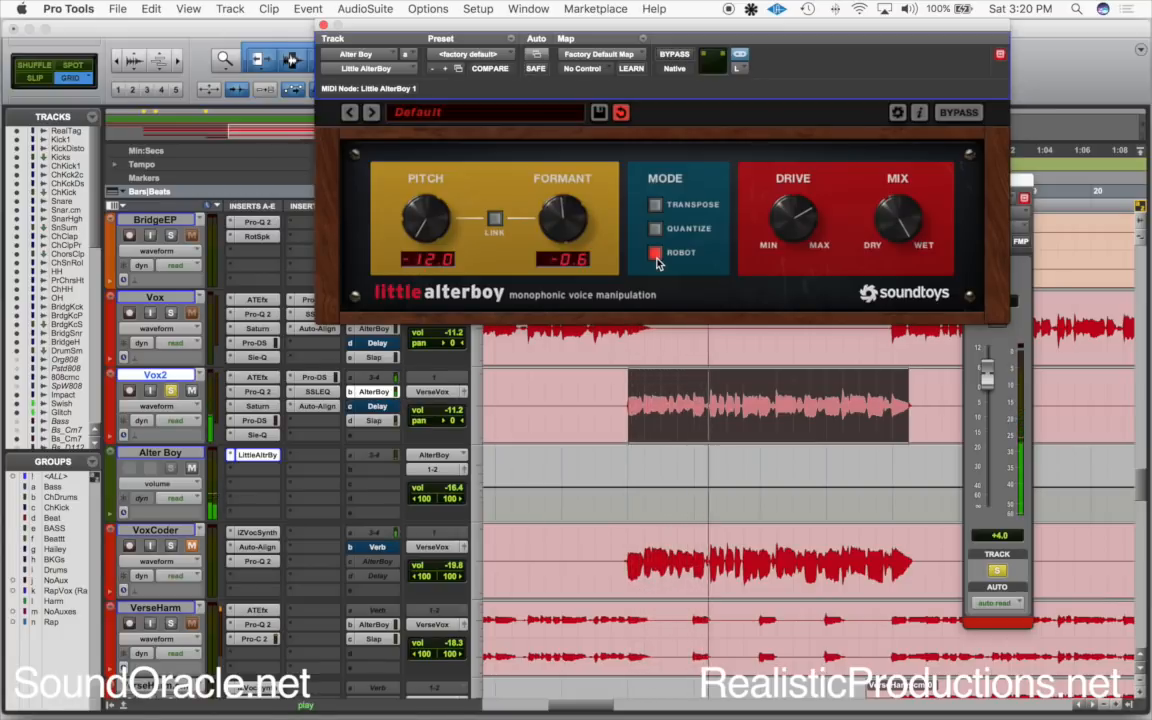
pyautogui.click(658, 207)
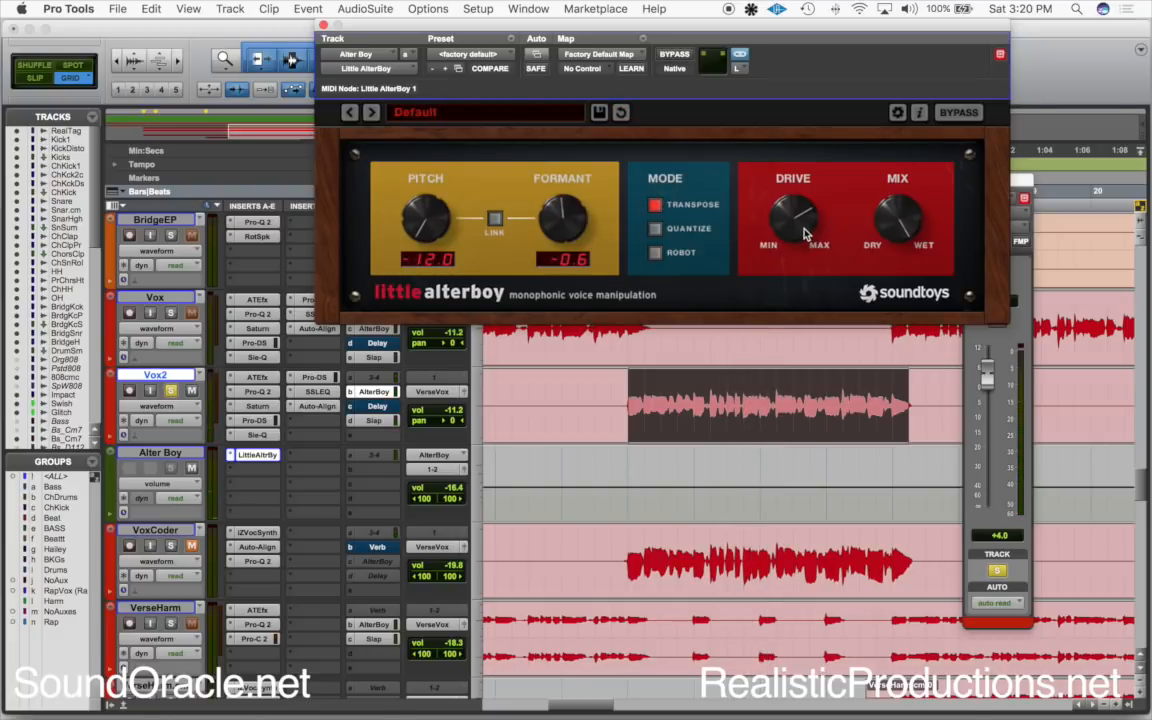
# - Audition Little AlterBoy's Drive at maximum, lower it toward minimum and bring it back to a moderately high setting
pyautogui.moveTo(806, 233); pyautogui.dragTo(805, 147)
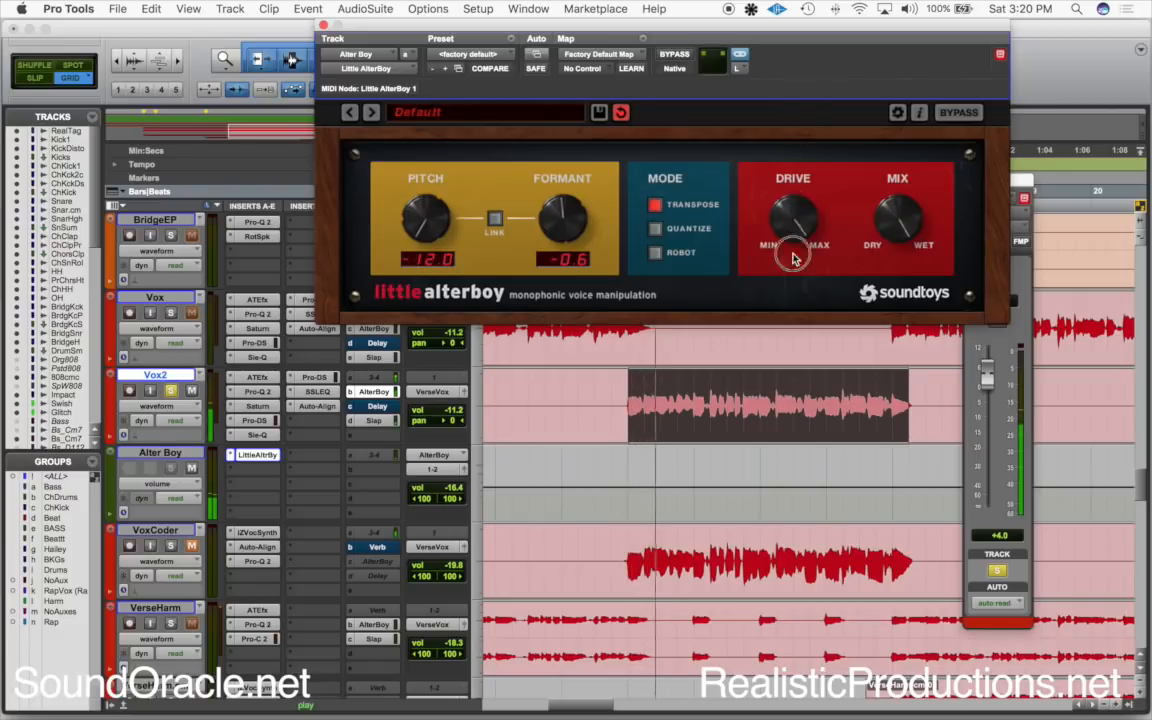
pyautogui.moveTo(795, 259); pyautogui.dragTo(792, 414)
pyautogui.moveTo(797, 236); pyautogui.dragTo(807, 128)
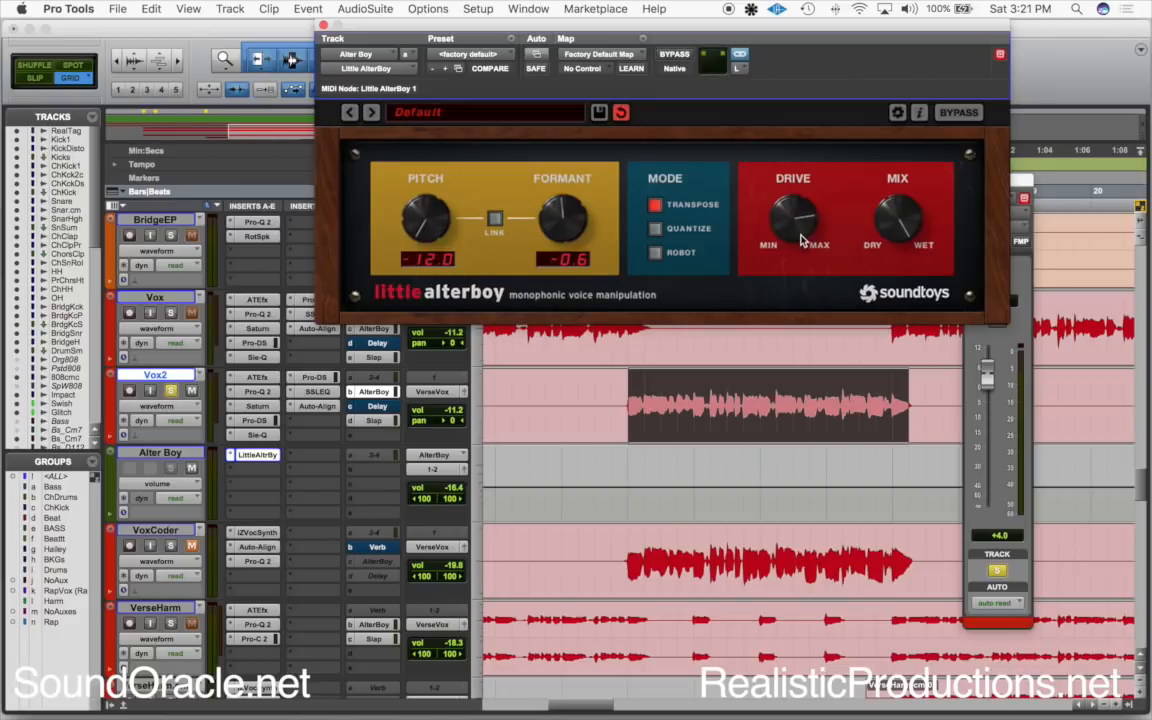
# - Solo the Alter Boy track instead of Vox2 and set Vox2's AlterBoy send to pre-fader, keeping the send window clear of the plug-in controls
pyautogui.click(1024, 187)
pyautogui.moveTo(1024, 187); pyautogui.dragTo(802, 142)
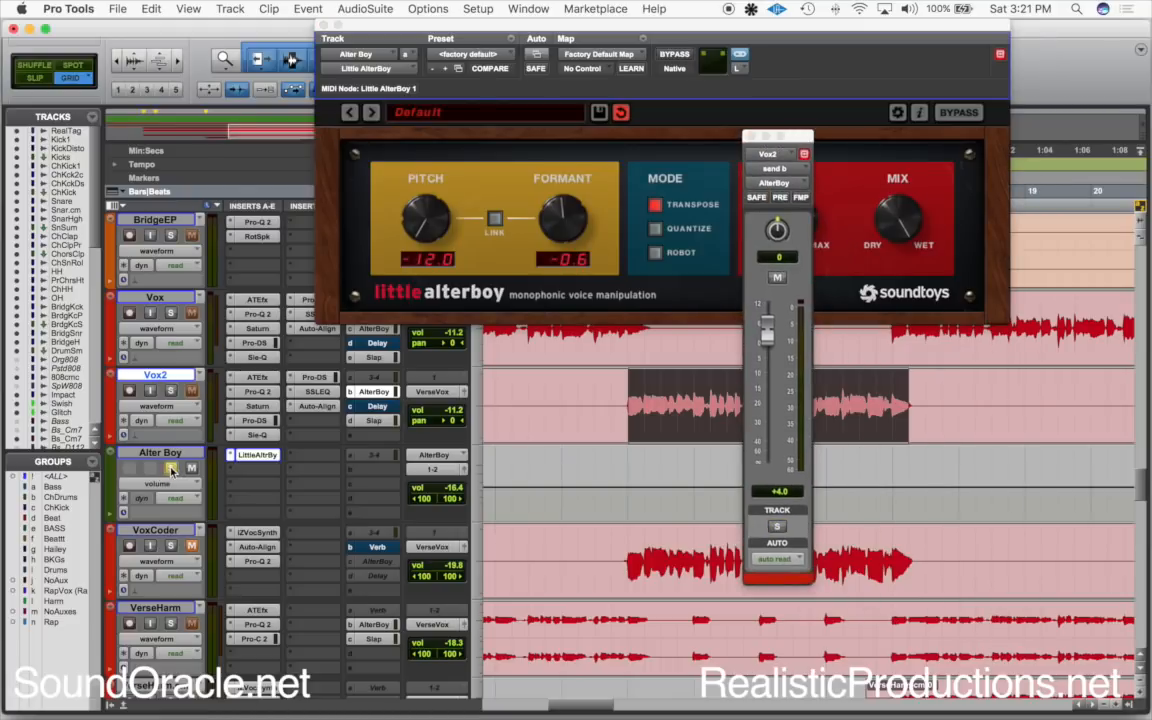
pyautogui.click(781, 199)
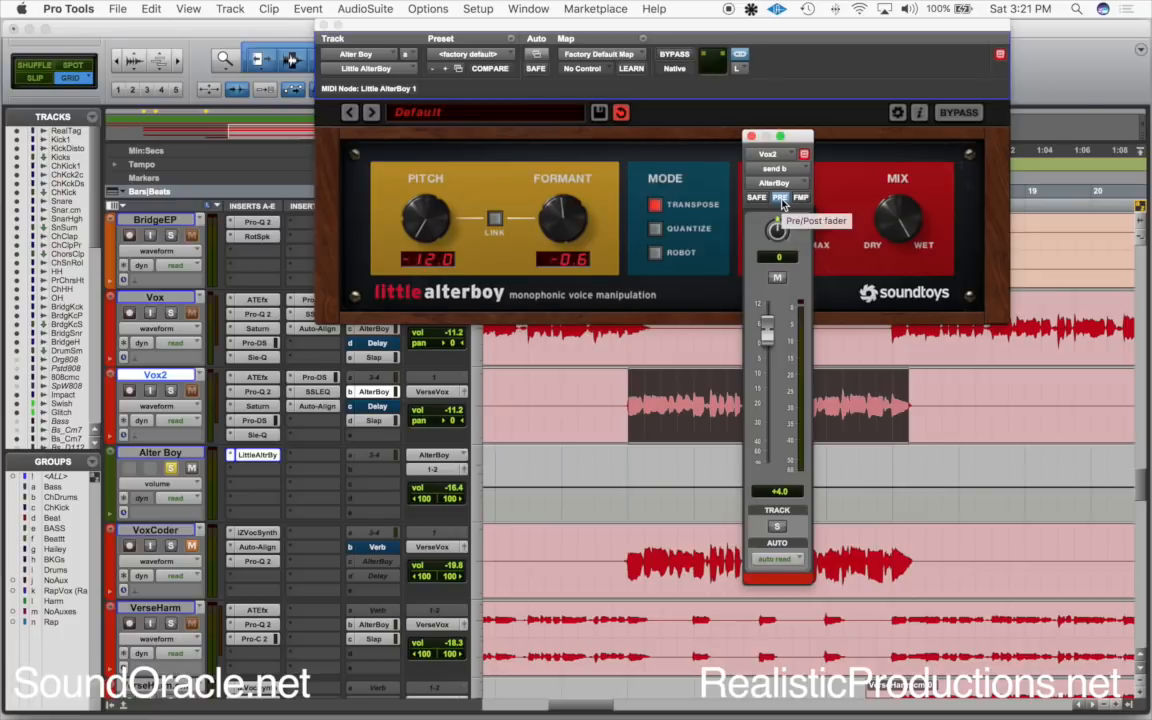
pyautogui.moveTo(790, 147); pyautogui.dragTo(992, 117)
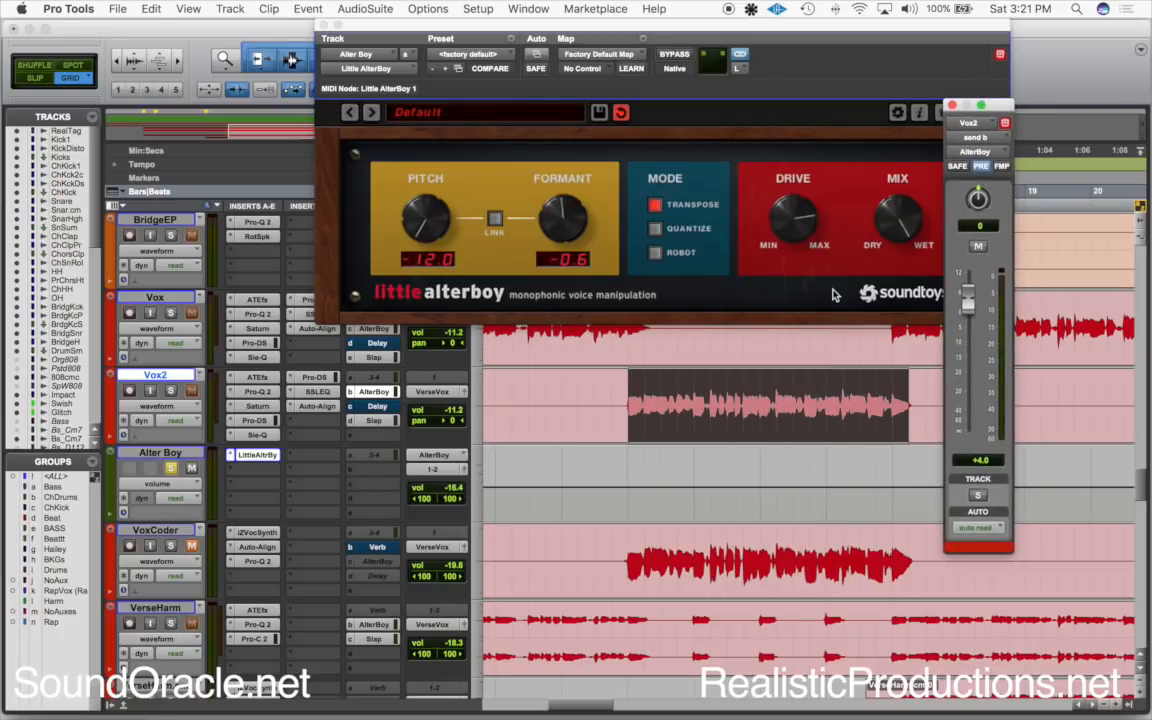
# - Play the soloed Alter Boy return and compare the Quantize and Robot modes, returning the mode to Transpose
pyautogui.press('space')
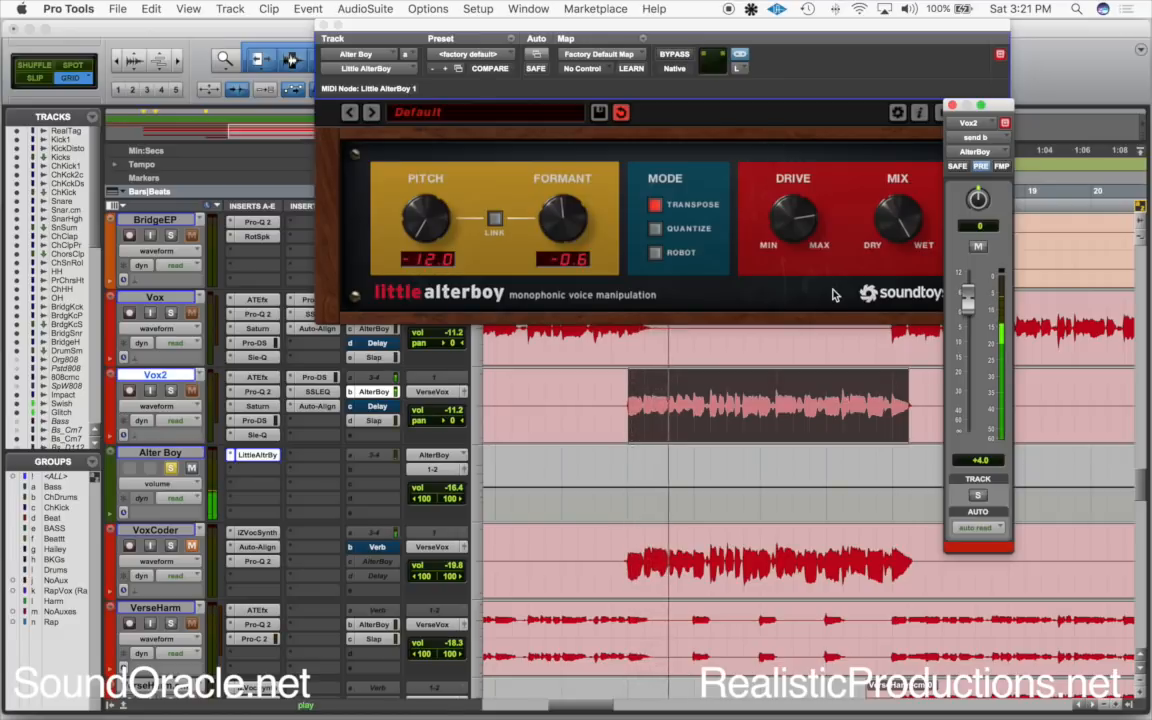
pyautogui.click(655, 230)
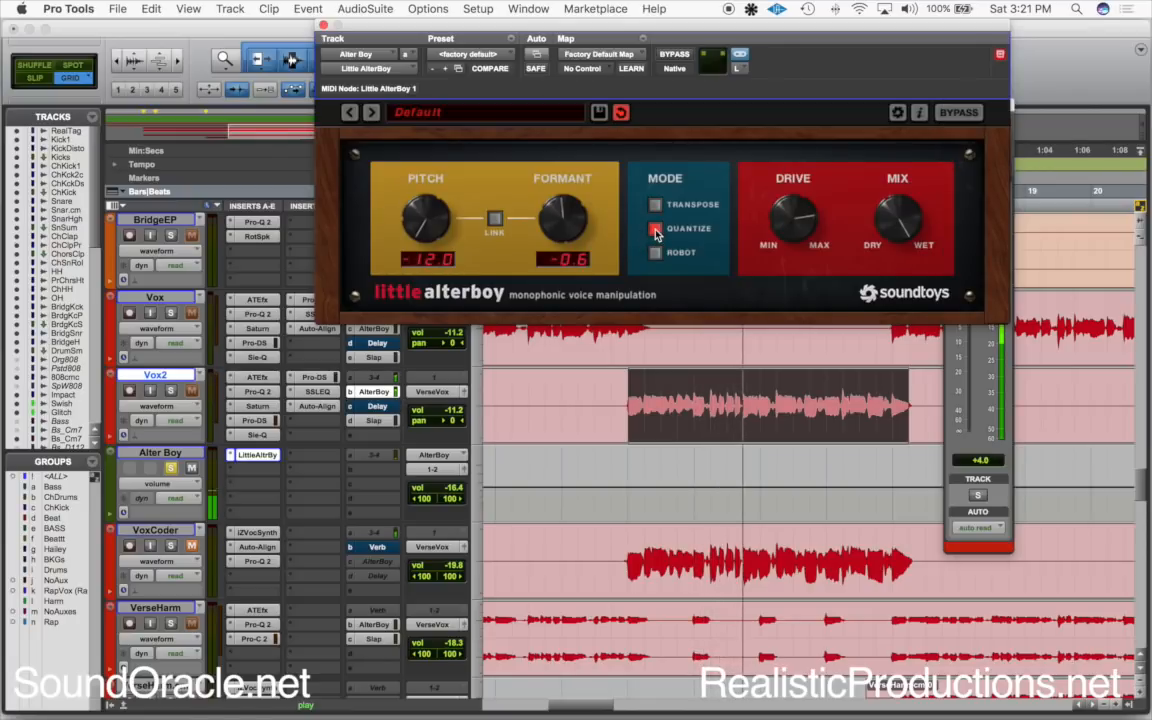
pyautogui.click(655, 206)
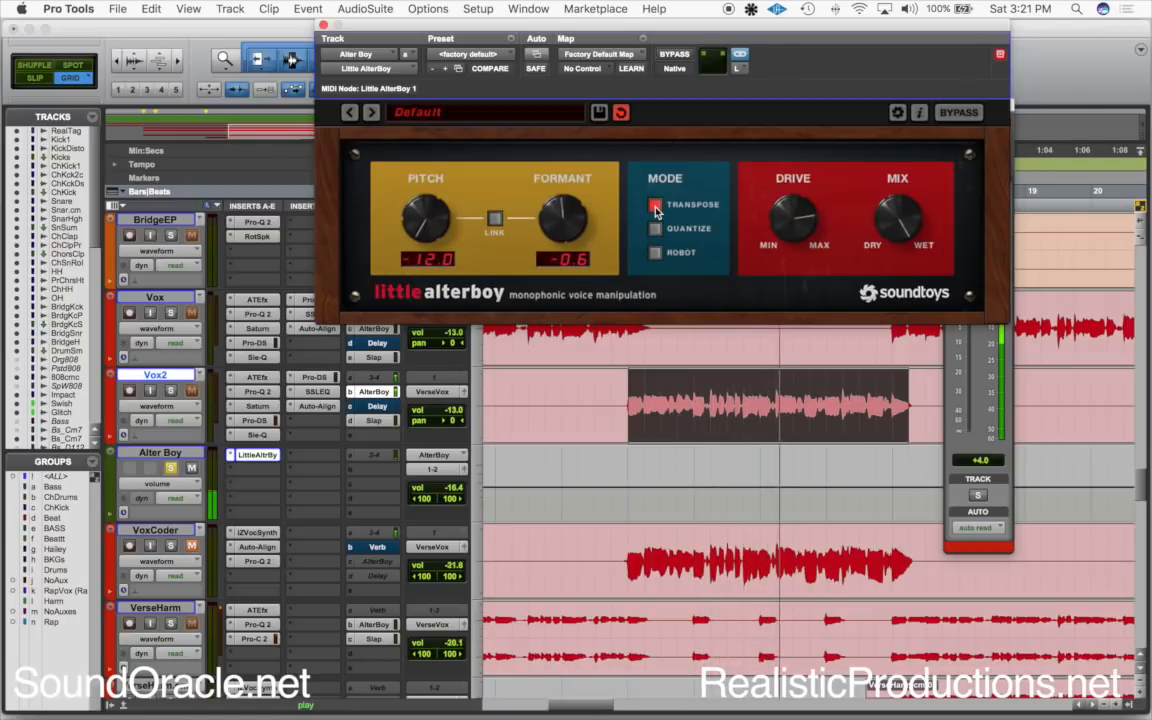
pyautogui.click(656, 253)
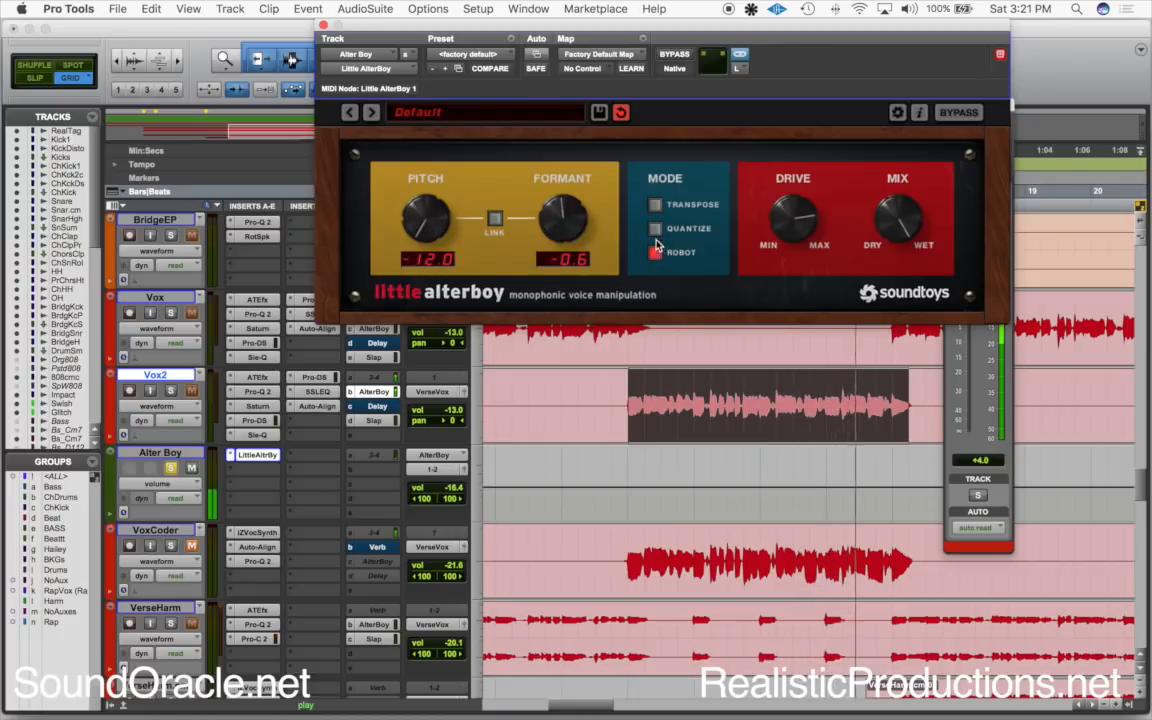
pyautogui.click(655, 229)
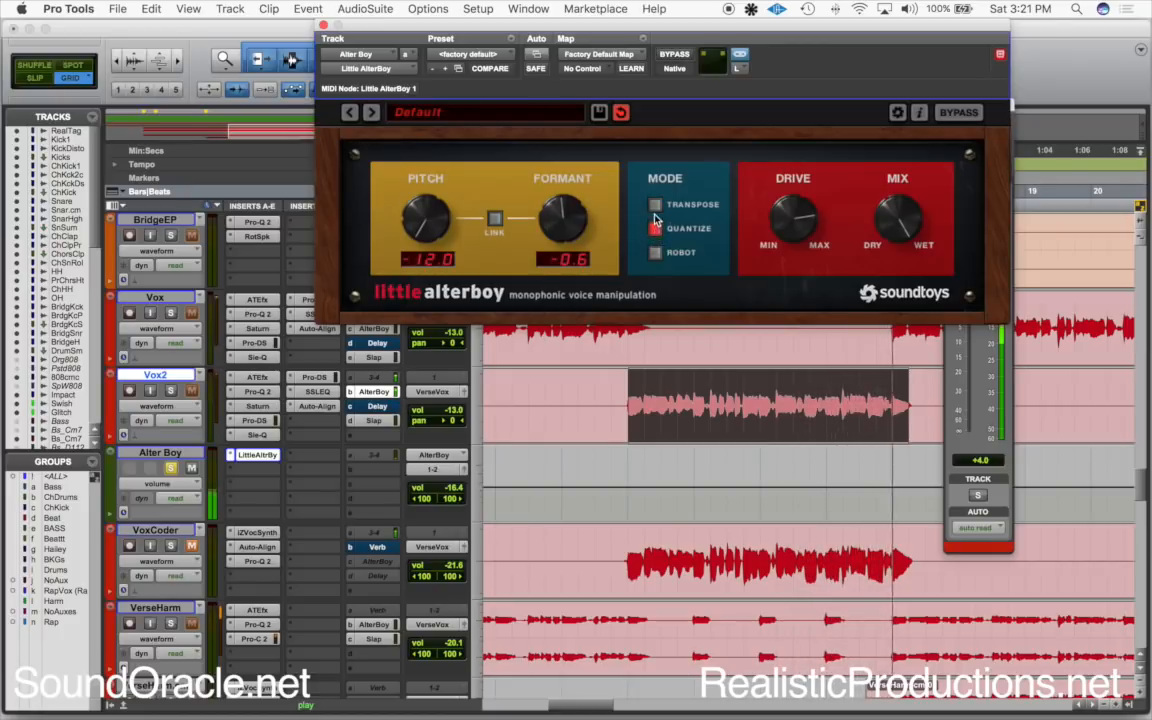
pyautogui.click(655, 204)
# - Audition Drive at maximum and Pitch at 12.0 on the soloed return, restoring the earlier Drive and Pitch -12.0
pyautogui.moveTo(812, 228); pyautogui.dragTo(801, 45)
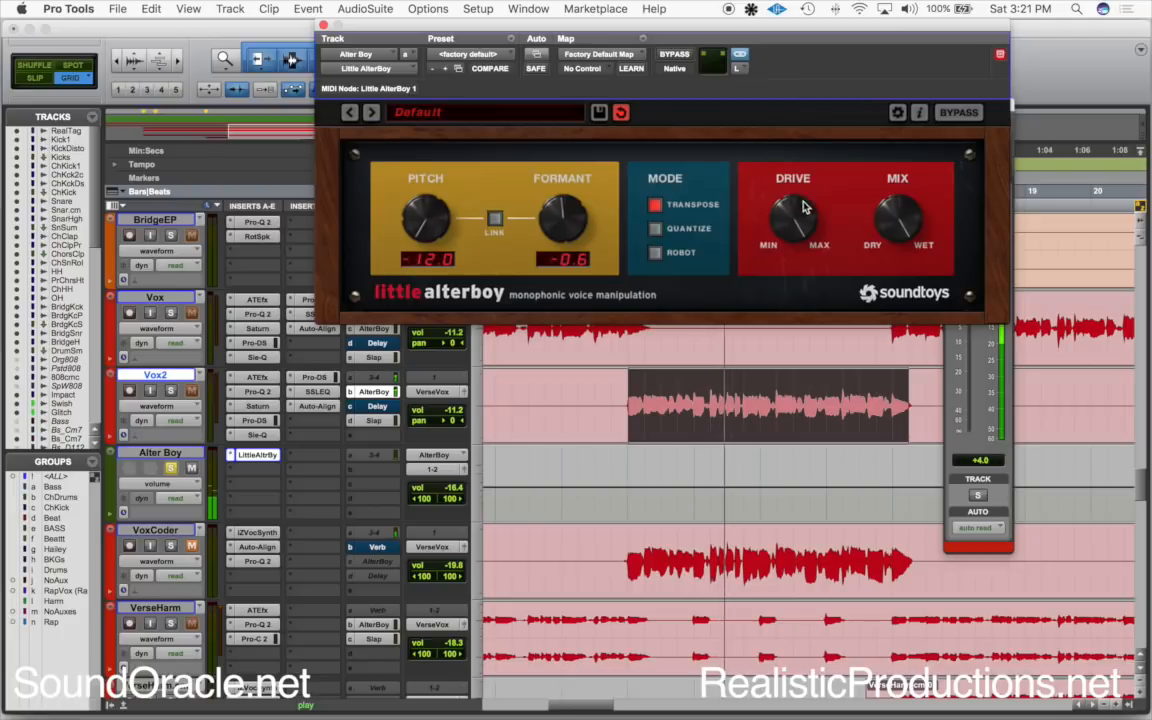
pyautogui.moveTo(797, 226)
pyautogui.mouseDown()
pyautogui.moveTo(793, 290)
pyautogui.moveTo(786, 219)
pyautogui.mouseUp()
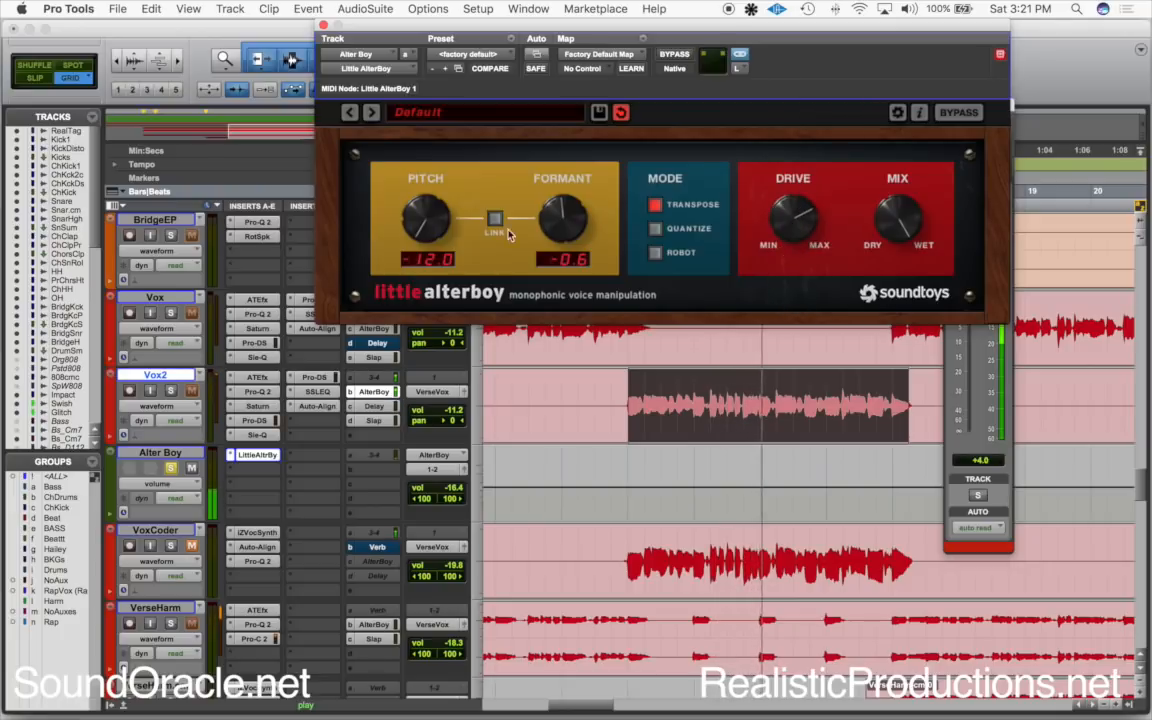
pyautogui.moveTo(435, 224); pyautogui.dragTo(441, 4)
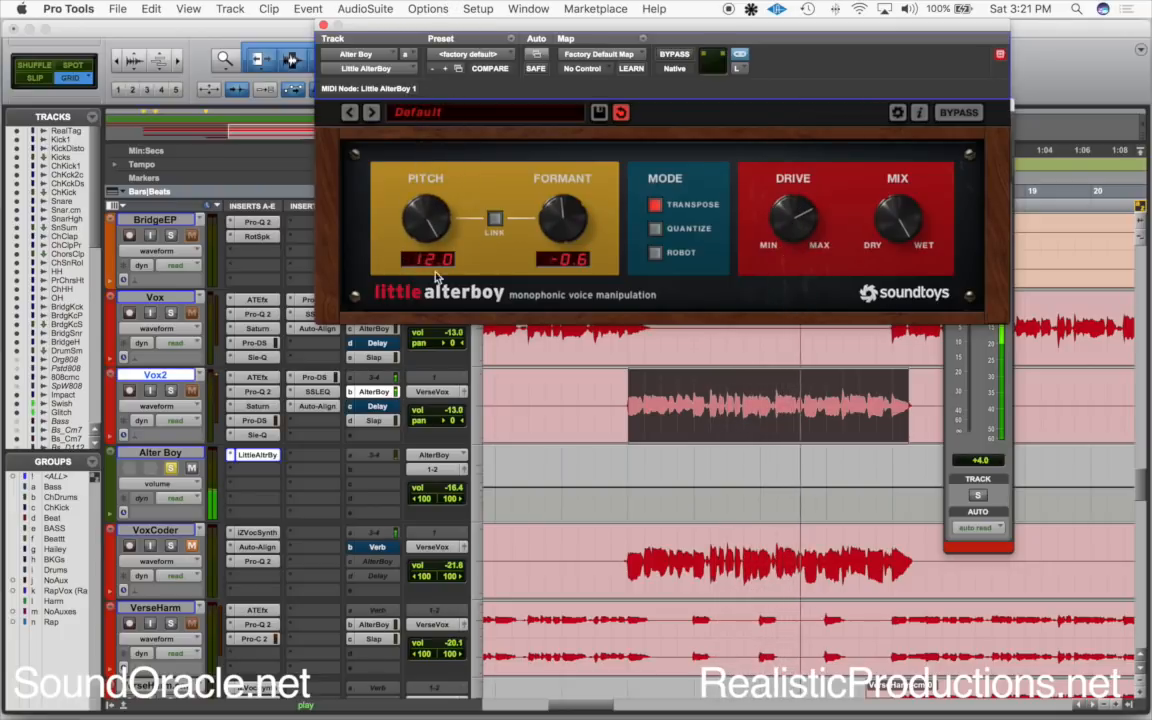
pyautogui.moveTo(430, 218); pyautogui.dragTo(374, 455)
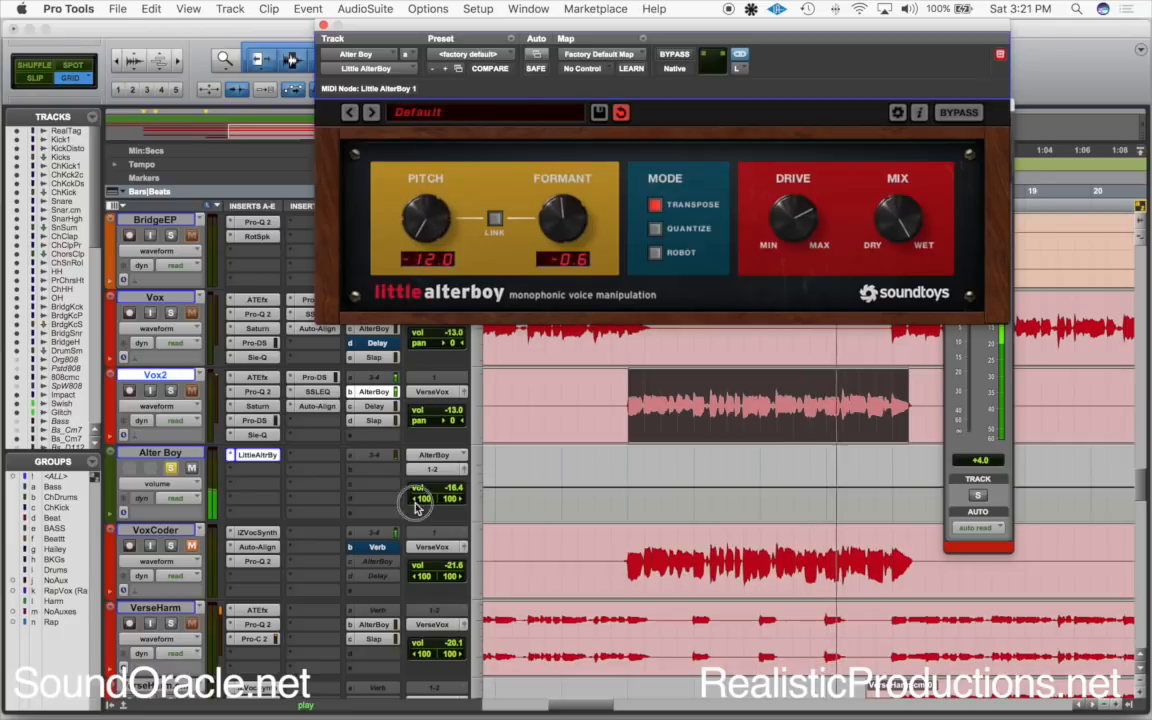
# - Audition Formant at -12.0 and 12.0 on the soloed Alter Boy return and restore it to -0.6
pyautogui.moveTo(550, 231); pyautogui.dragTo(549, 340)
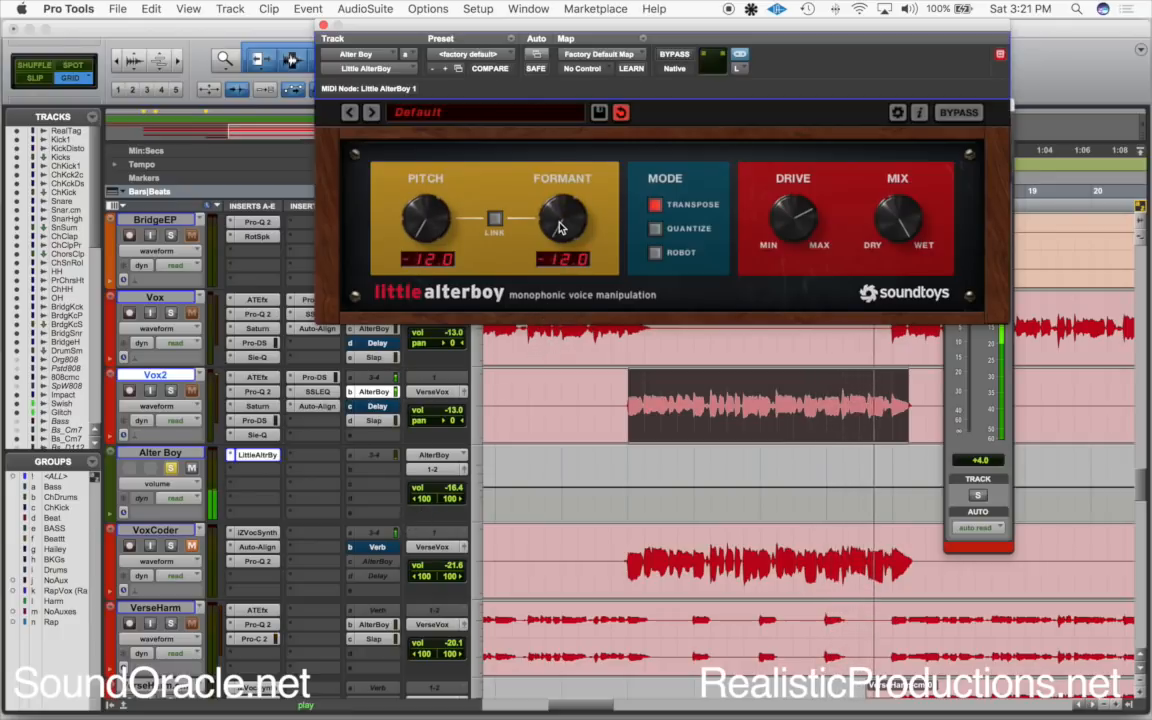
pyautogui.moveTo(560, 233); pyautogui.dragTo(571, 159)
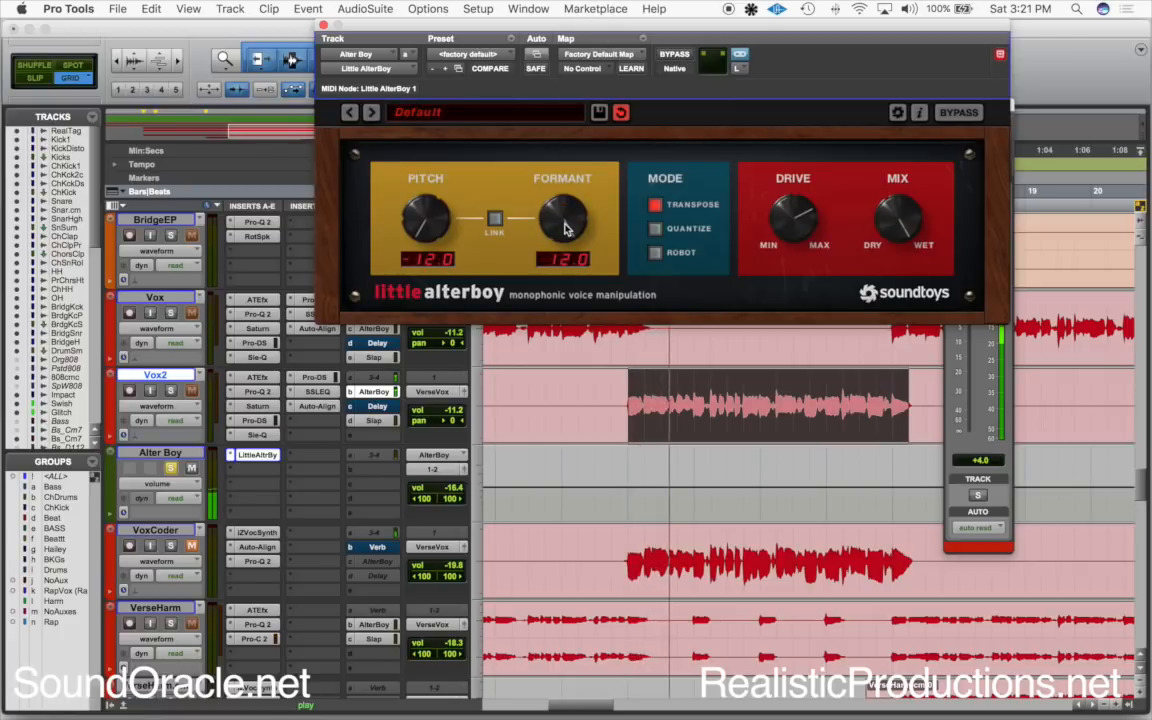
pyautogui.moveTo(563, 230); pyautogui.dragTo(565, 310)
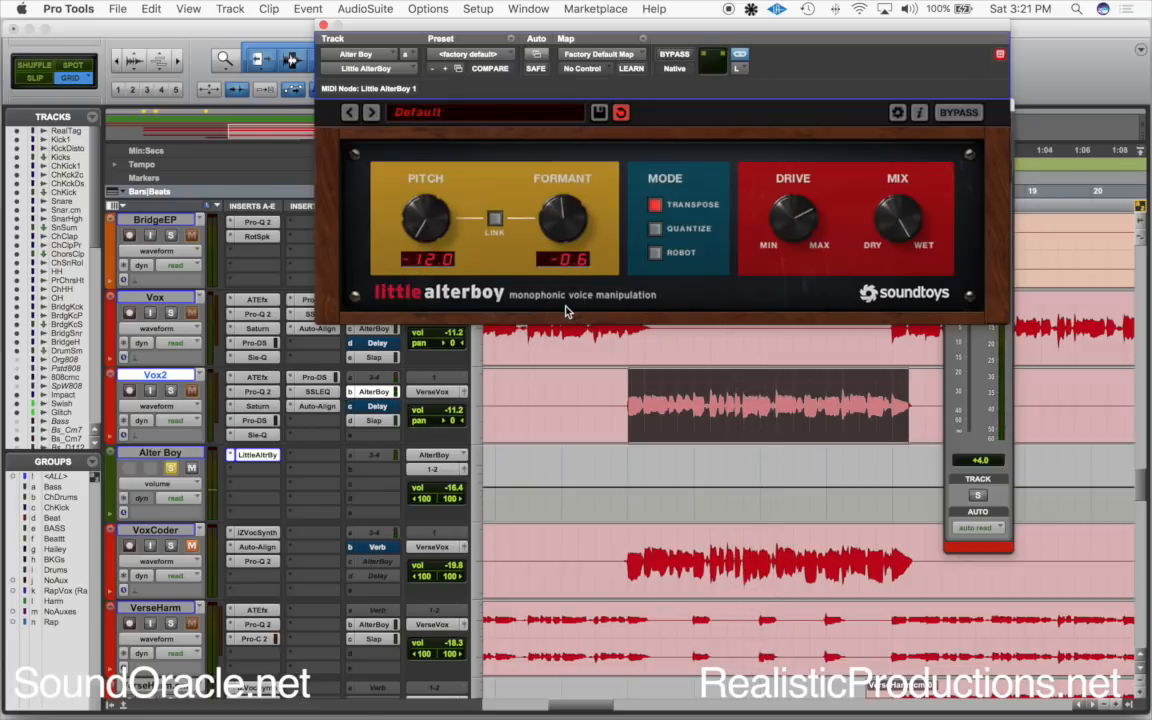
# - Bring Vox2's AlterBoy send window forward and switch the send back to post-fader
pyautogui.click(963, 392)
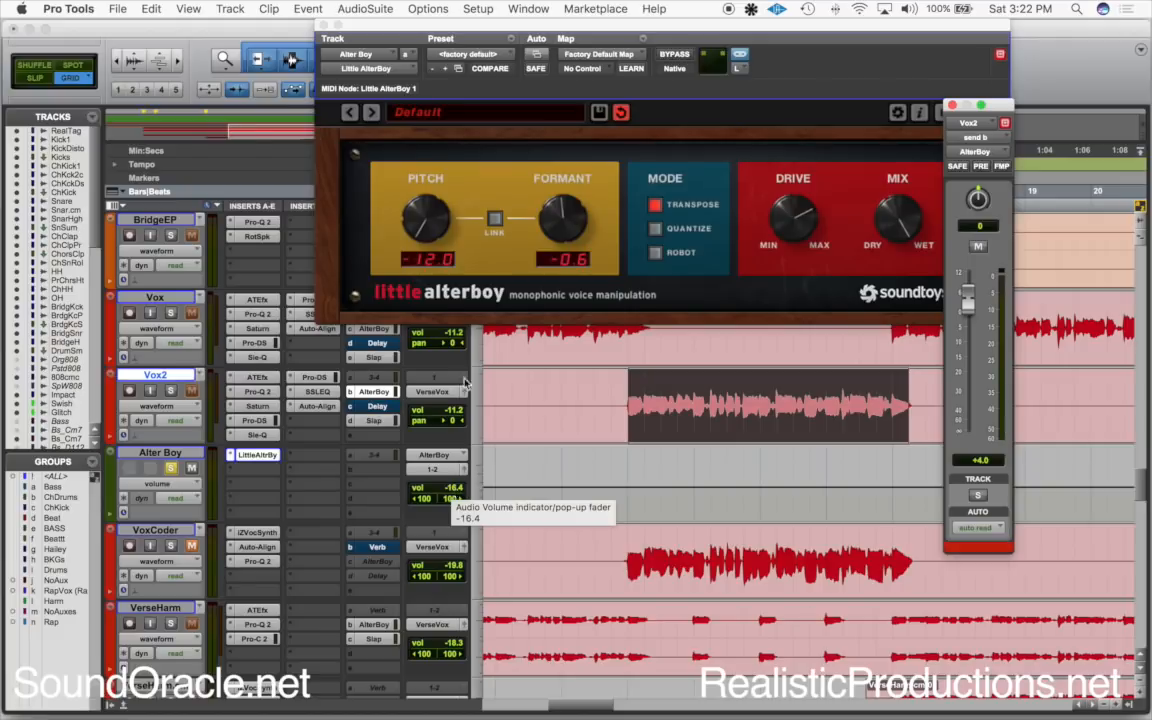
# - Try raising Little AlterBoy's Pitch through its value display and return it to -12.0
pyautogui.click(428, 266)
pyautogui.moveTo(428, 266); pyautogui.dragTo(434, 201)
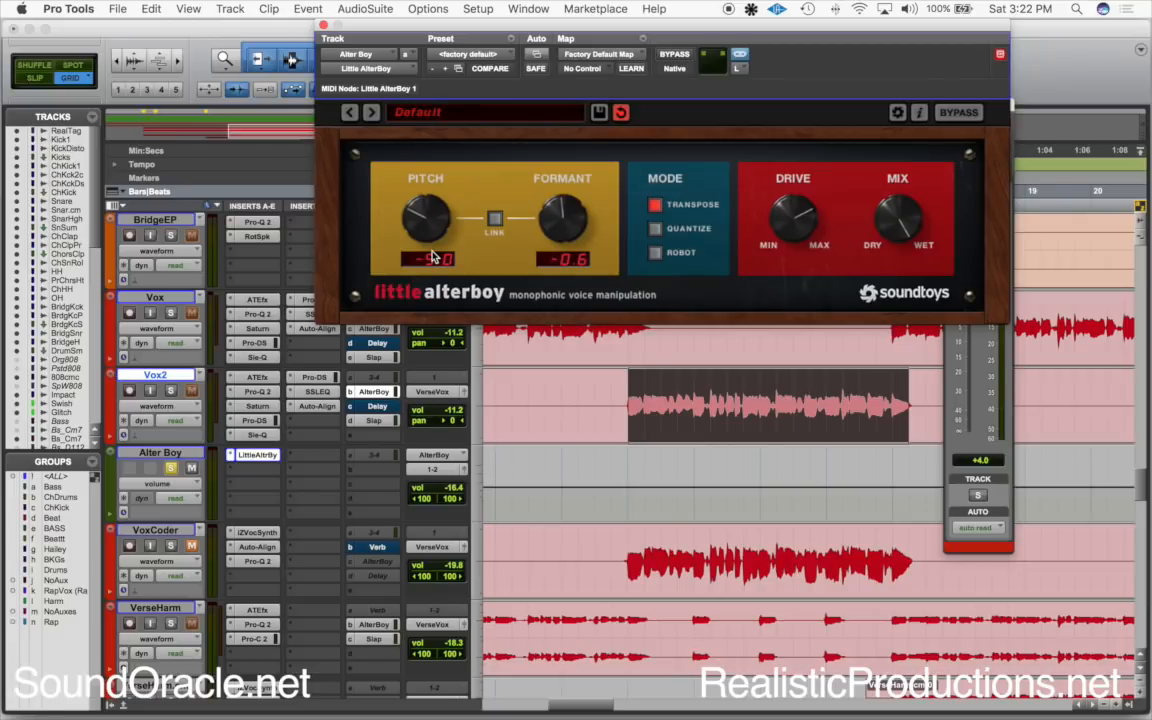
pyautogui.moveTo(432, 257); pyautogui.dragTo(437, 346)
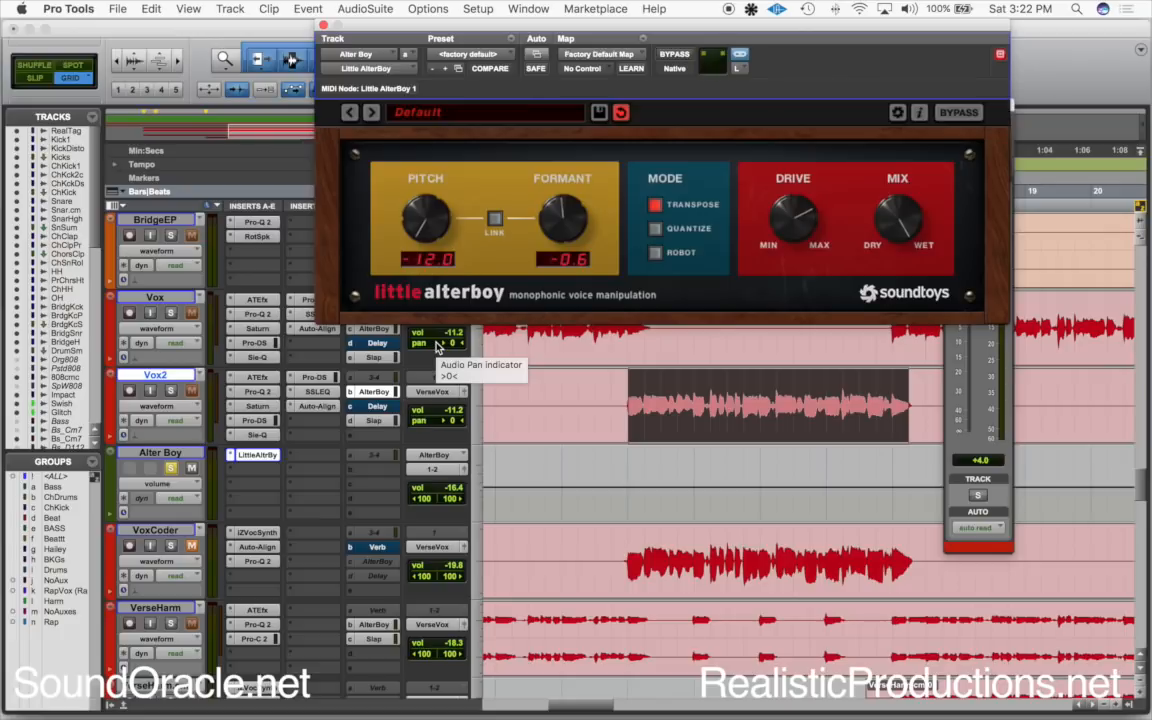
# - Close Little AlterBoy, move the solo from Alter Boy to VoxCoder and open VoxCoder's VocalSynth insert
pyautogui.click(323, 25)
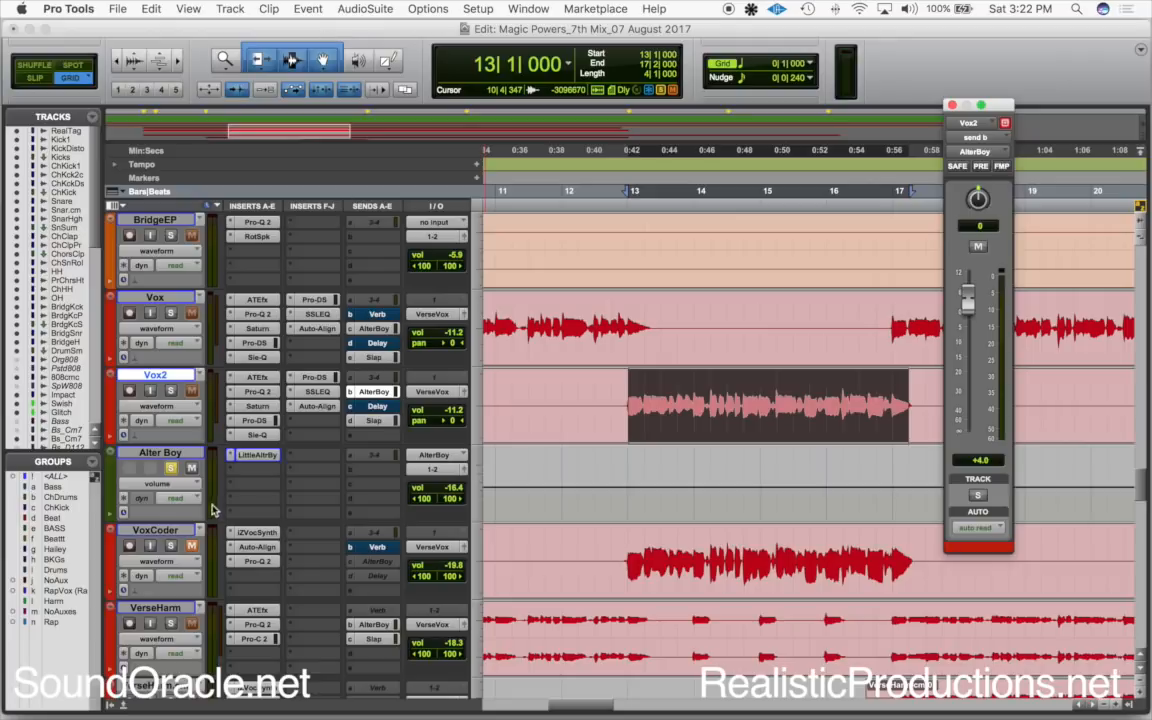
pyautogui.click(172, 468)
pyautogui.click(171, 547)
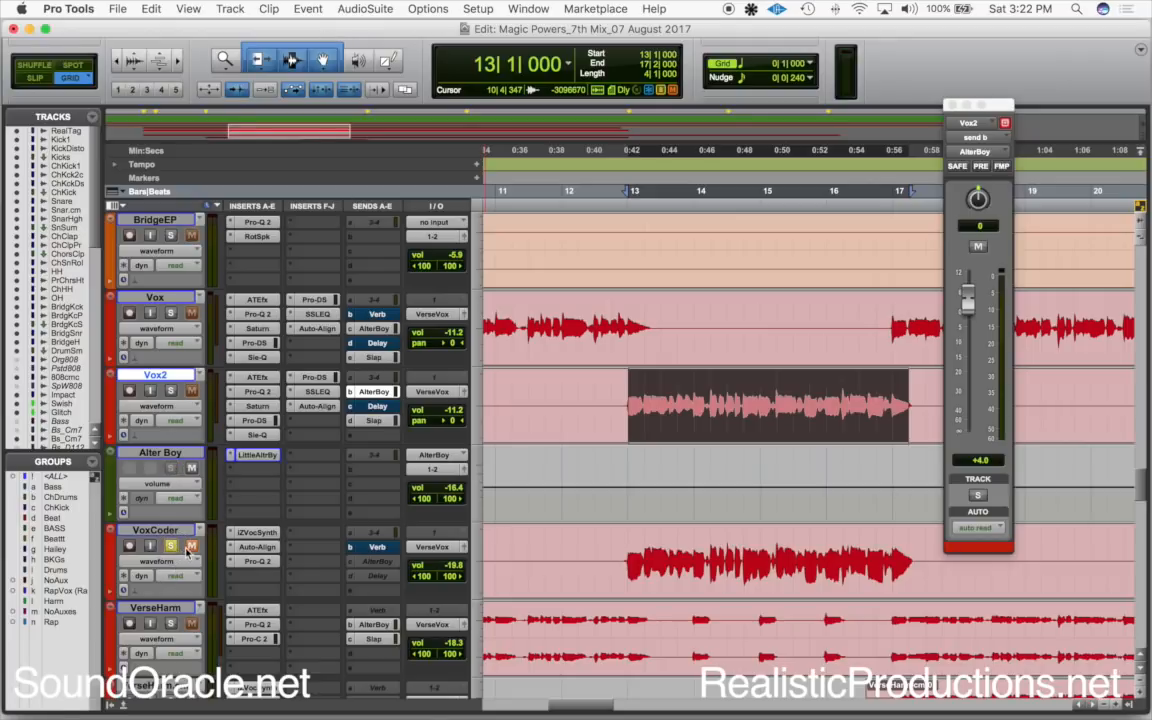
pyautogui.click(257, 533)
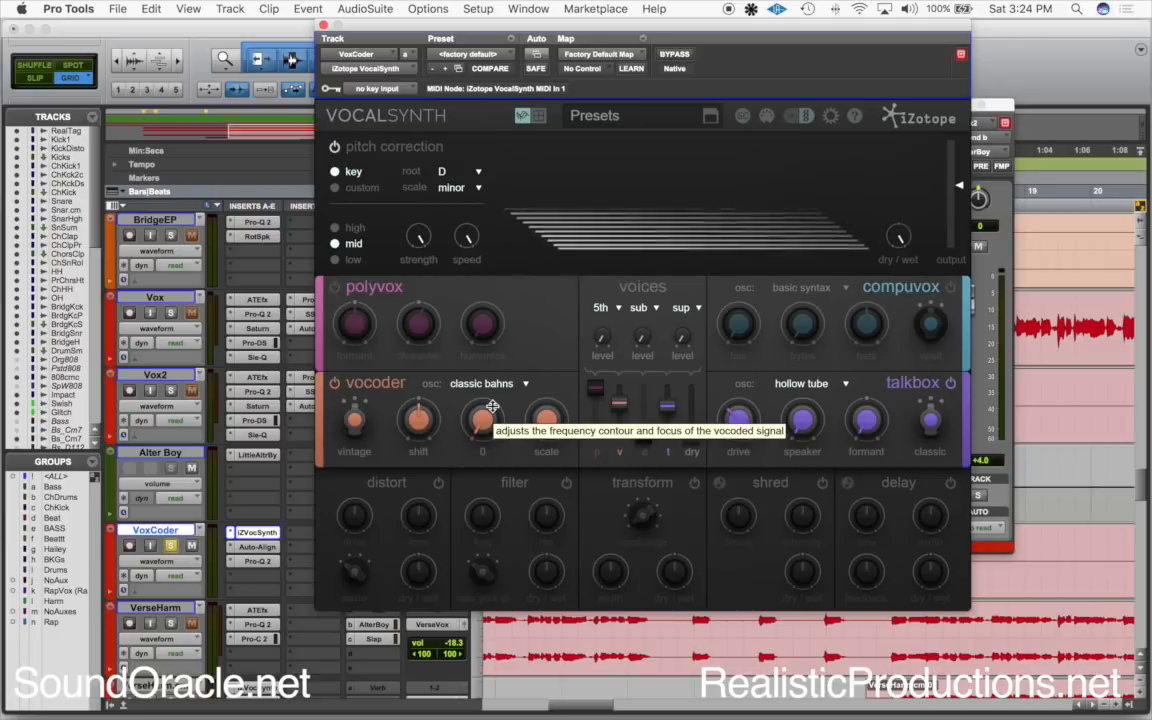
# - Play the soloed VoxCoder and audition the vocoder oscillators classic bahns, crushed vox, detuned dream and dusty buzz
pyautogui.press('space')
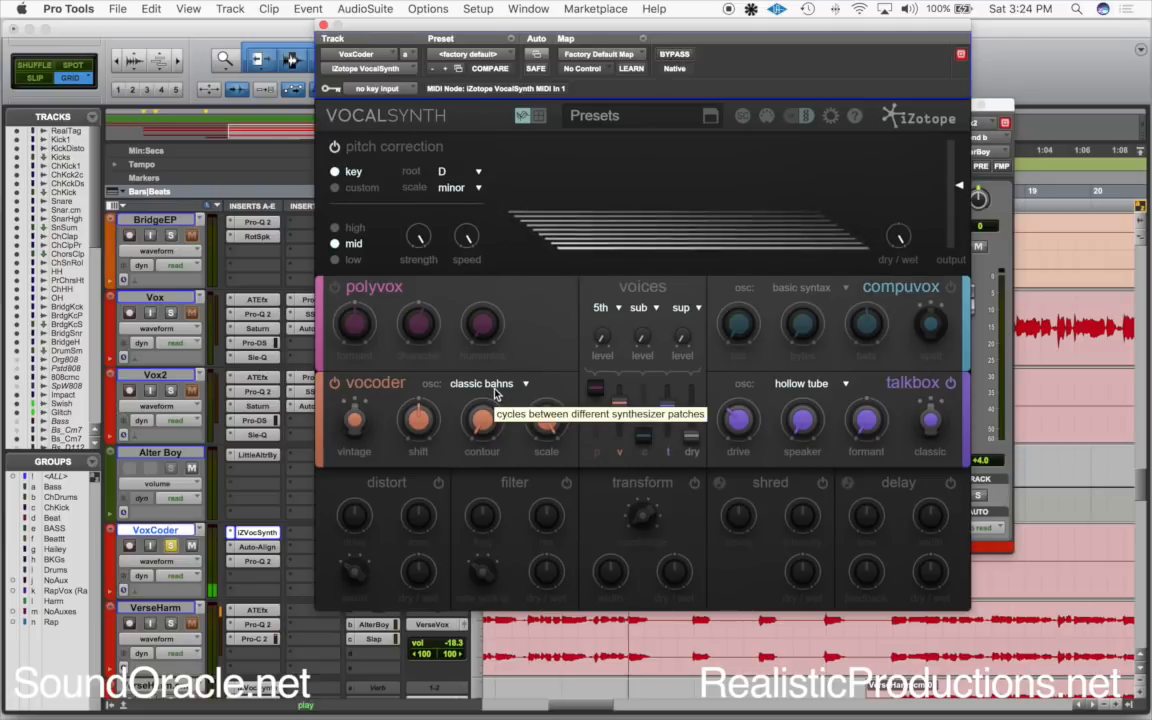
pyautogui.click(496, 390)
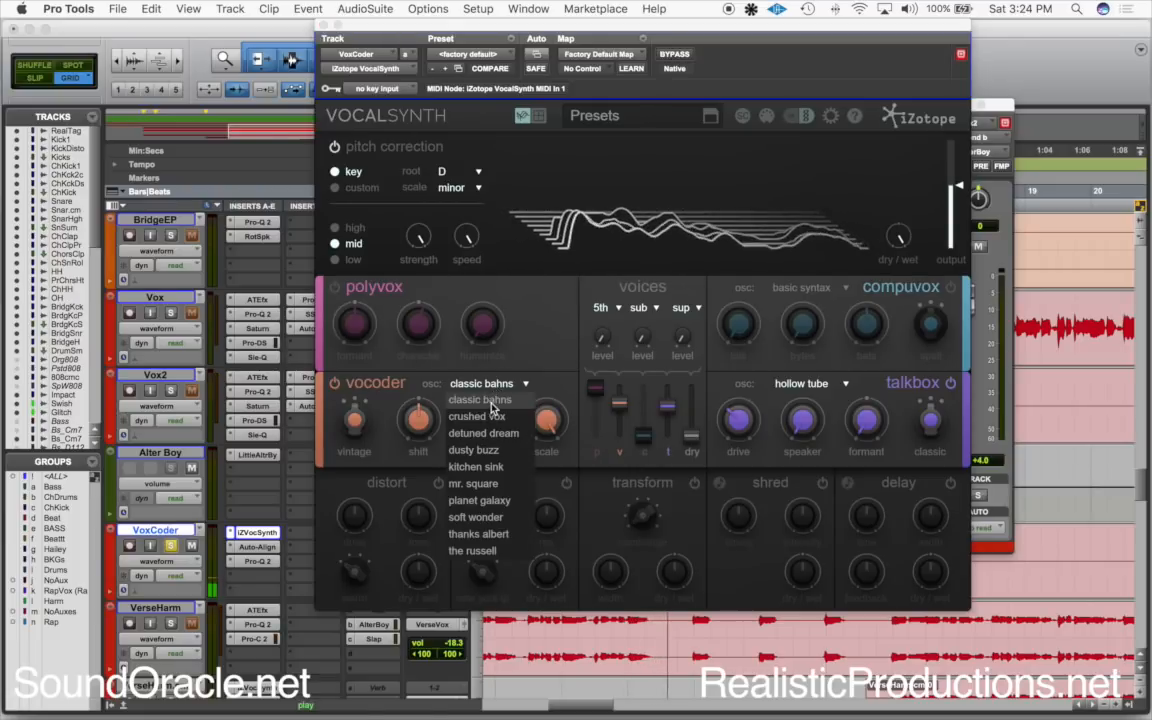
pyautogui.click(488, 400)
pyautogui.click(496, 390)
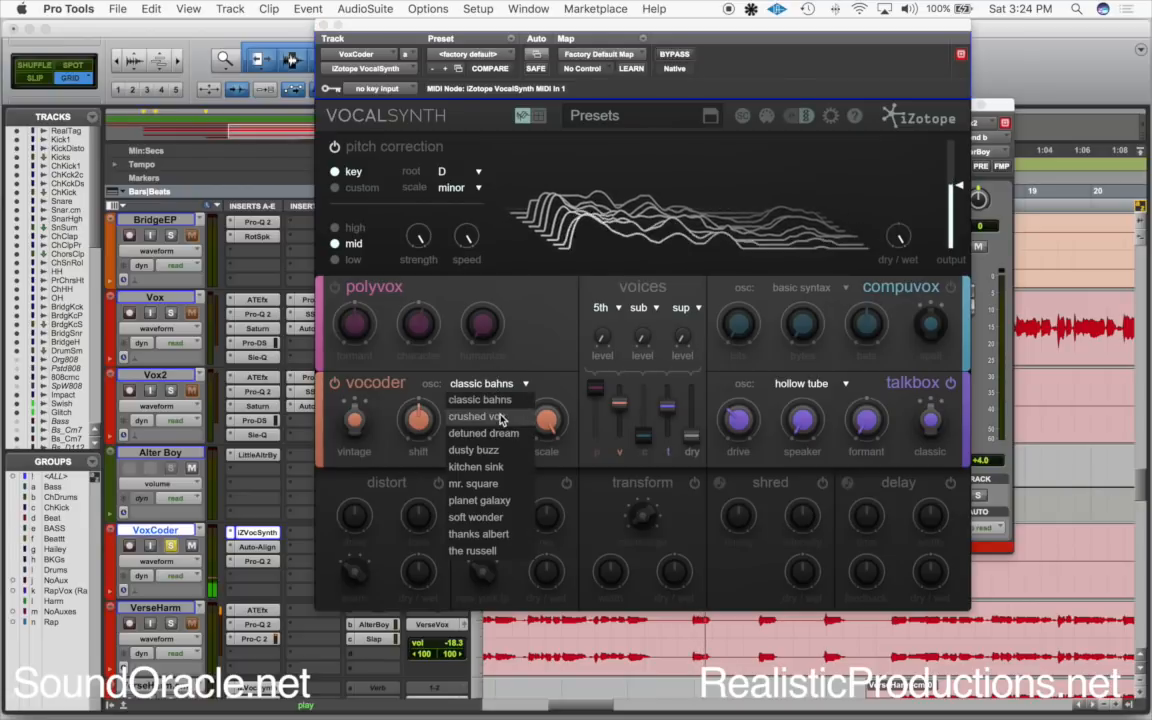
pyautogui.click(499, 410)
pyautogui.click(503, 390)
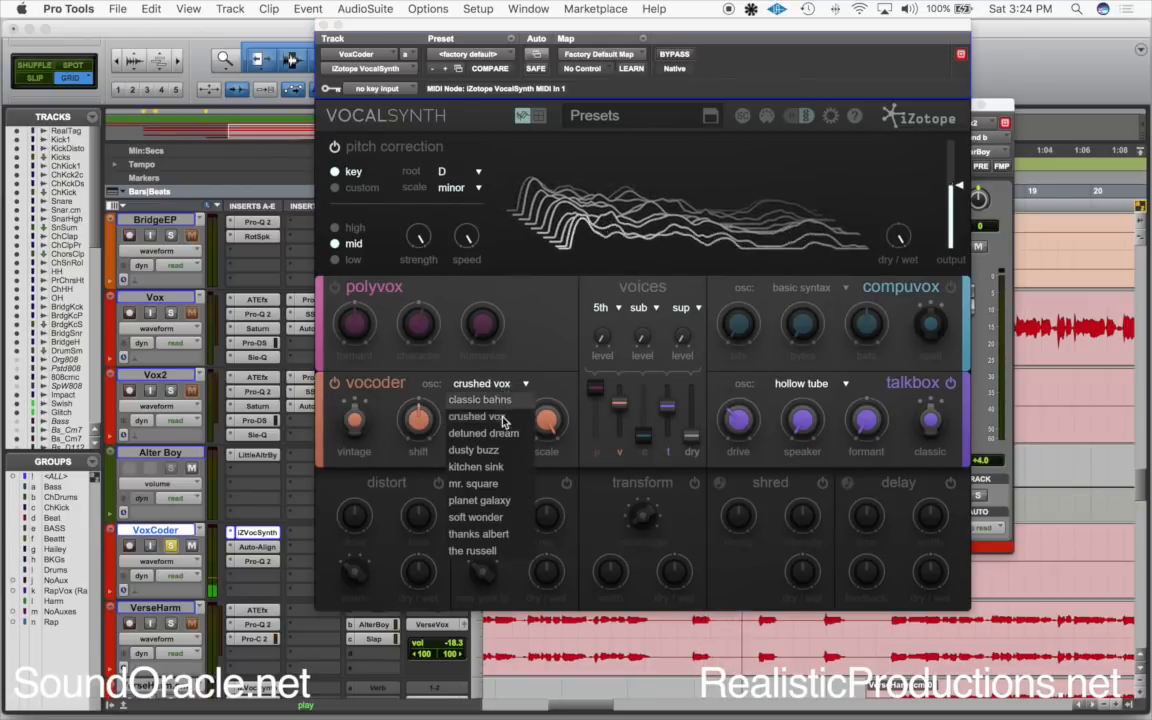
pyautogui.click(500, 435)
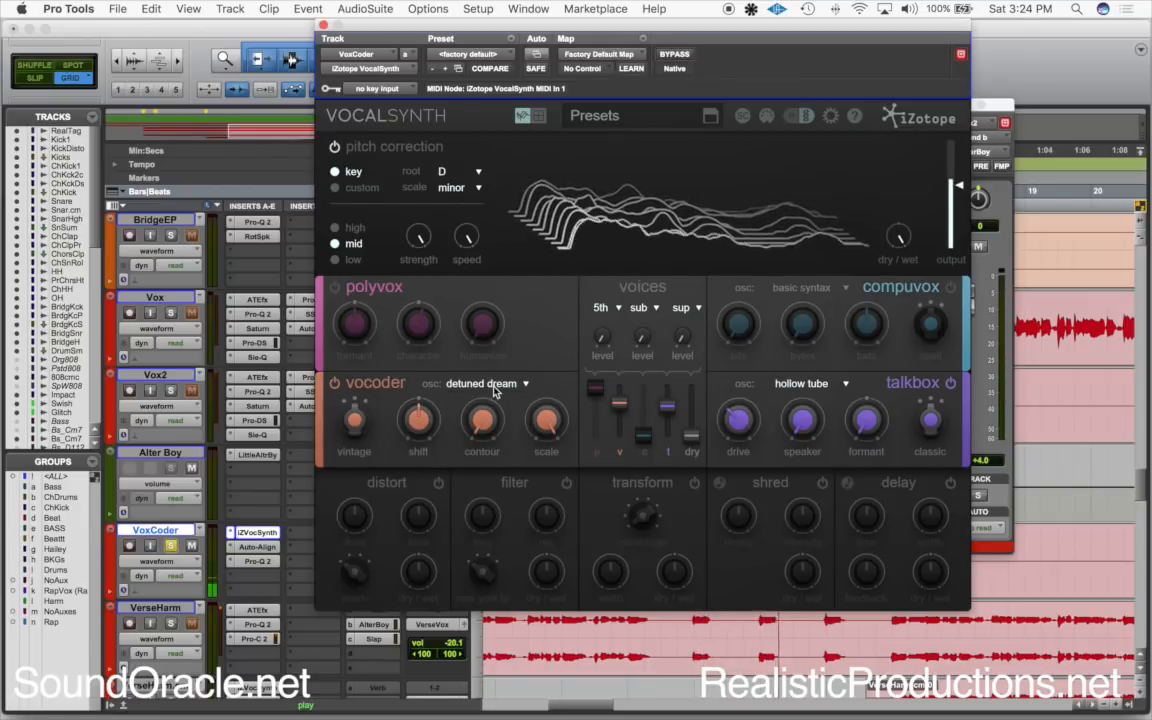
pyautogui.click(495, 391)
pyautogui.click(502, 449)
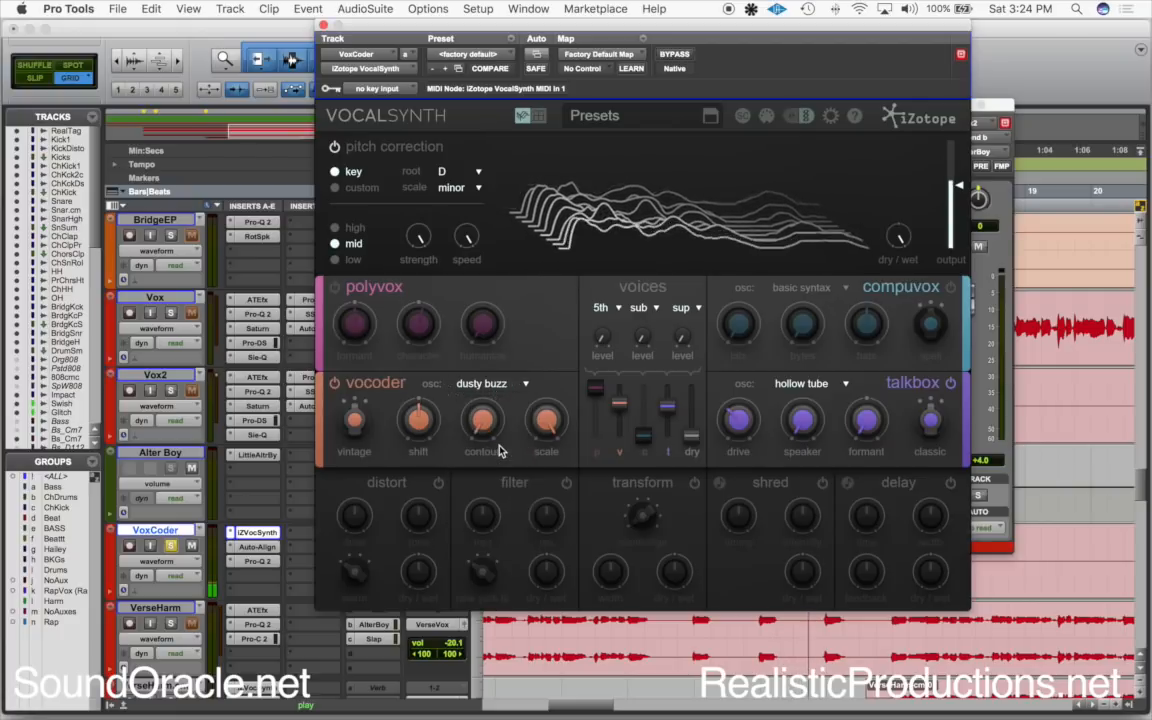
# - Audition the vocoder oscillators kitchen sink, mr. square, planet galaxy and soft wonder, and return to classic bahns
pyautogui.click(502, 390)
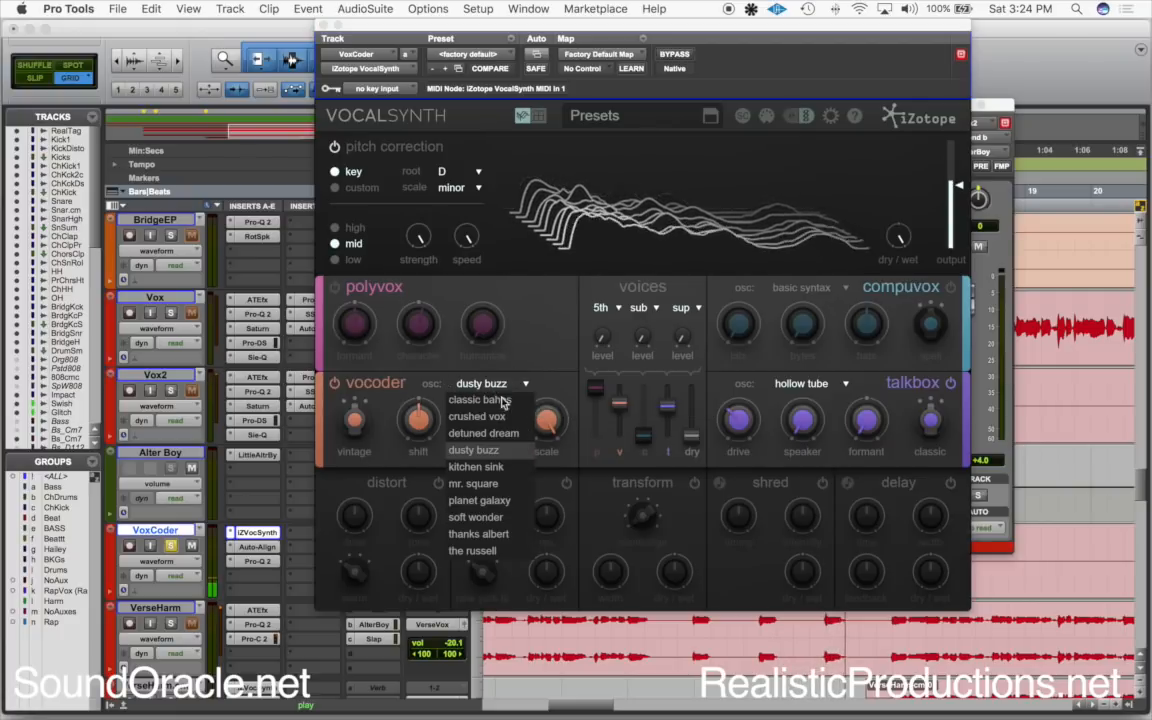
pyautogui.click(496, 467)
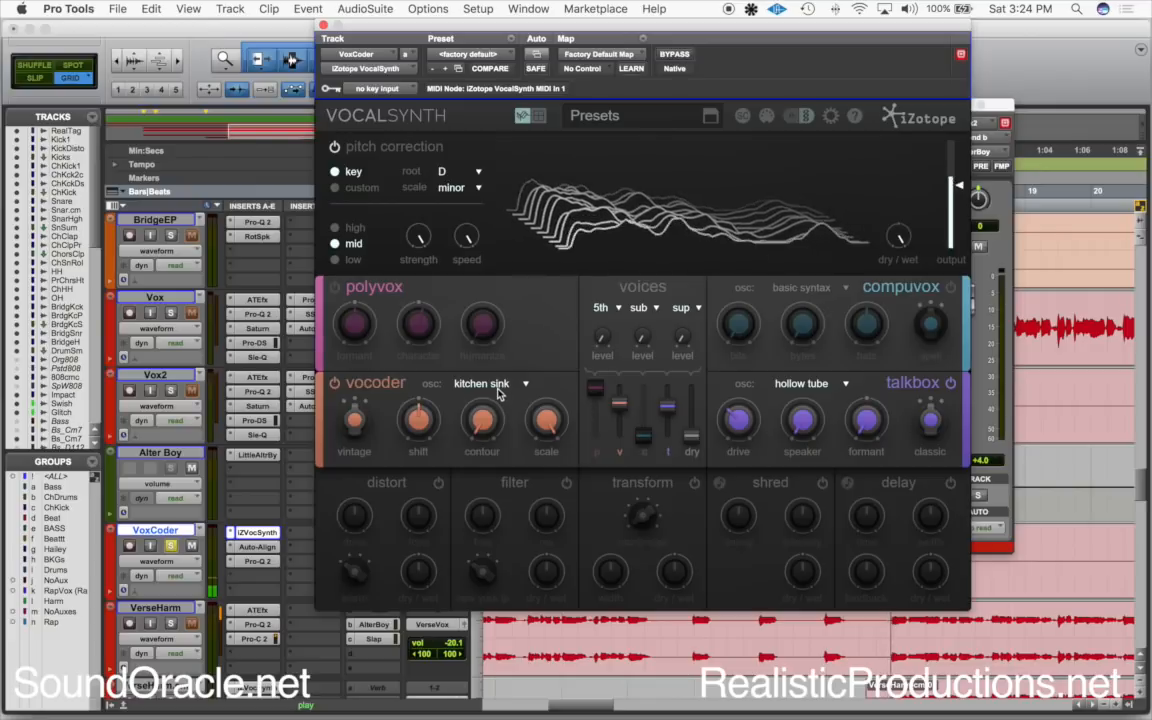
pyautogui.click(497, 390)
pyautogui.click(495, 484)
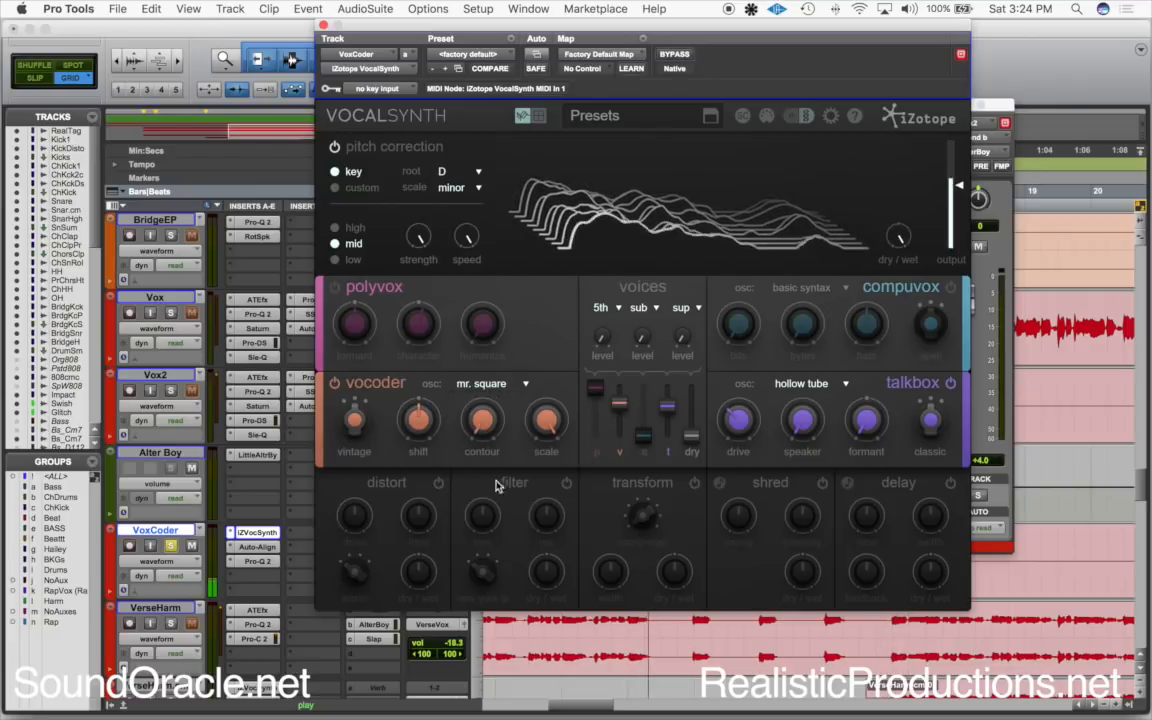
pyautogui.click(491, 390)
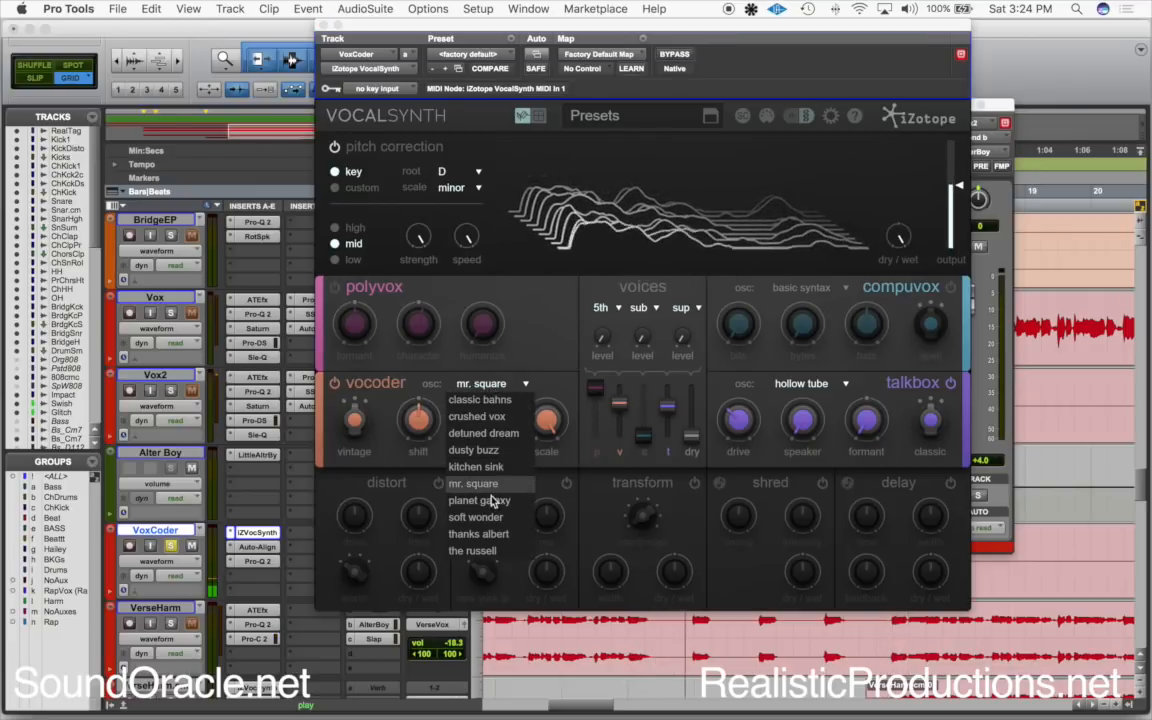
pyautogui.click(491, 501)
pyautogui.click(499, 390)
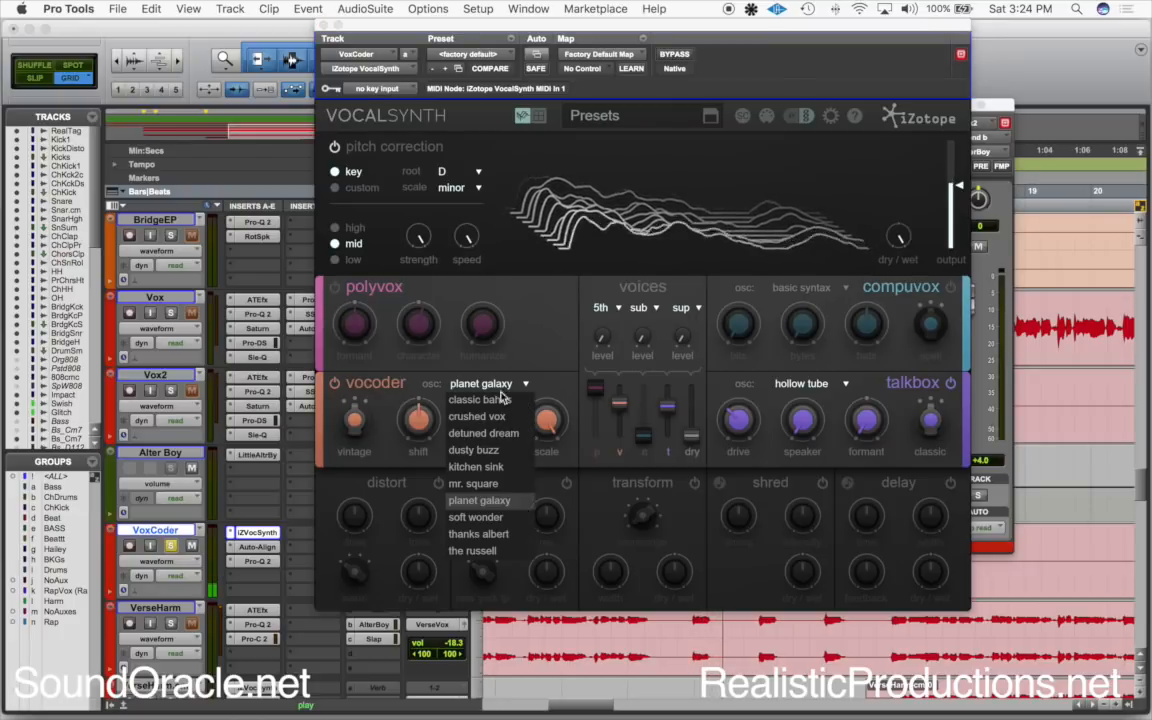
pyautogui.click(488, 517)
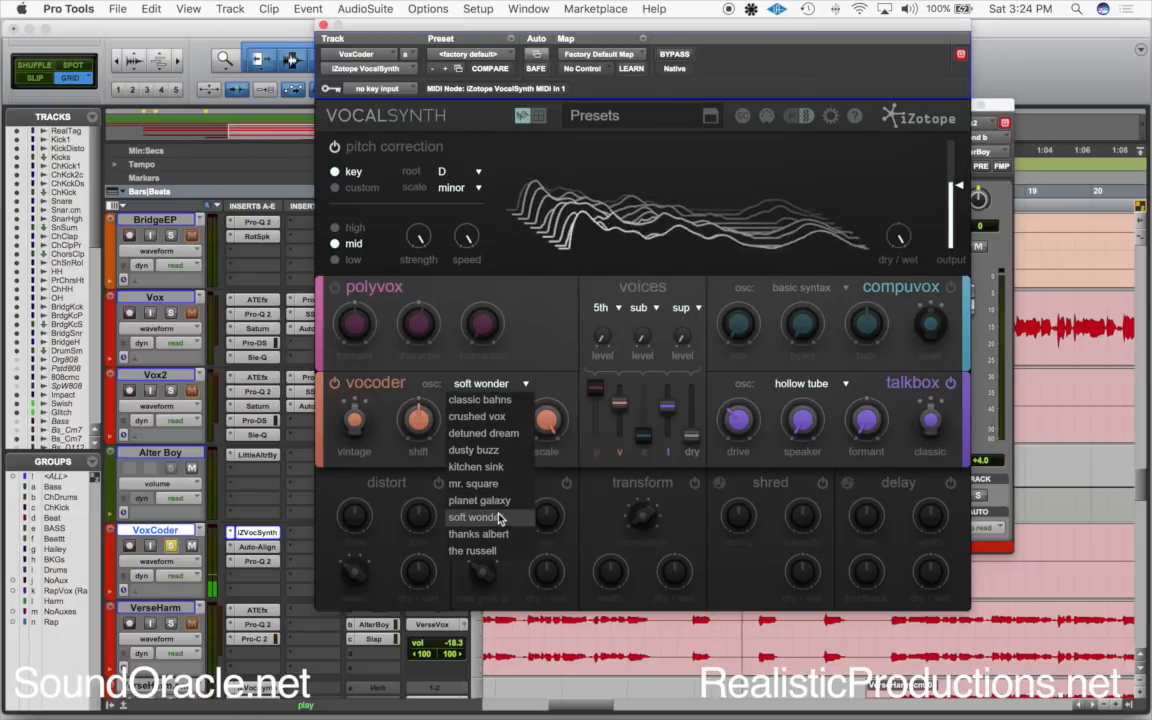
pyautogui.click(501, 391)
pyautogui.click(487, 405)
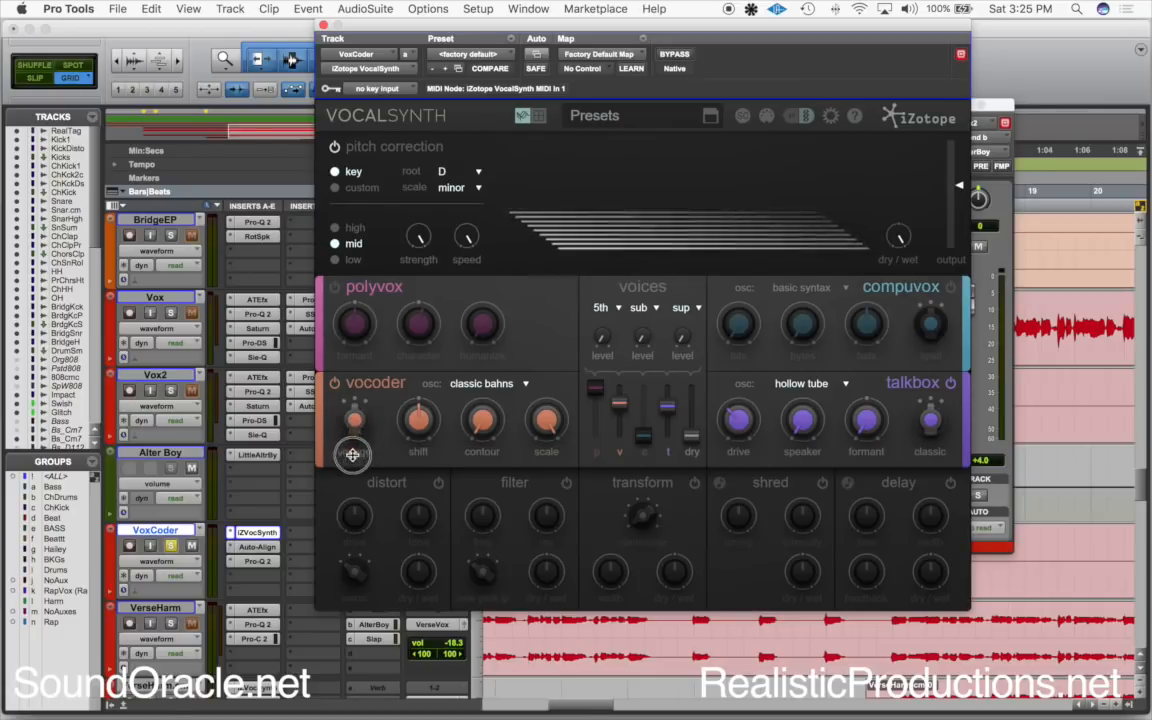
# - Try the vocoder's mode knob and select the Vox2 clip from 13|1 to 17|2 for playback
pyautogui.moveTo(363, 368); pyautogui.dragTo(365, 341)
pyautogui.moveTo(355, 428); pyautogui.dragTo(350, 454)
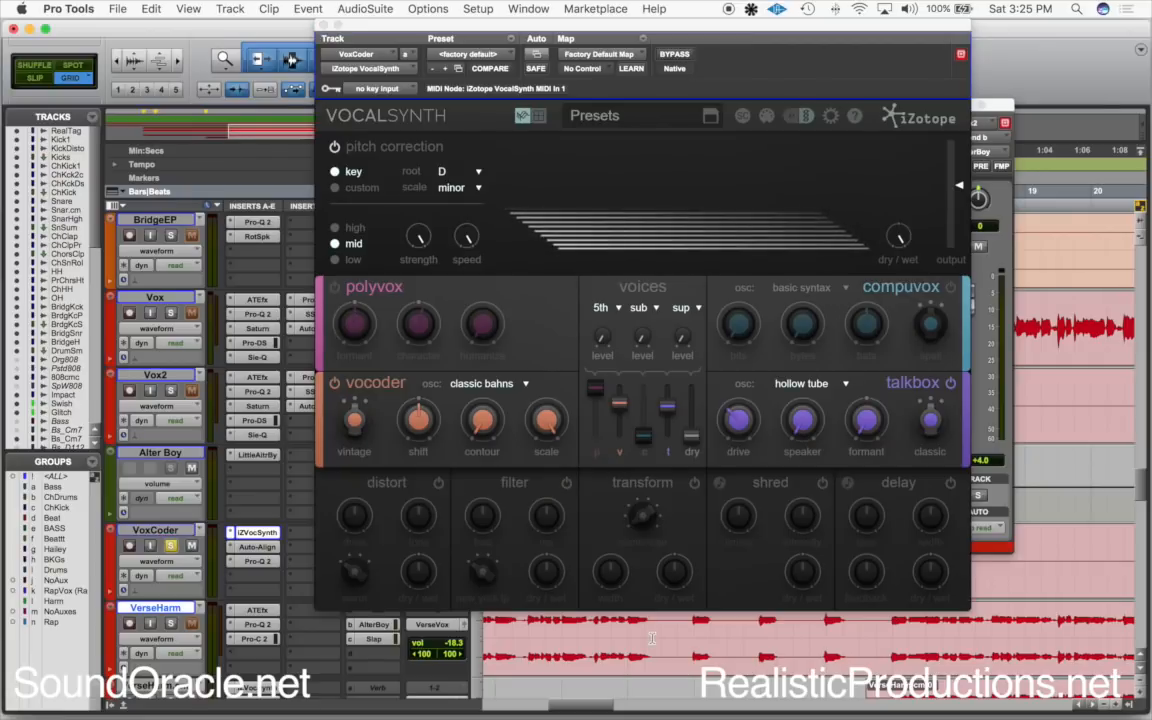
pyautogui.moveTo(600, 35); pyautogui.dragTo(650, 577)
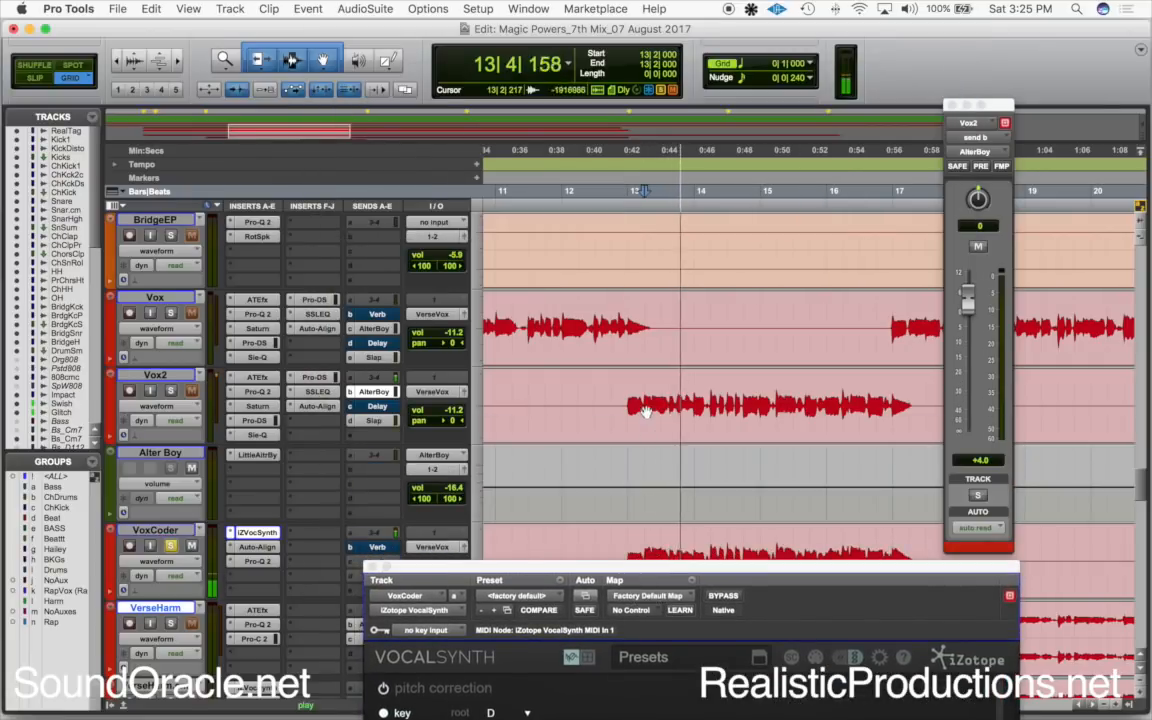
pyautogui.moveTo(630, 404); pyautogui.dragTo(909, 393)
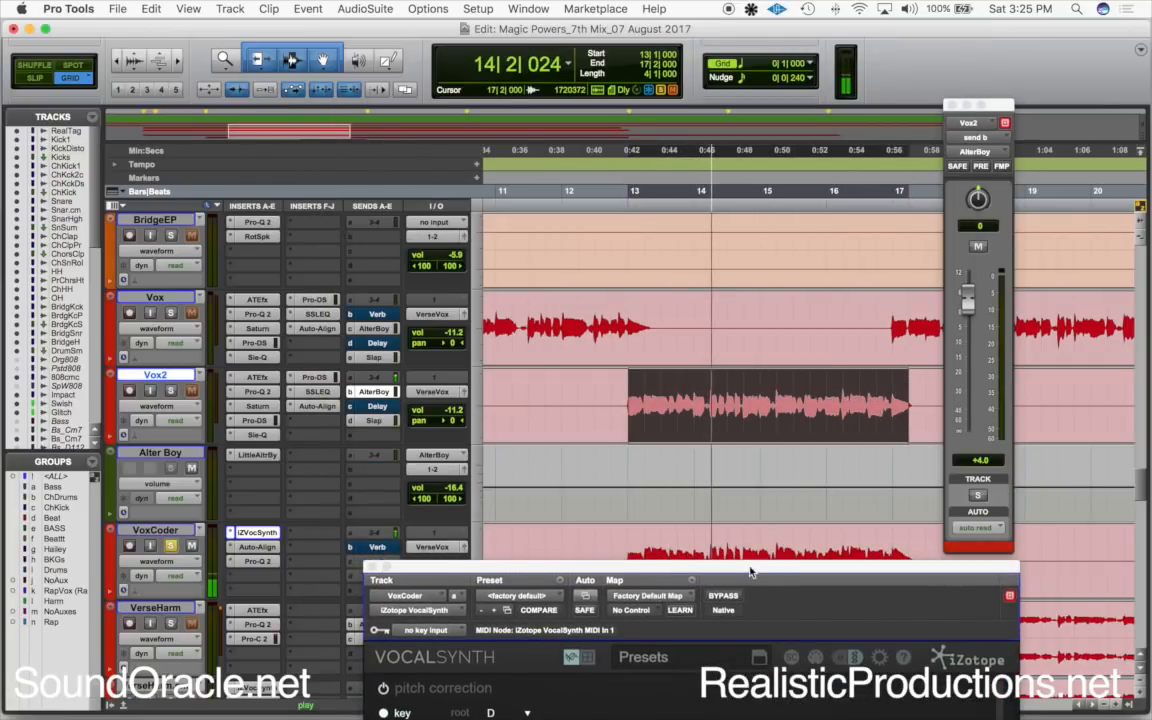
pyautogui.moveTo(746, 567); pyautogui.dragTo(725, 127)
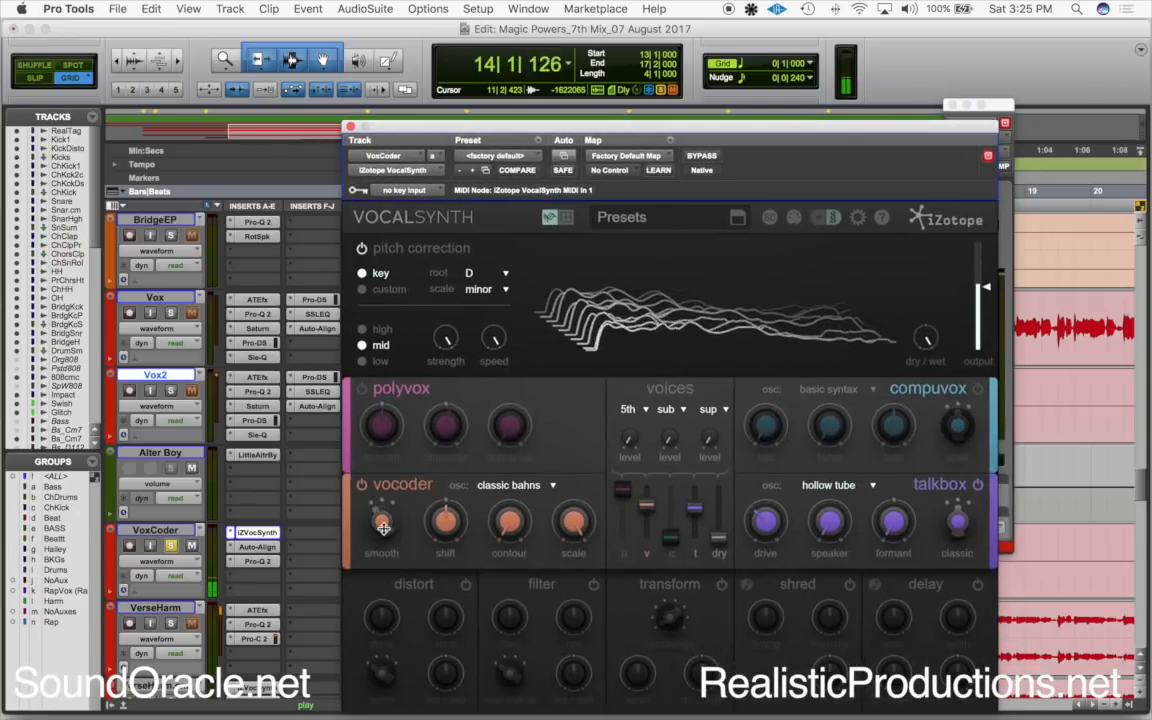
# - Switch the vocoder's mode from smooth back to vintage while listening, and stop playback
pyautogui.moveTo(382, 530); pyautogui.dragTo(378, 560)
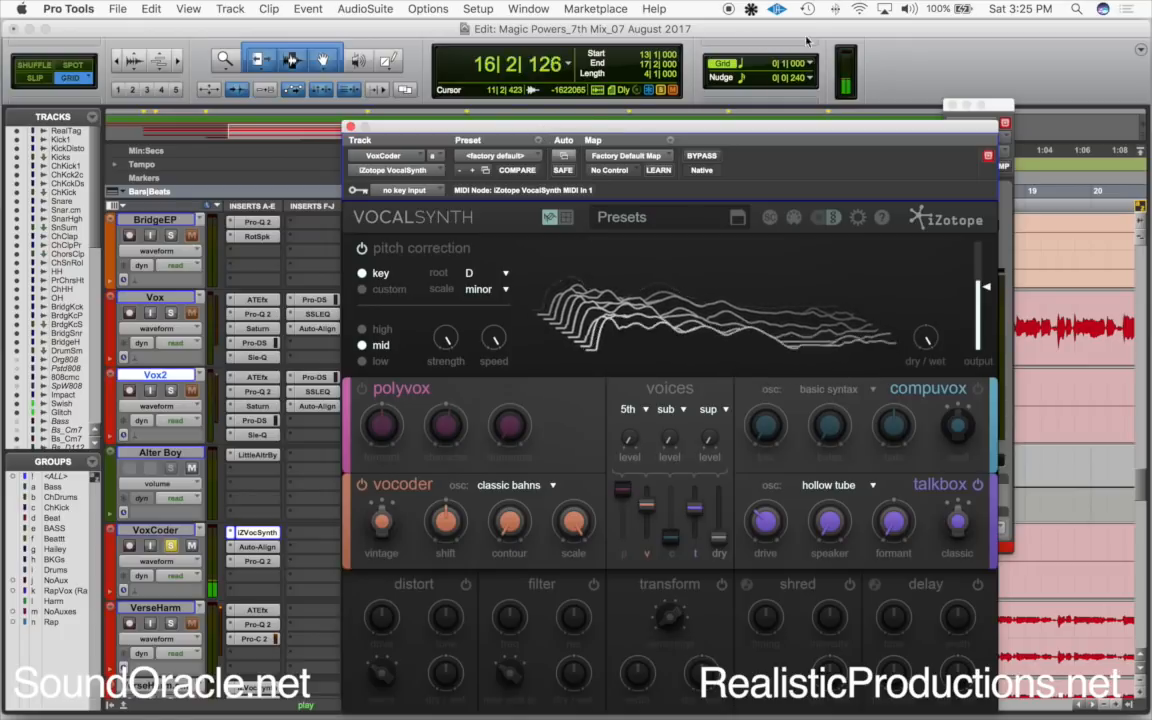
pyautogui.press('space')
pyautogui.moveTo(575, 128); pyautogui.dragTo(576, 90)
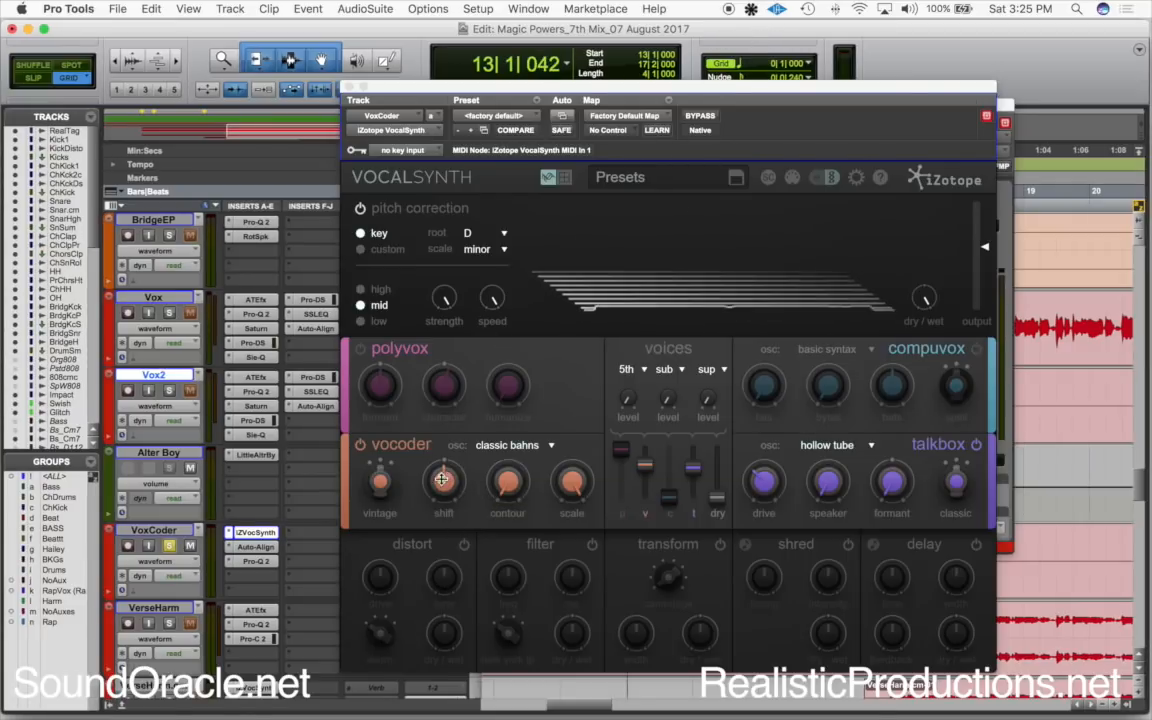
# - Audition the vocoder's Shift at 100 on the soloed VoxCoder track and reset it to 0
pyautogui.moveTo(443, 493); pyautogui.dragTo(491, 93)
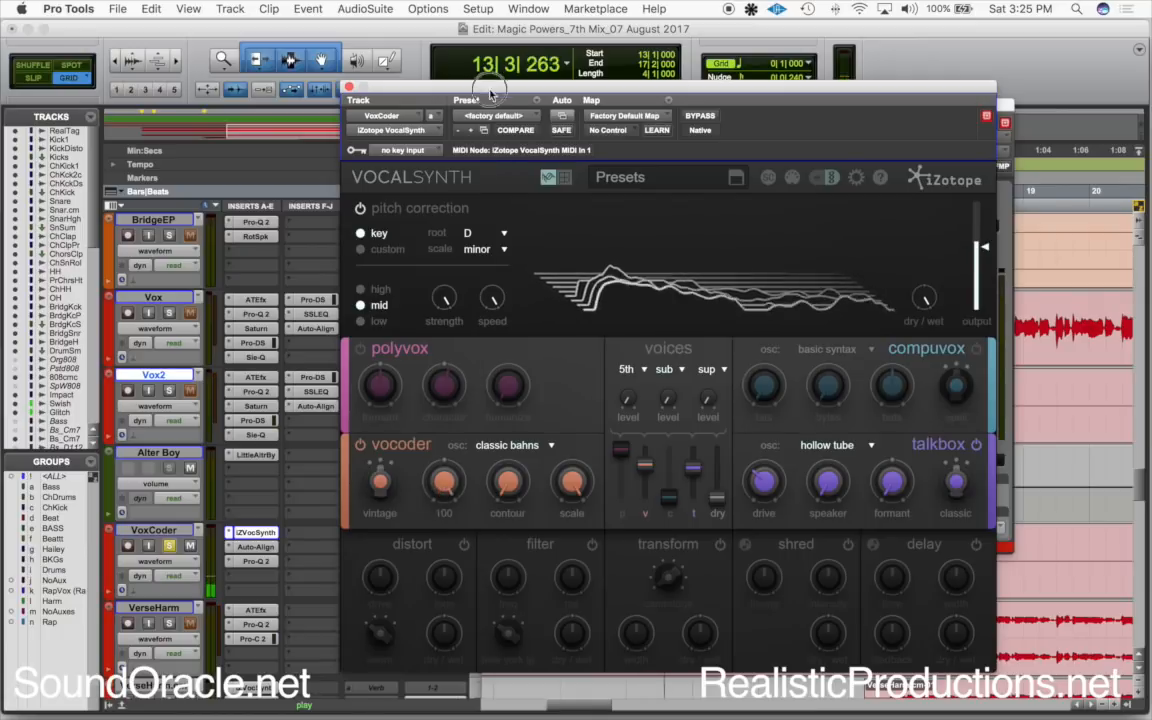
pyautogui.doubleClick(445, 486)
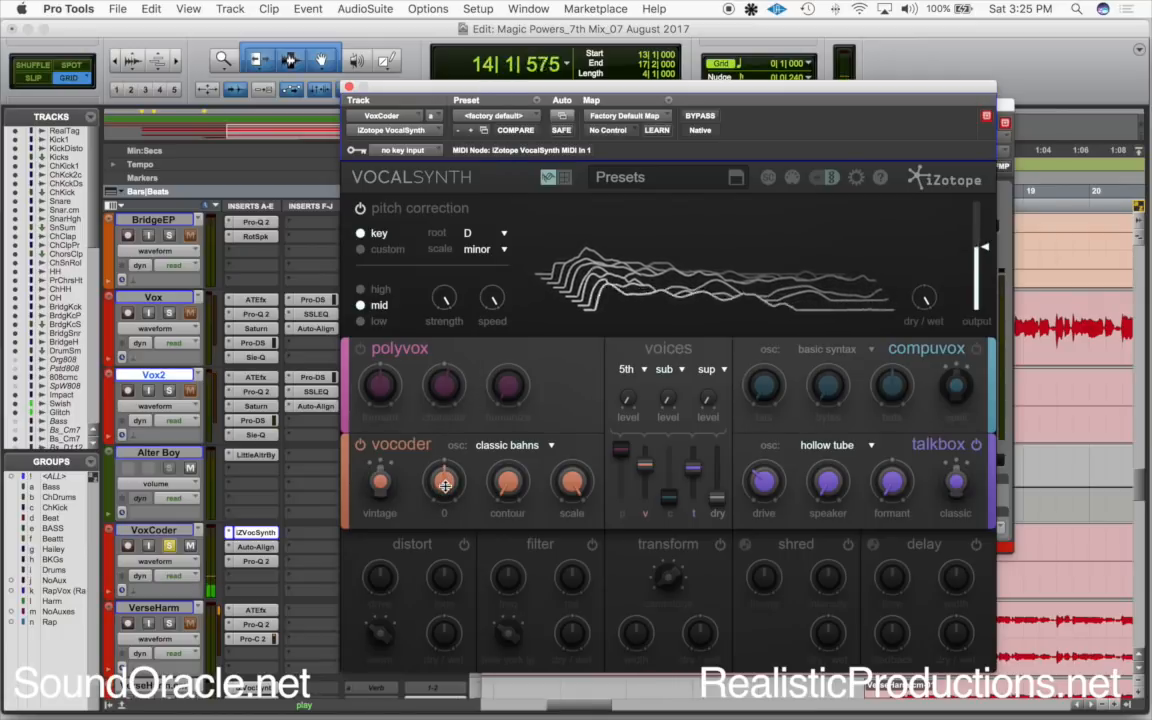
pyautogui.press('space')
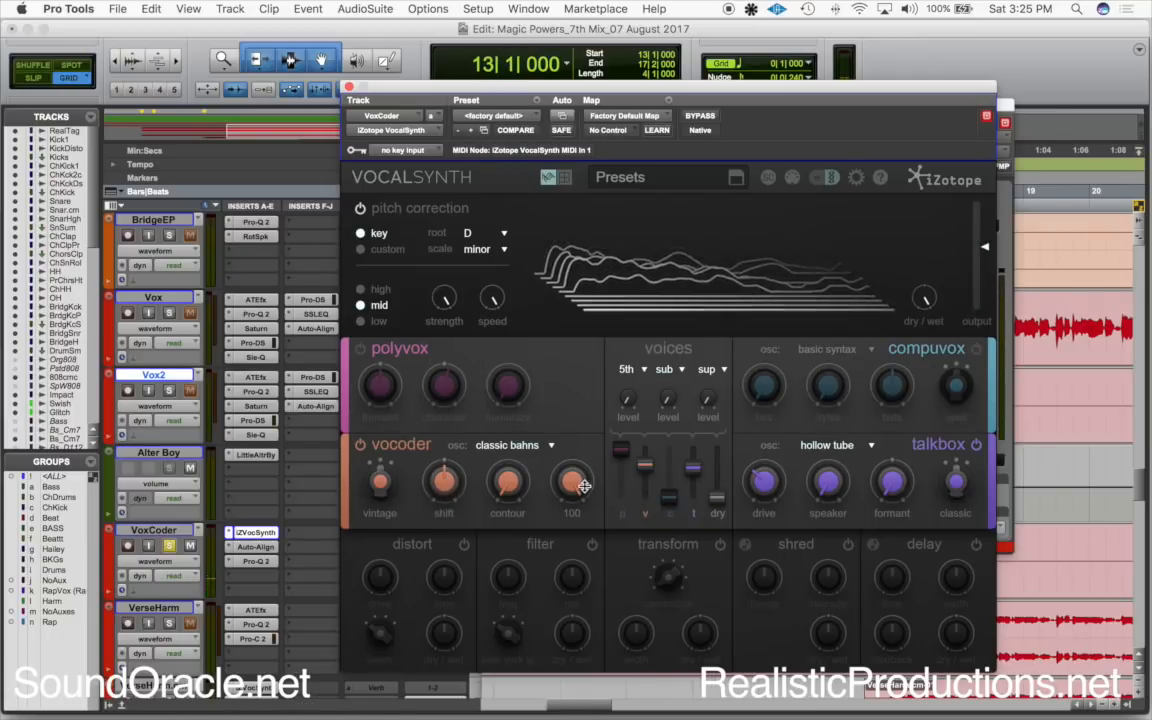
# - Audition the vocoder's Scale at 0 during playback and return it to 100
pyautogui.press('space')
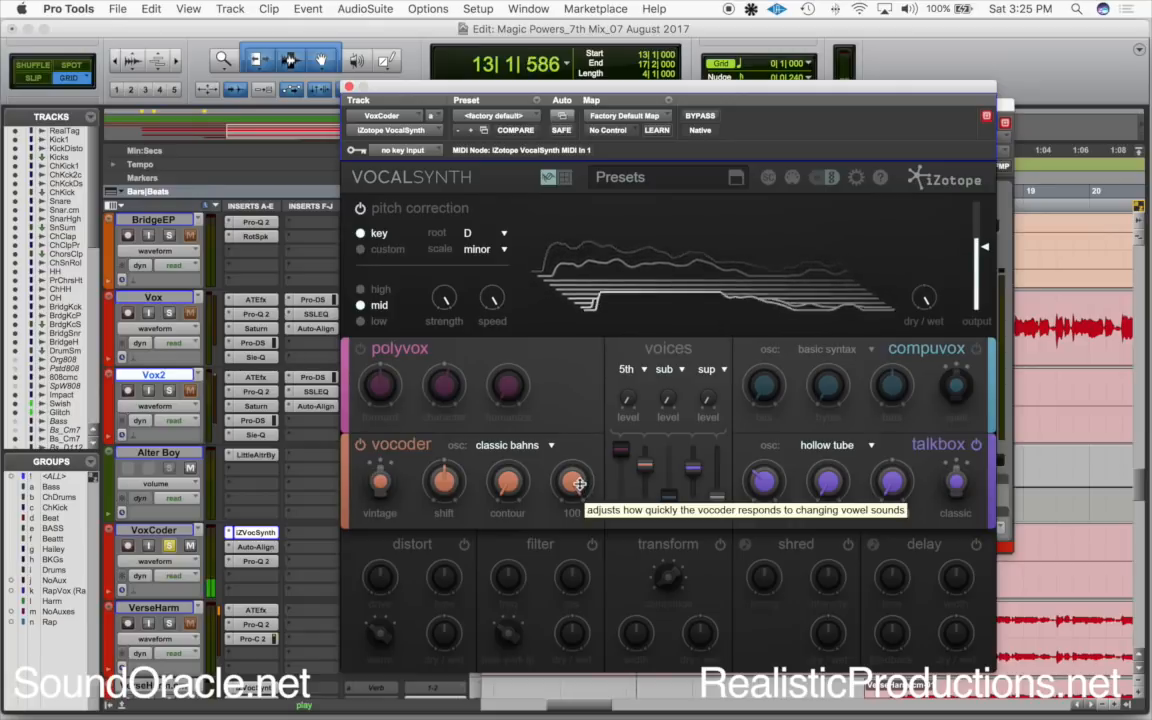
pyautogui.moveTo(579, 484); pyautogui.dragTo(577, 546)
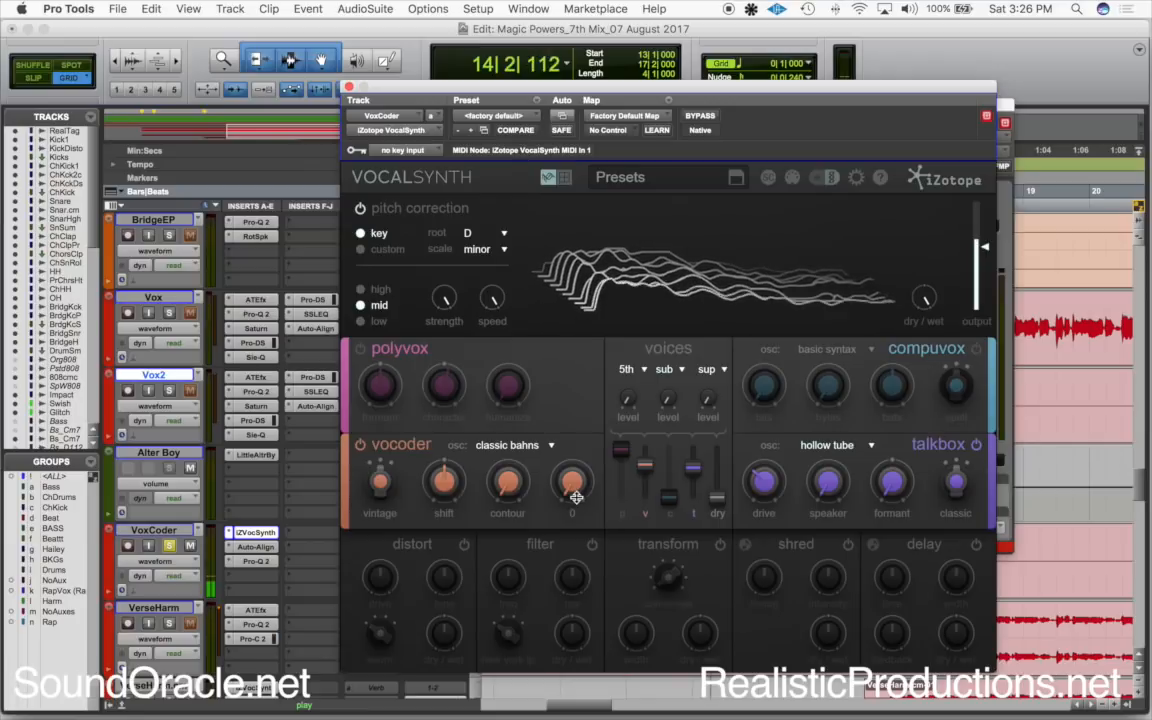
pyautogui.moveTo(575, 496); pyautogui.dragTo(604, 262)
pyautogui.press('space')
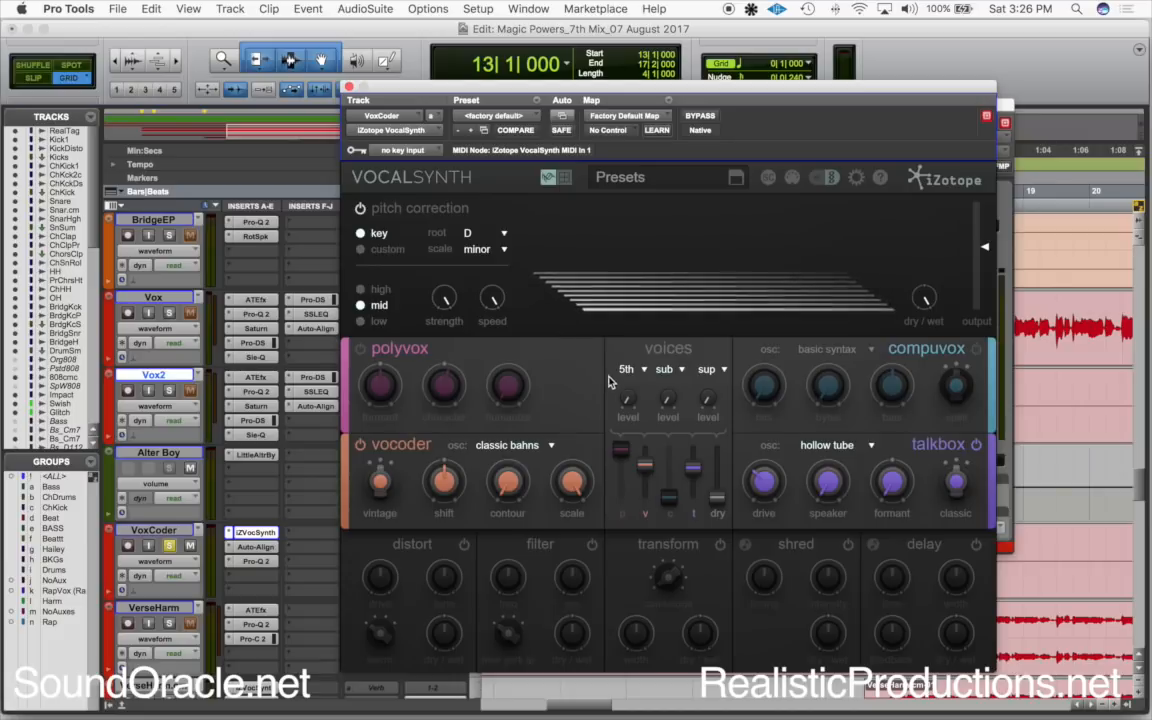
# - Audition a raised vocoder Contour during playback and return it to 0
pyautogui.press('space')
pyautogui.moveTo(505, 483); pyautogui.dragTo(543, 306)
pyautogui.moveTo(535, 484); pyautogui.dragTo(504, 715)
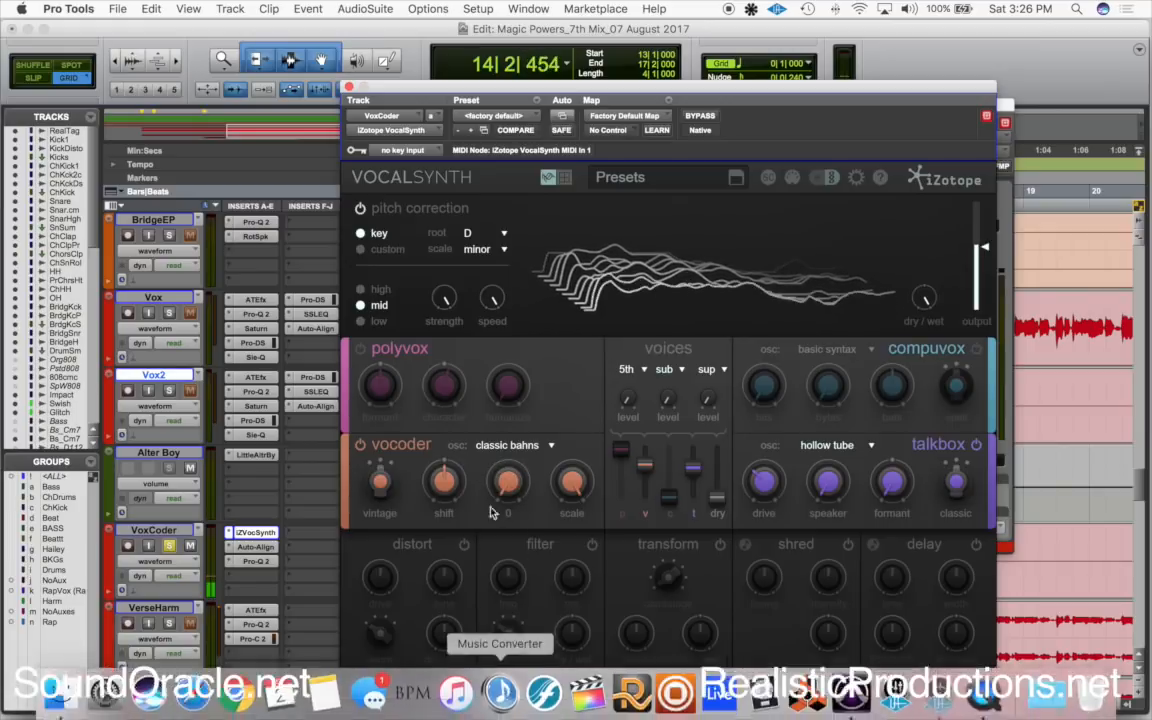
pyautogui.moveTo(510, 491); pyautogui.dragTo(507, 717)
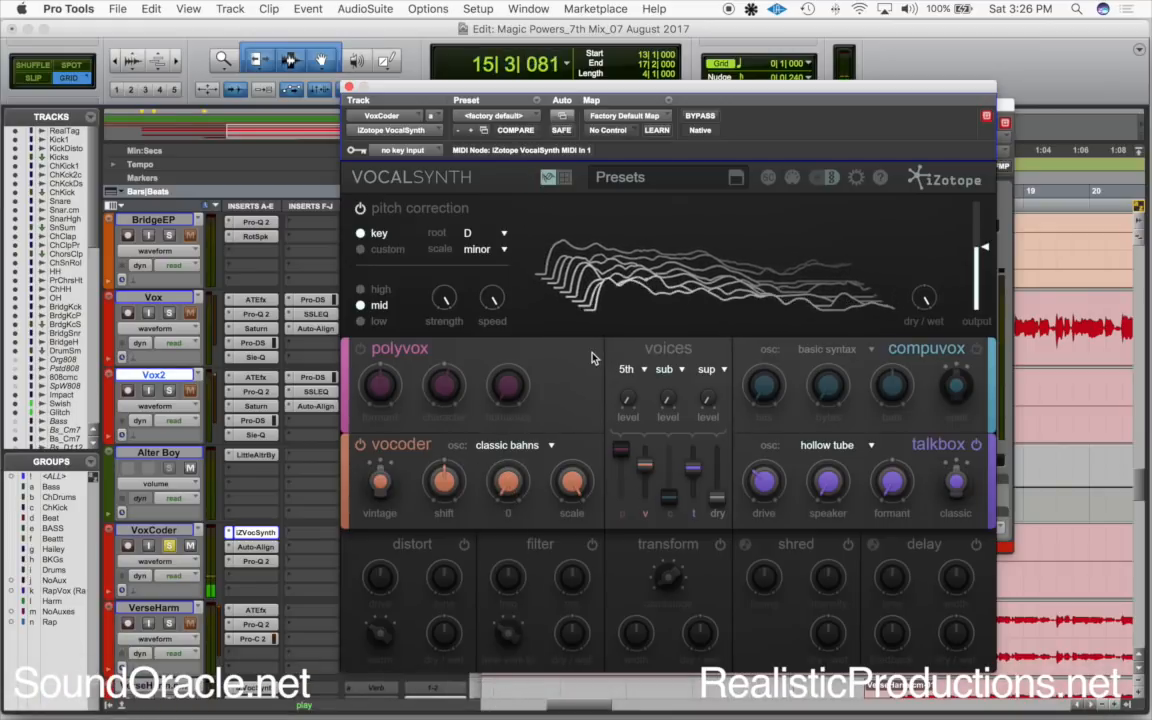
pyautogui.press('space')
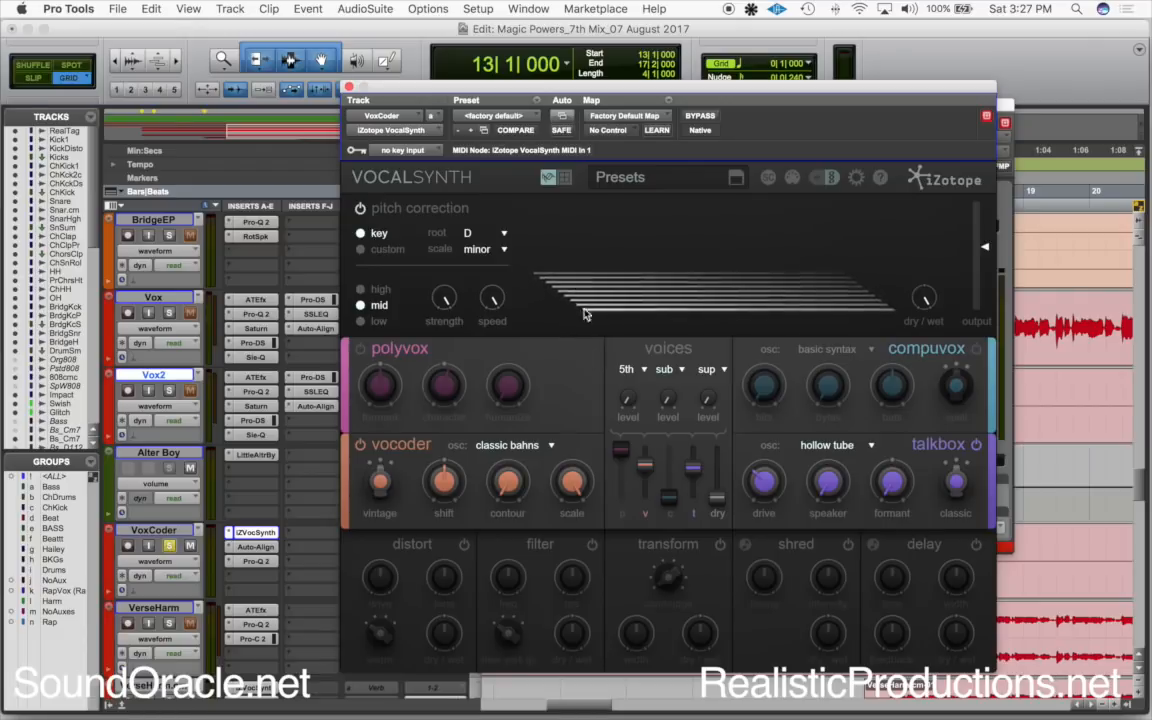
# - Close the VocalSynth window and move Vox2's AlterBoy send window clear of the clips
pyautogui.moveTo(597, 93); pyautogui.dragTo(709, 430)
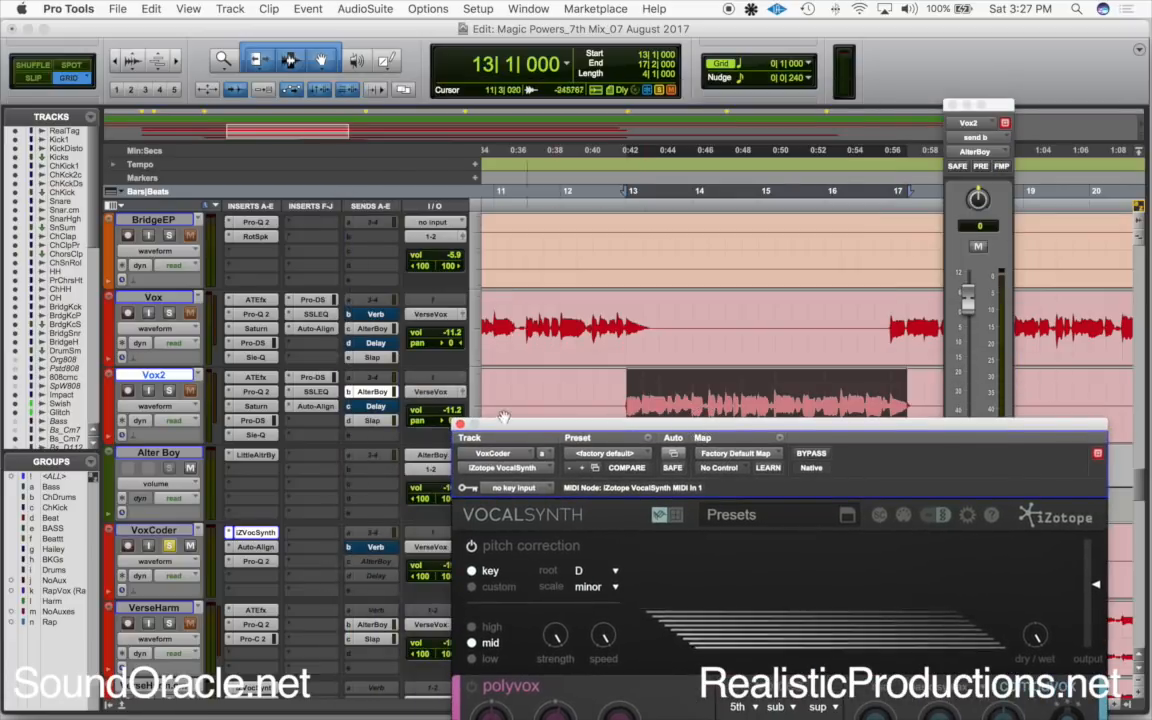
pyautogui.click(459, 425)
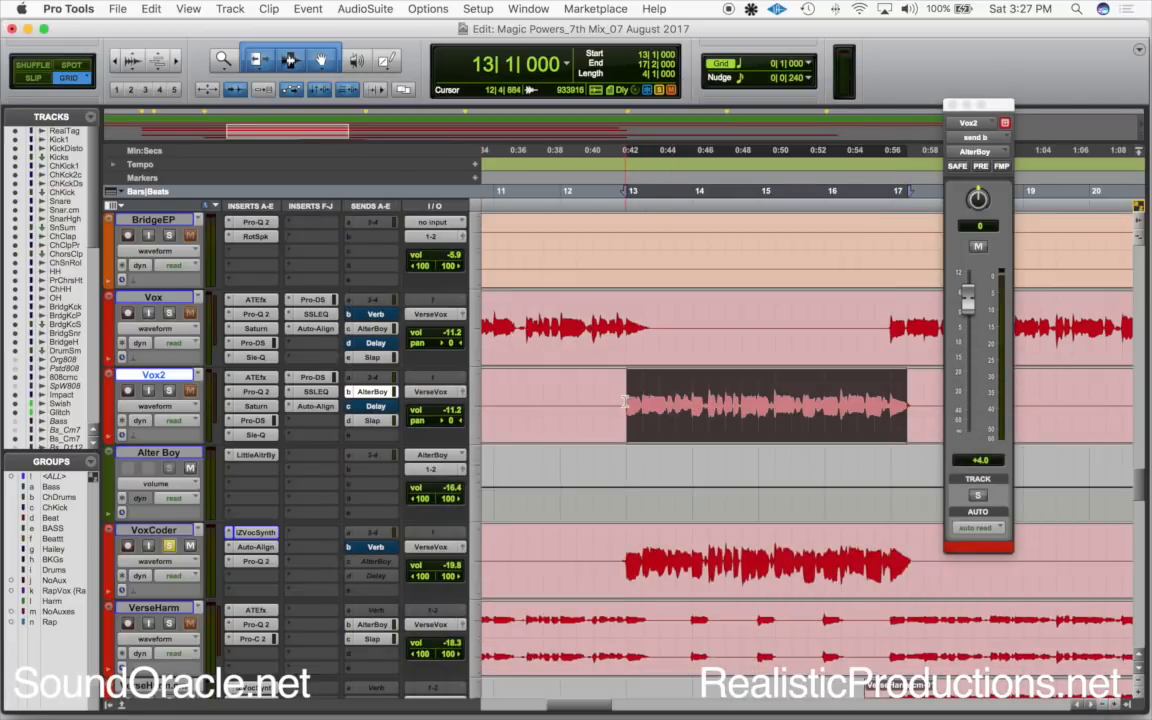
pyautogui.moveTo(980, 105); pyautogui.dragTo(1118, 83)
# - Solo Vox2 alongside VoxCoder and move the VoxCoder track directly below Vox2
pyautogui.press('r')
pyautogui.hscroll(3, 707, 415)
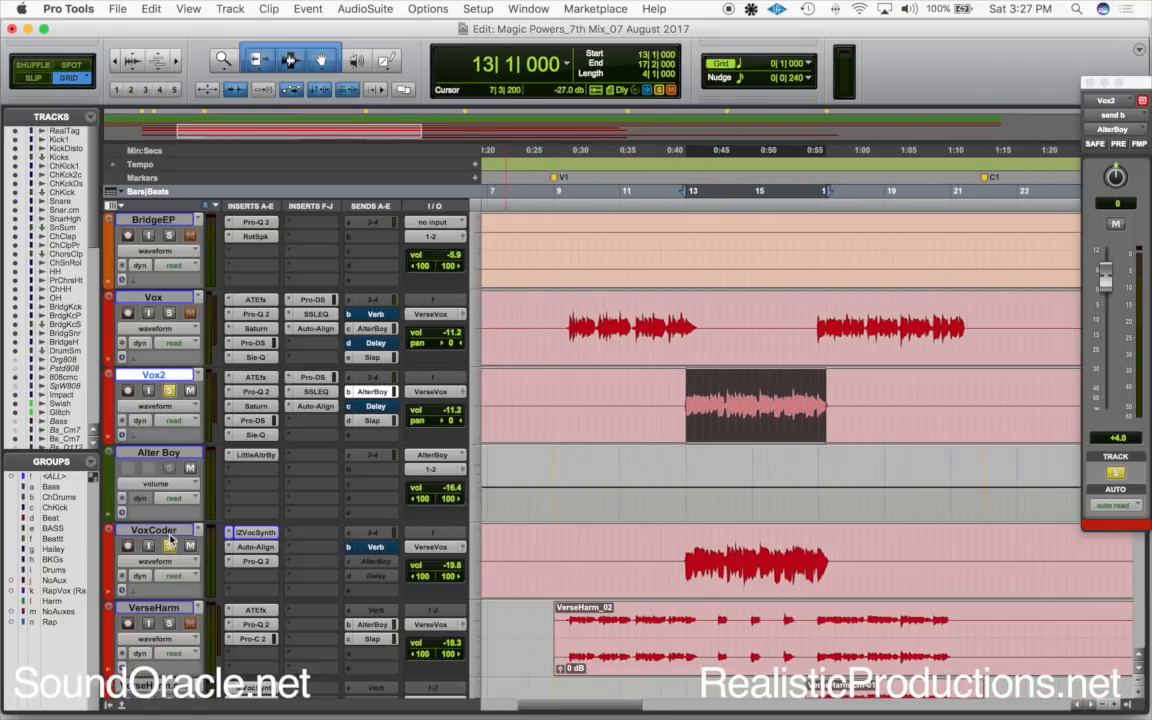
pyautogui.moveTo(160, 531); pyautogui.dragTo(183, 446)
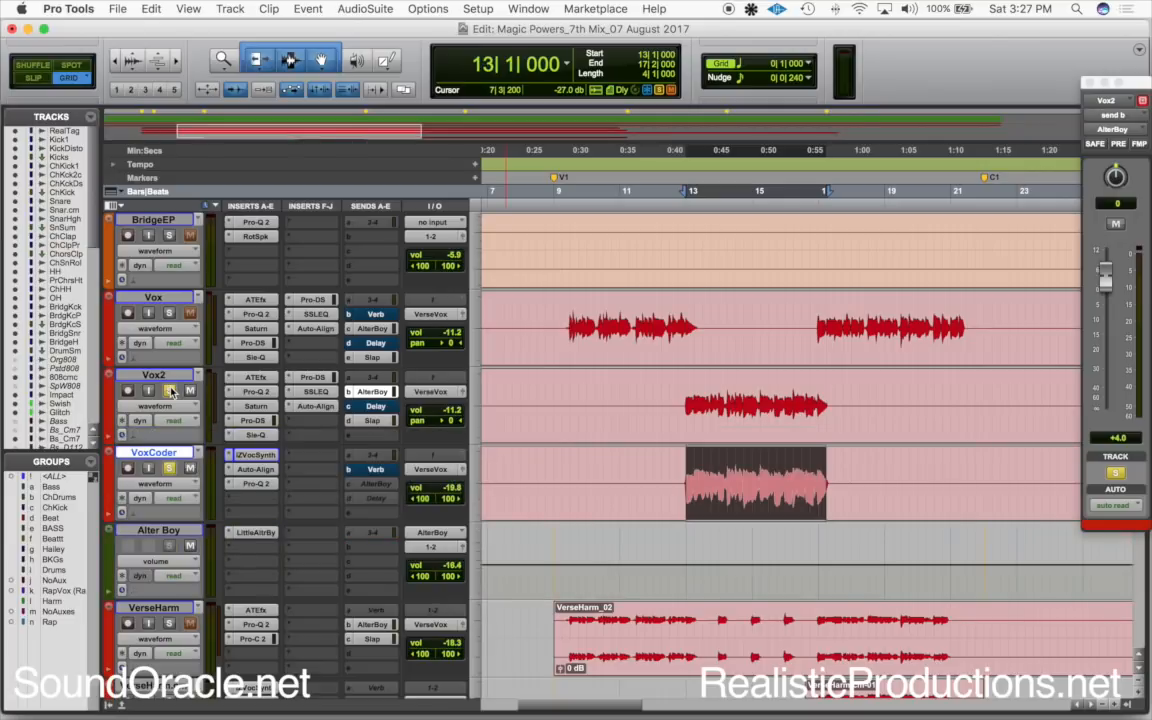
# - Play the selected Vox2 phrase in the full mix, and solo Vox2, VoxCoder and Alter Boy together during playback
pyautogui.keyDown('shift'); pyautogui.click(170, 533); pyautogui.keyUp('shift')
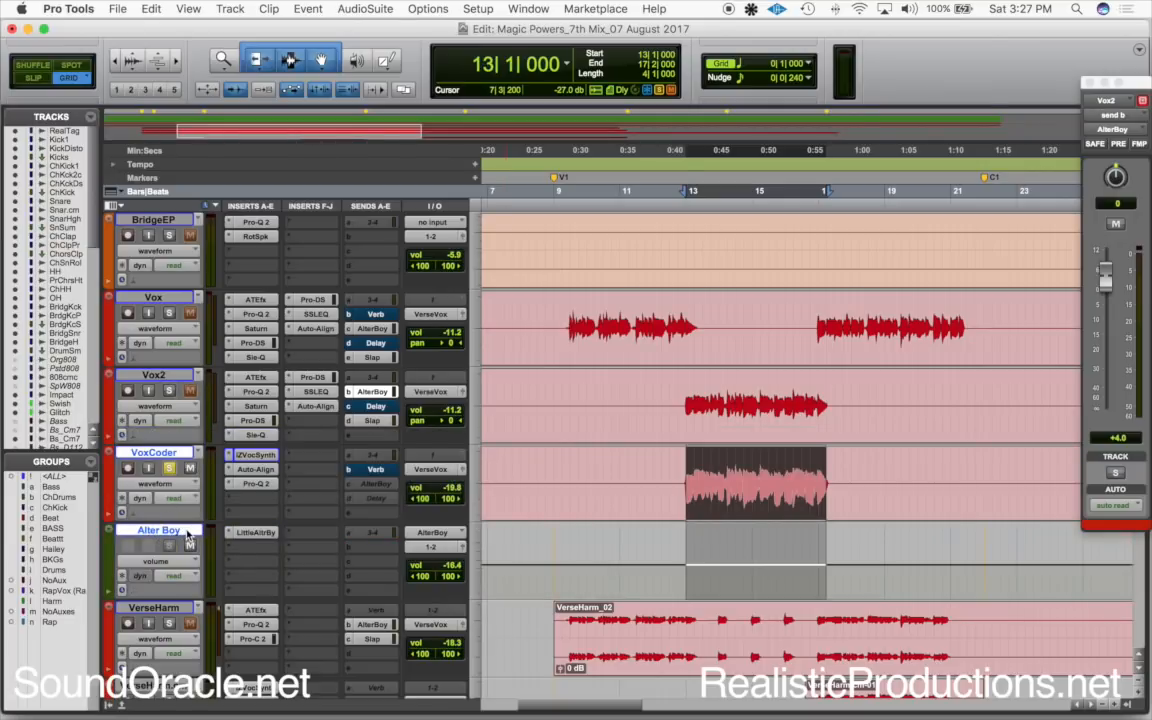
pyautogui.press('space')
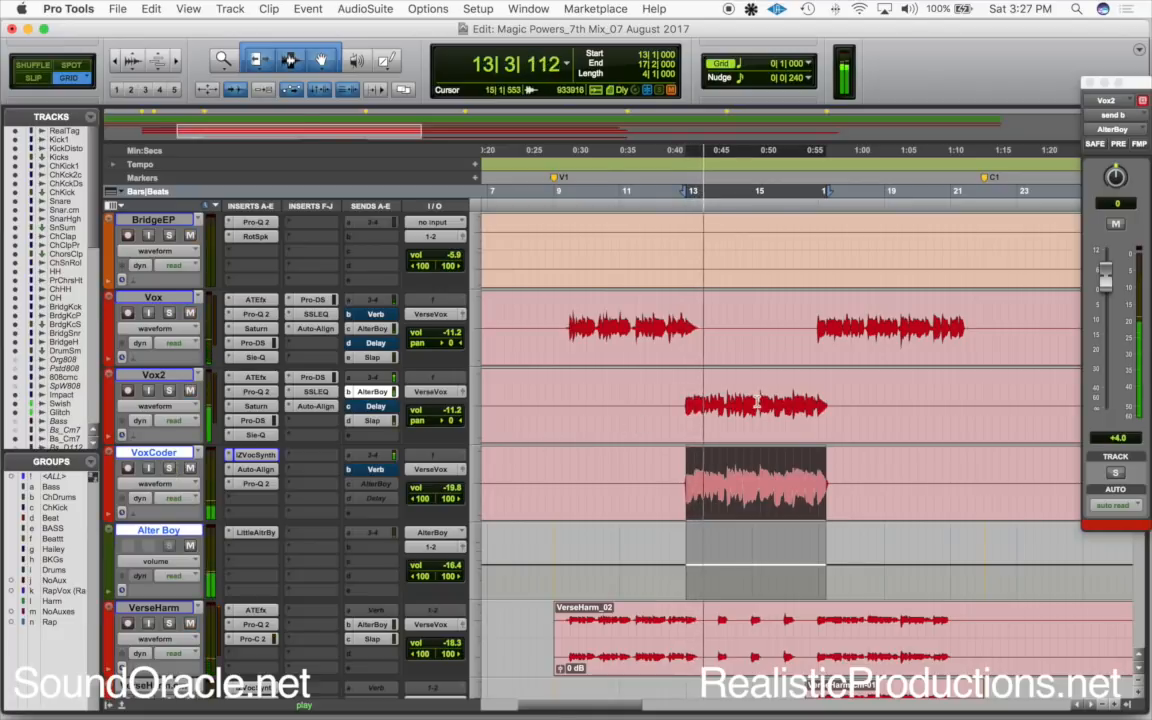
pyautogui.keyDown('shift'); pyautogui.click(170, 377); pyautogui.keyUp('shift')
pyautogui.click(169, 464)
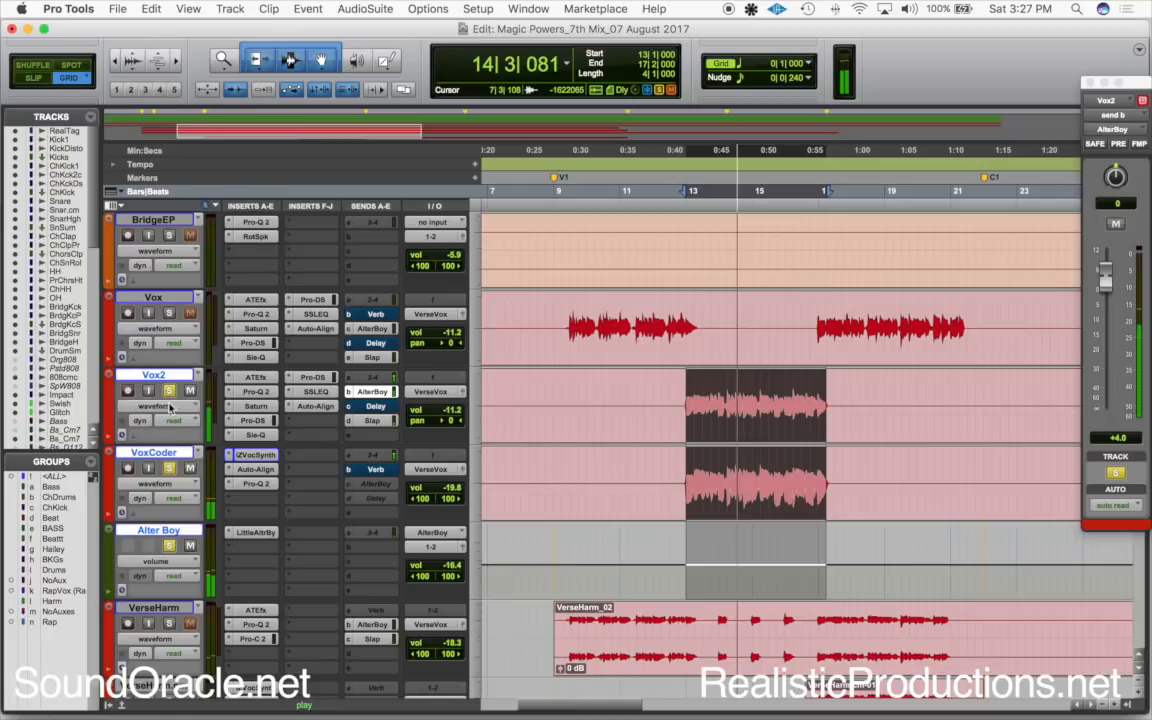
pyautogui.click(169, 469)
pyautogui.click(169, 547)
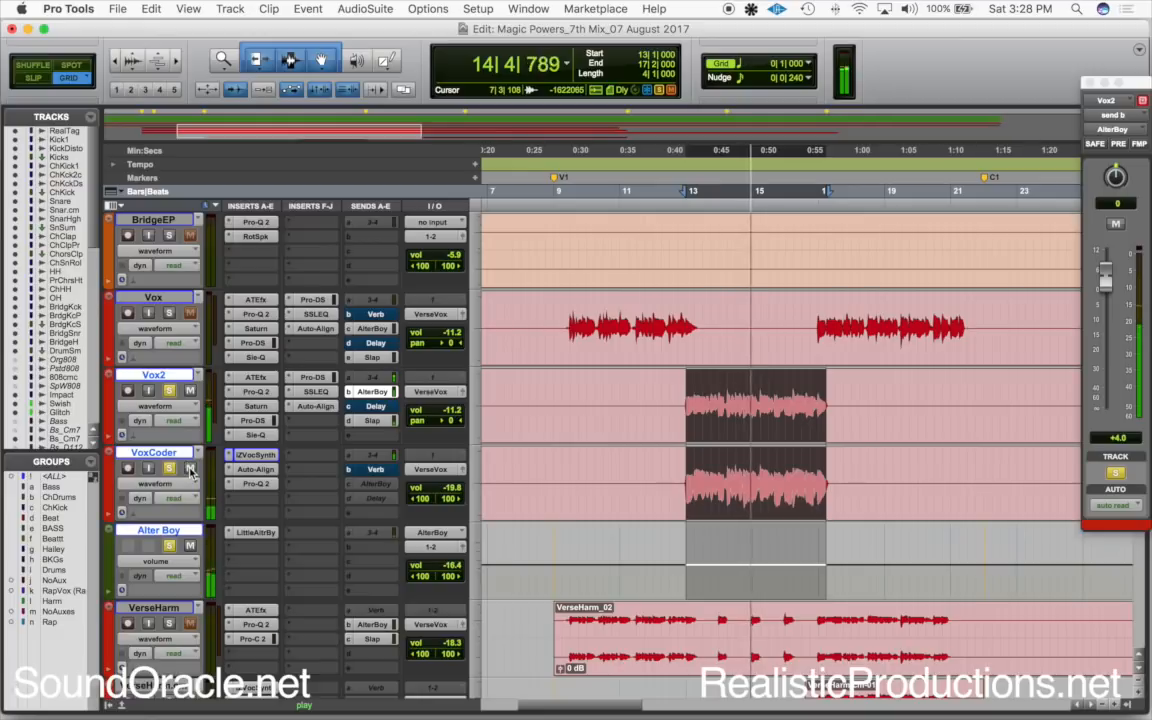
# - Compare Vox2 with the VoxCoder and Alter Boy tracks muted and unmuted, and clear the solos before stopping playback
pyautogui.click(190, 546)
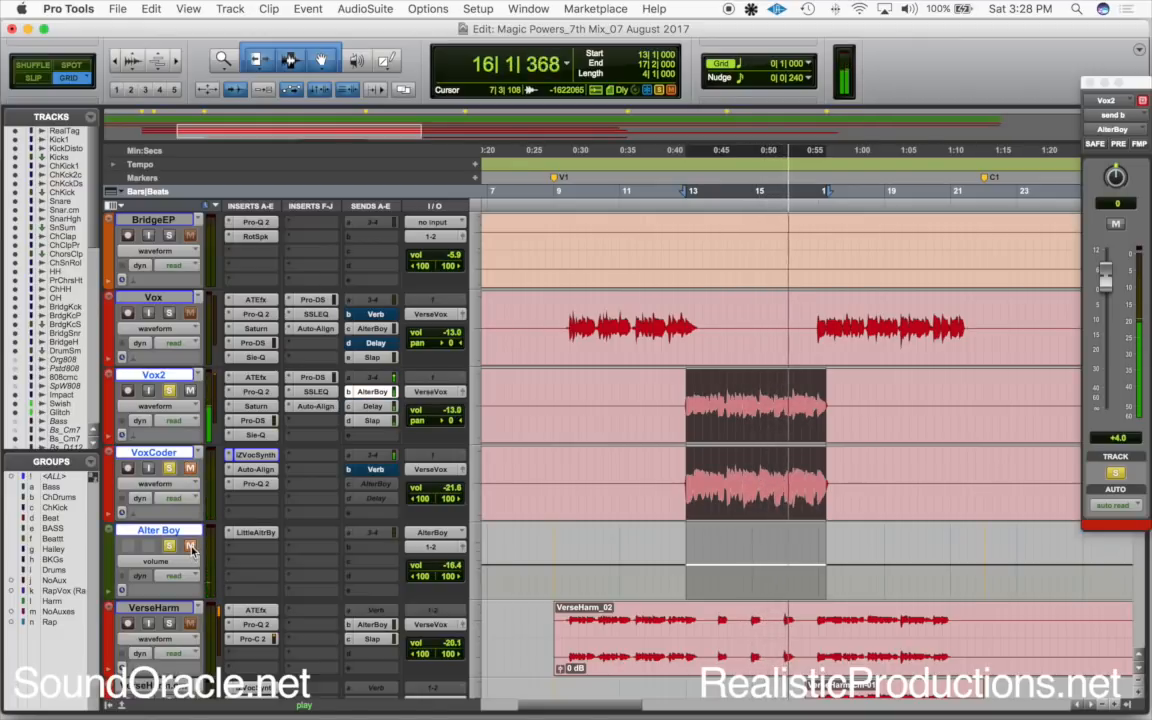
pyautogui.click(190, 469)
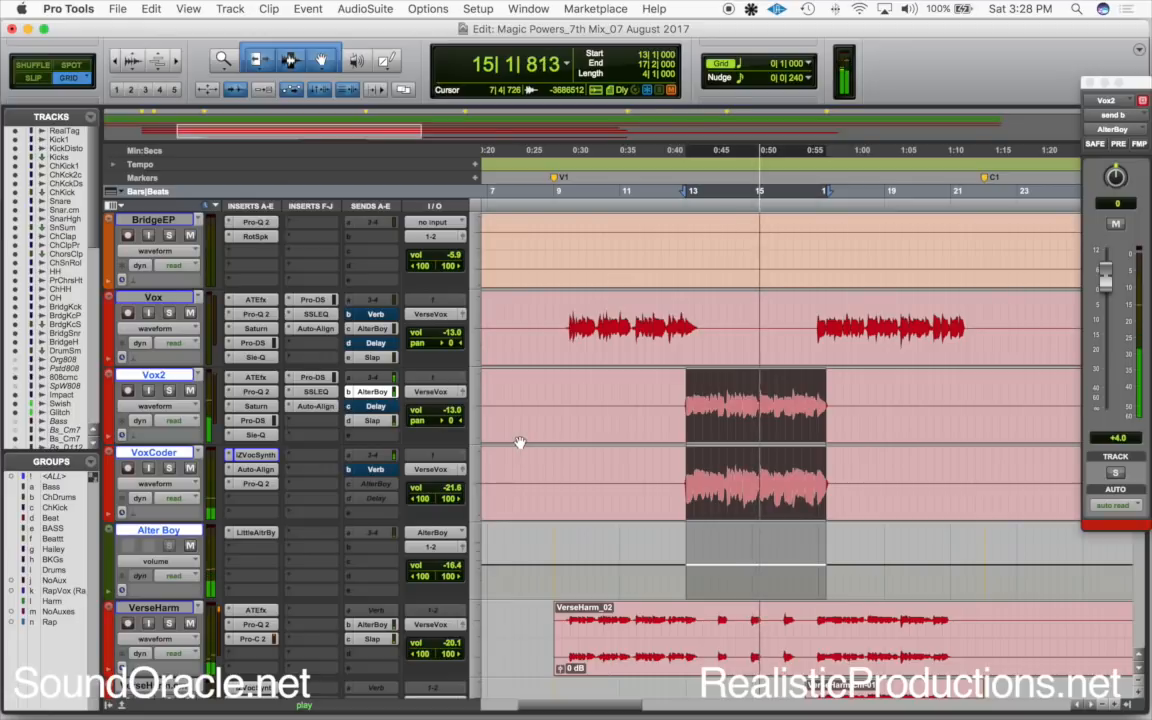
pyautogui.press('space')
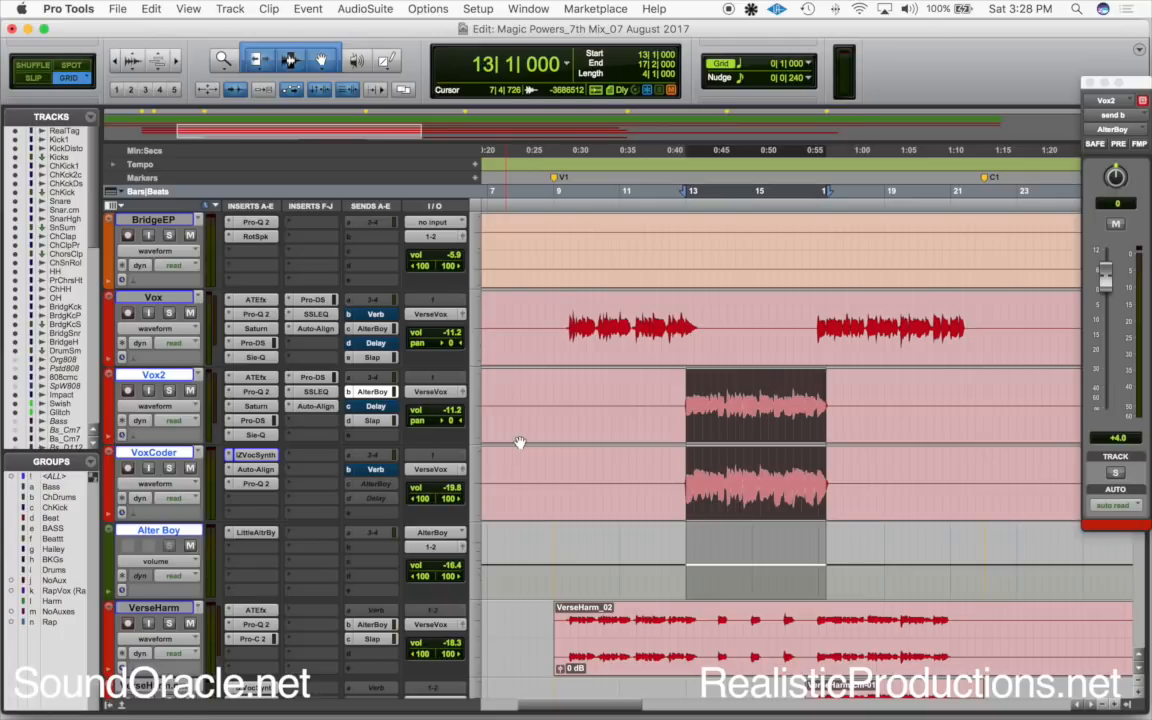
# - Solo VerseHarm and audition its short harmony phrases from 13|4|000
pyautogui.click(709, 617)
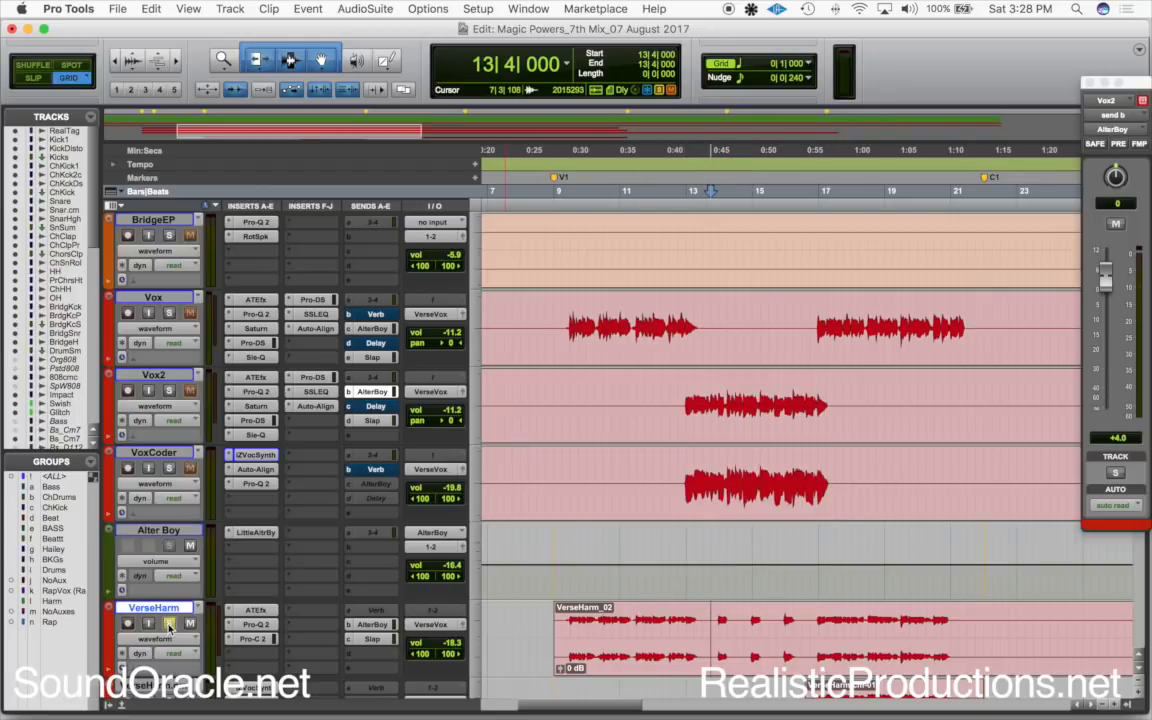
pyautogui.press('t')
pyautogui.press('t')
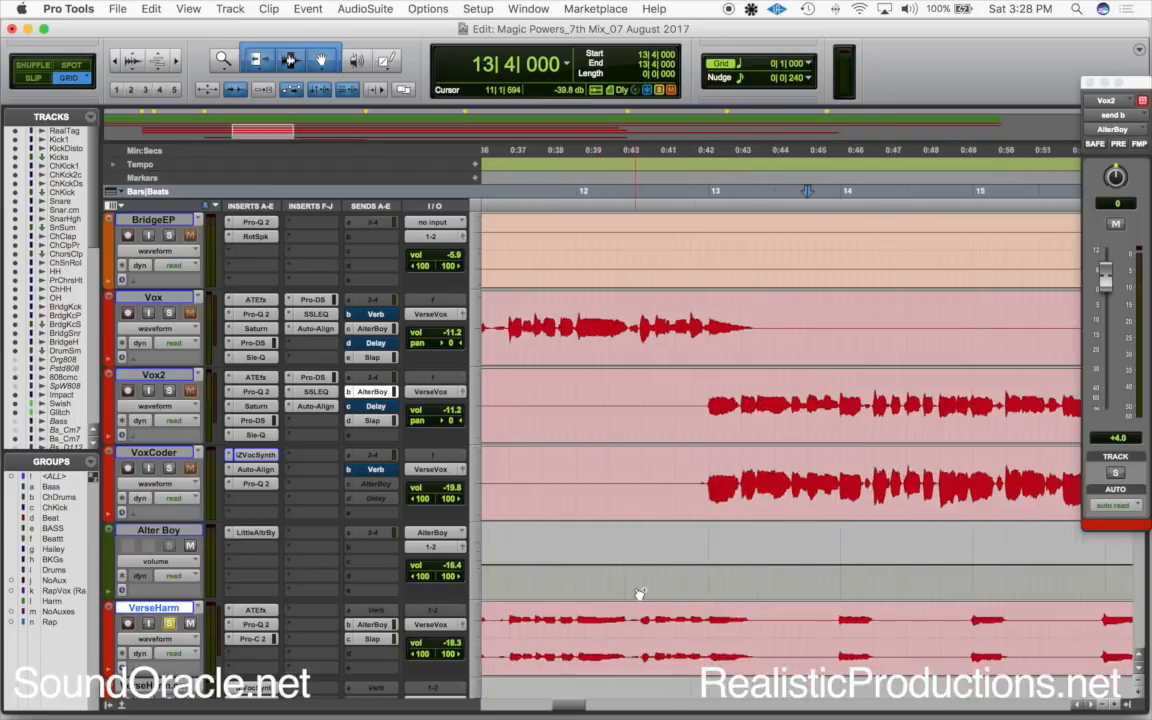
pyautogui.hscroll(5, 635, 590)
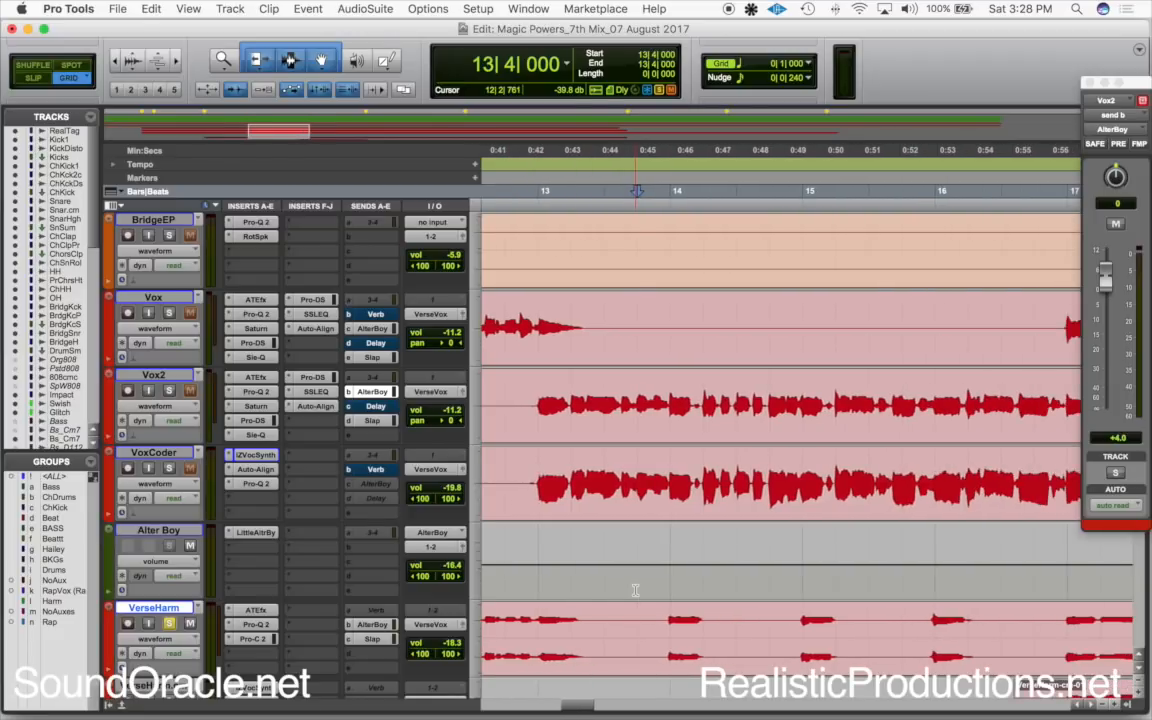
pyautogui.press('space')
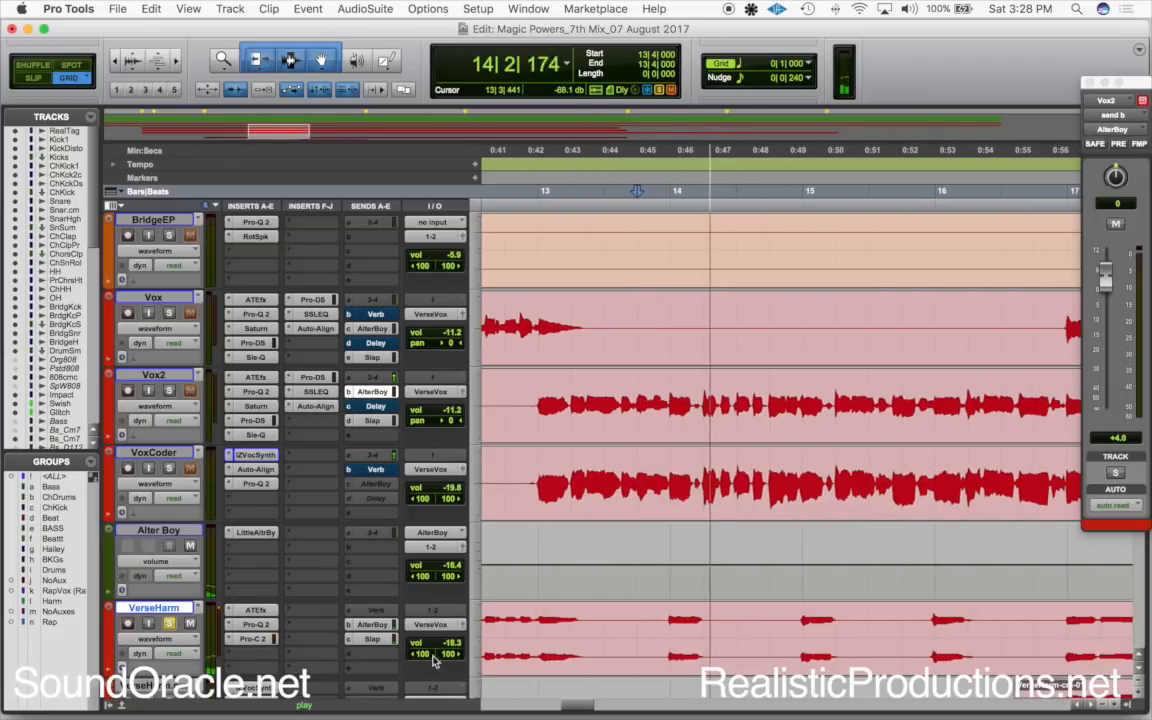
pyautogui.press('space')
# - Compare the soloed VerseHarm from 13|4|000 with its AlterBoy send muted and unmuted
pyautogui.press('space')
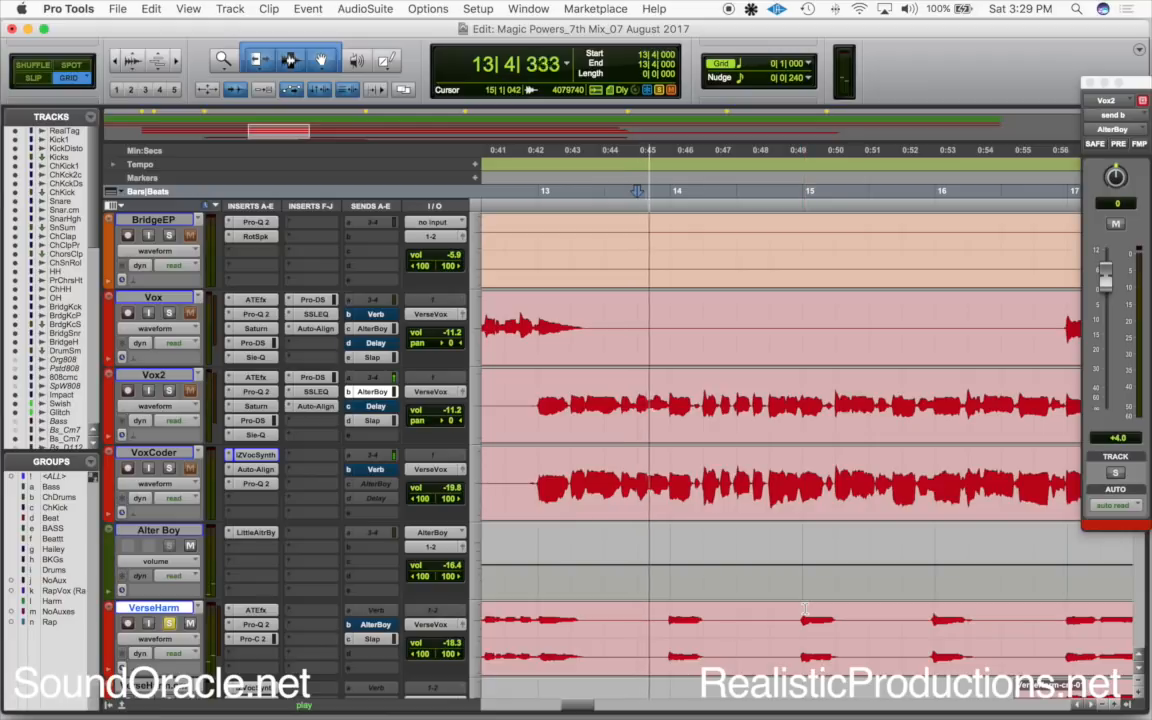
pyautogui.press('space')
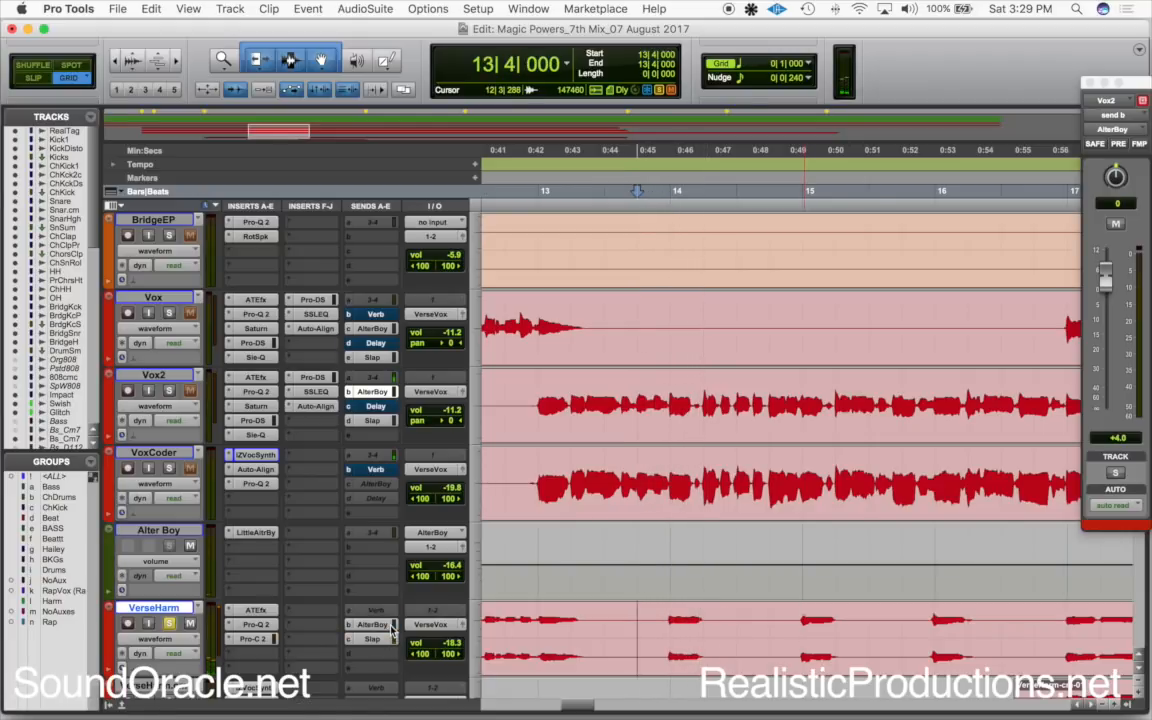
pyautogui.press('space')
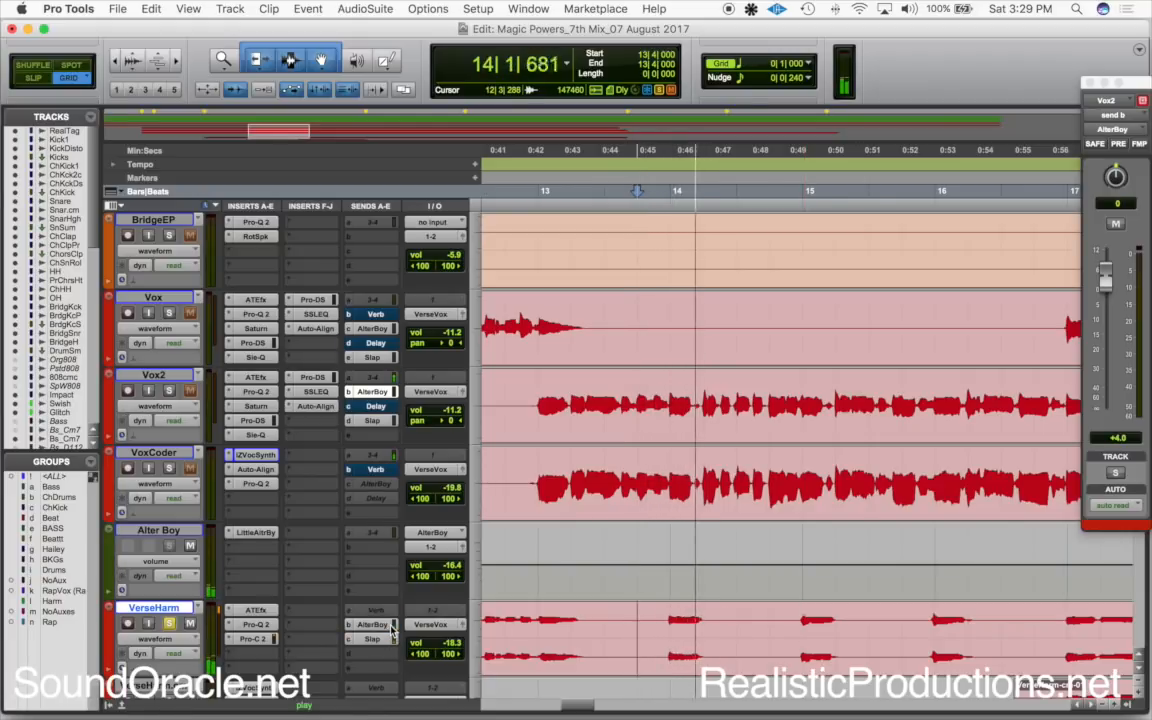
pyautogui.press('space')
# - Clear the VerseHarm solo and place the edit cursor on the Chorus track at 21|4|768, just before marker C1
pyautogui.press('r')
pyautogui.press('r')
pyautogui.press('r')
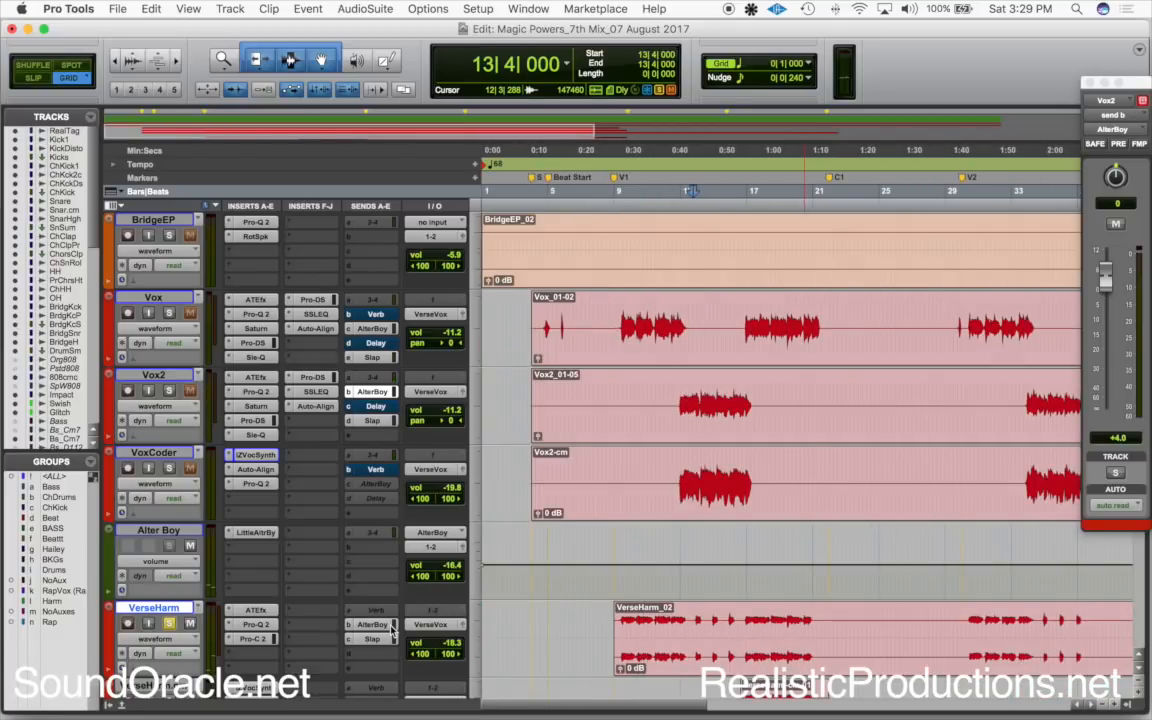
pyautogui.scroll(-15, 873, 556)
pyautogui.hscroll(2, 873, 556)
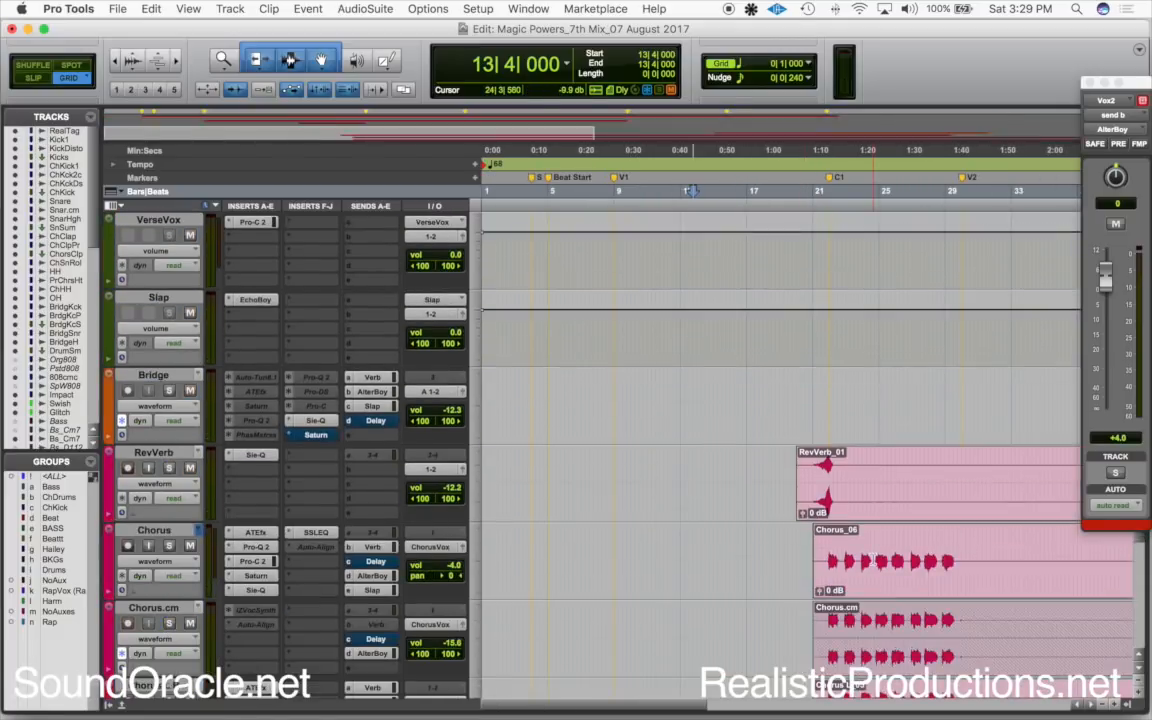
pyautogui.hscroll(1, 873, 560)
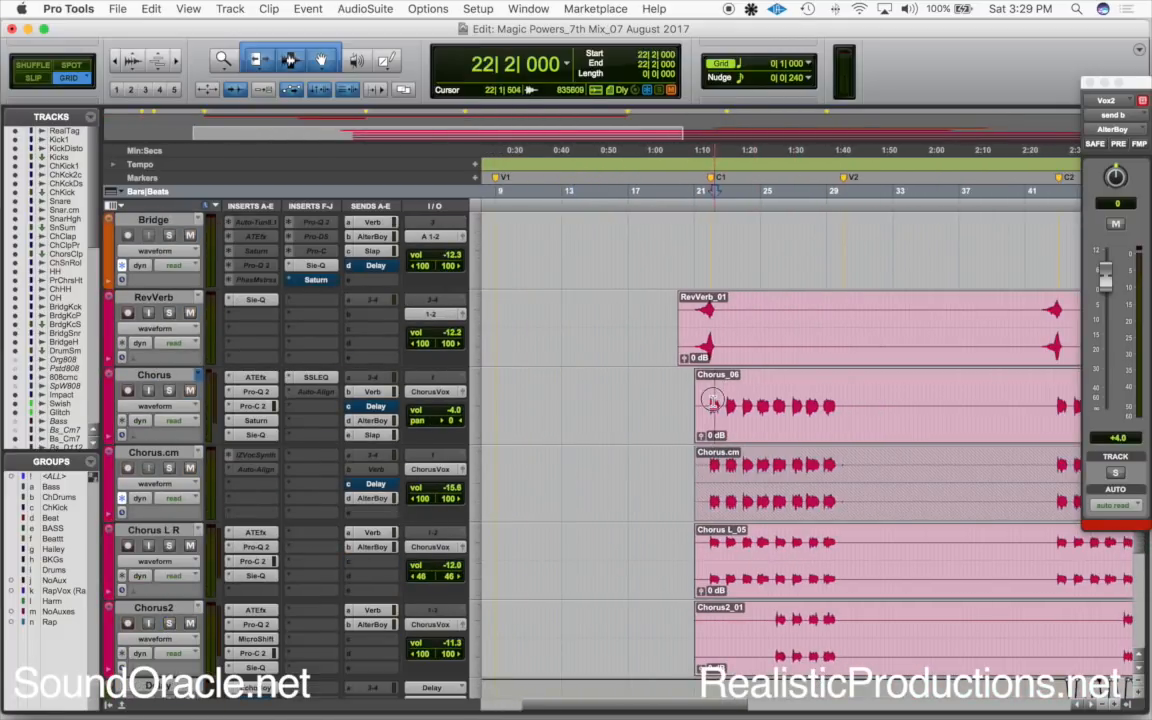
pyautogui.click(712, 400)
pyautogui.press('t')
pyautogui.press('t')
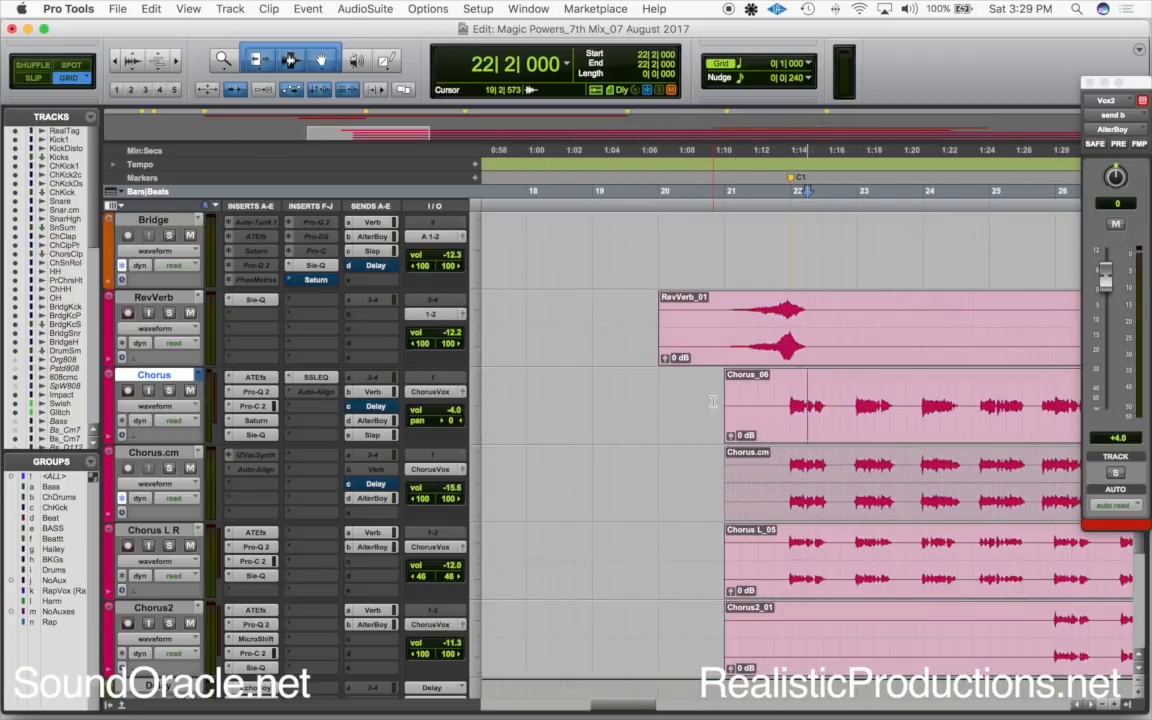
pyautogui.press('t')
pyautogui.hscroll(2, 712, 400)
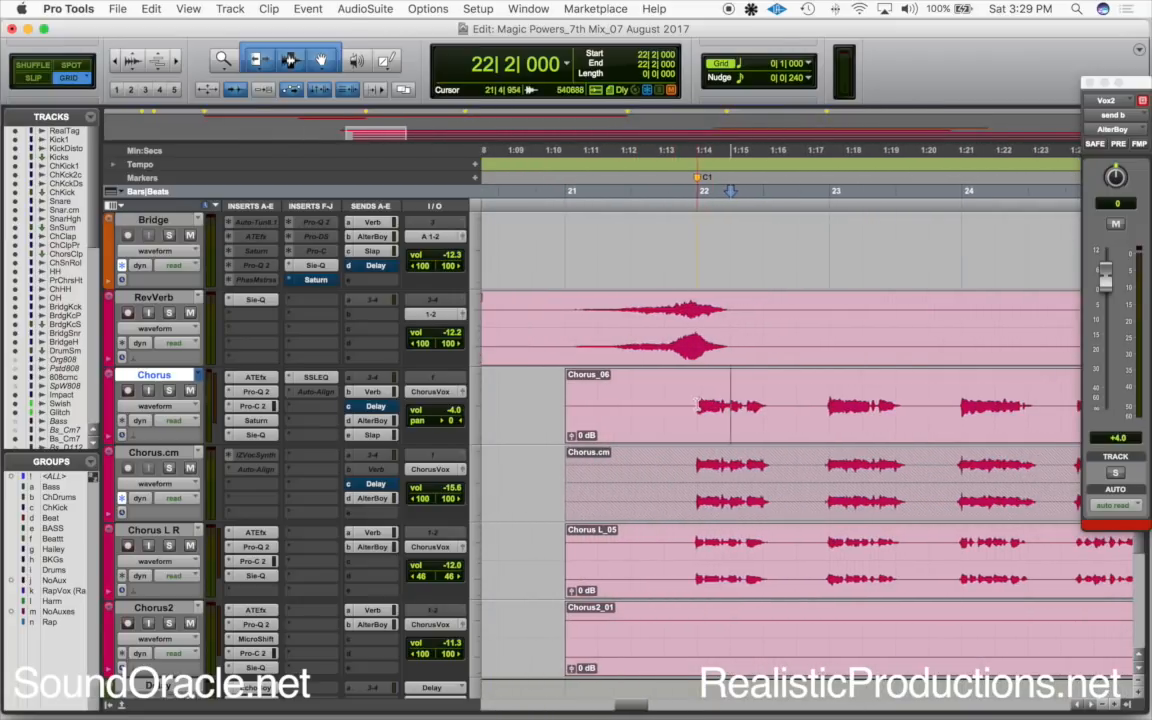
pyautogui.click(691, 403)
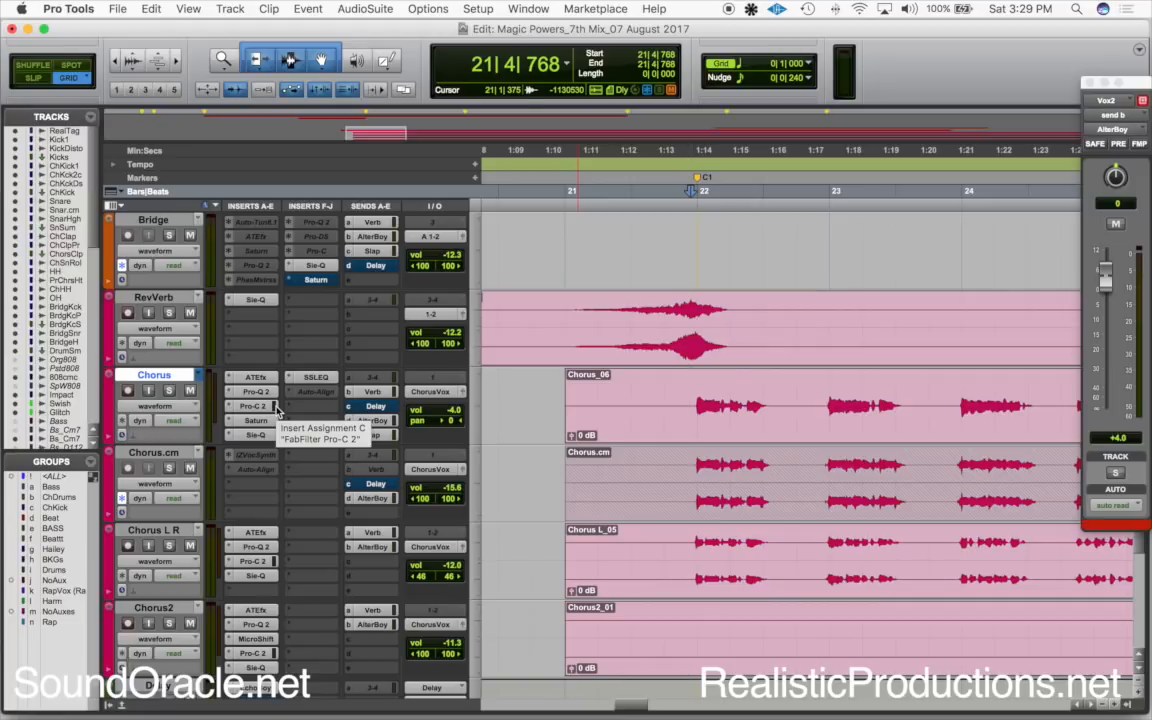
# - Open the Chorus track's AlterBoy send and audition Chorus, Chorus.cm and Chorus L R soloed together
pyautogui.click(370, 421)
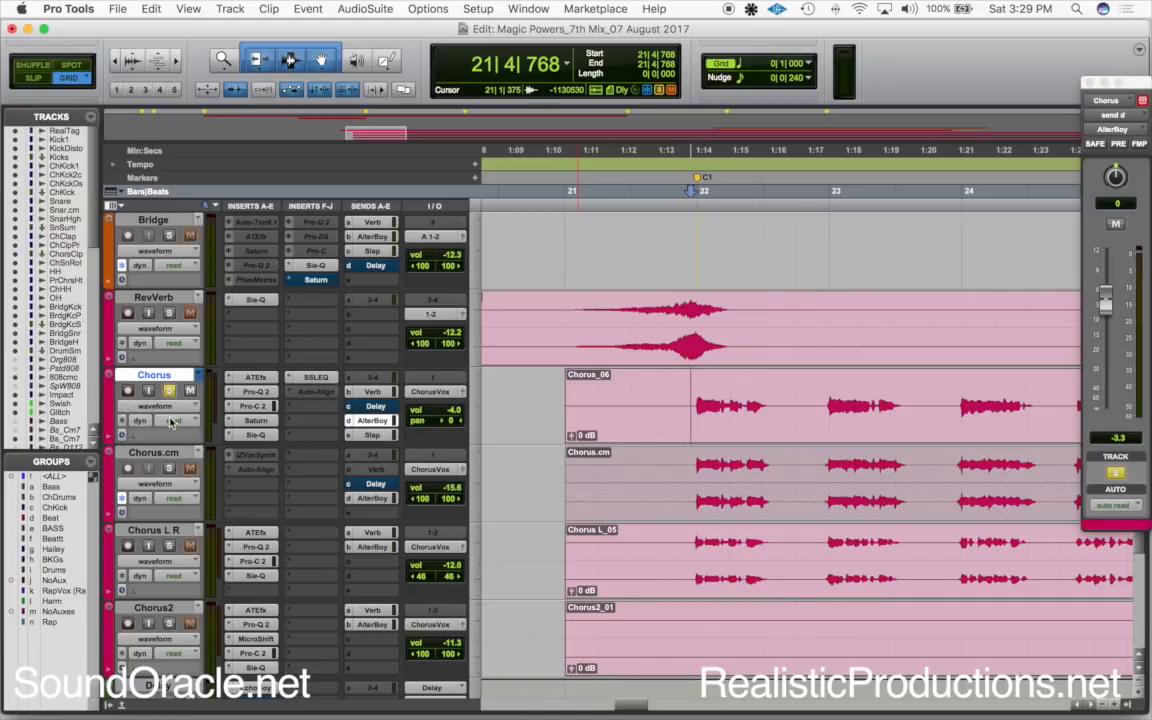
pyautogui.press('space')
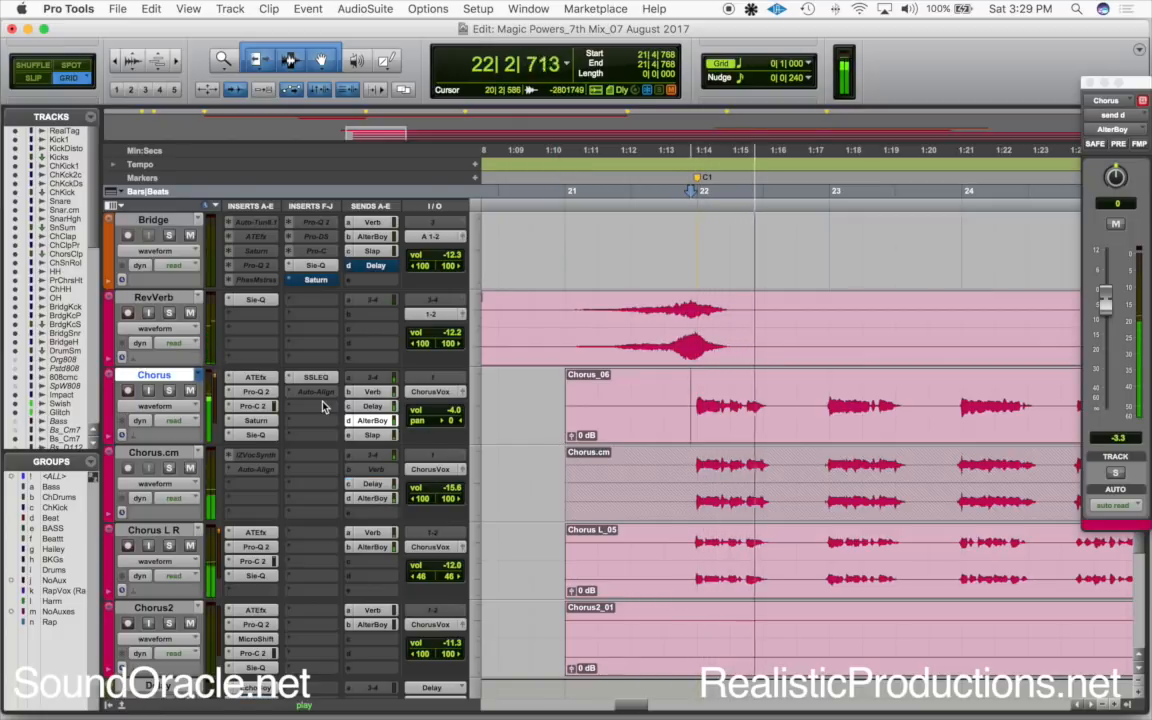
pyautogui.keyDown('shift'); pyautogui.click(169, 533); pyautogui.keyUp('shift')
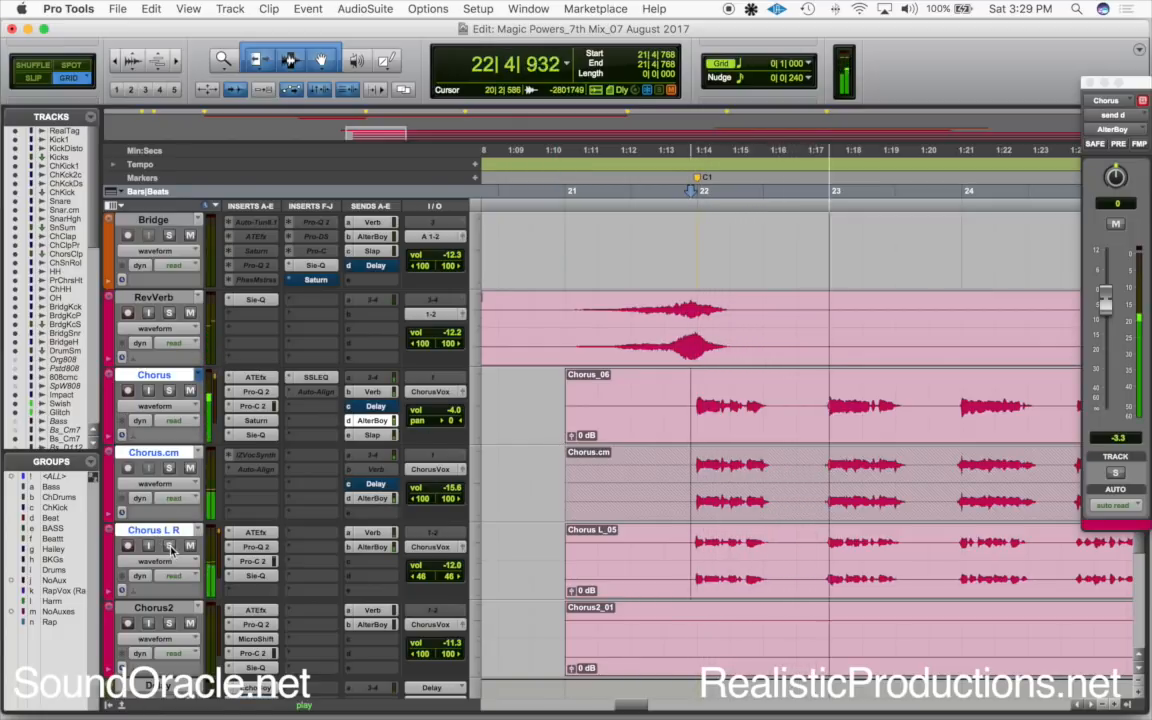
pyautogui.click(170, 546)
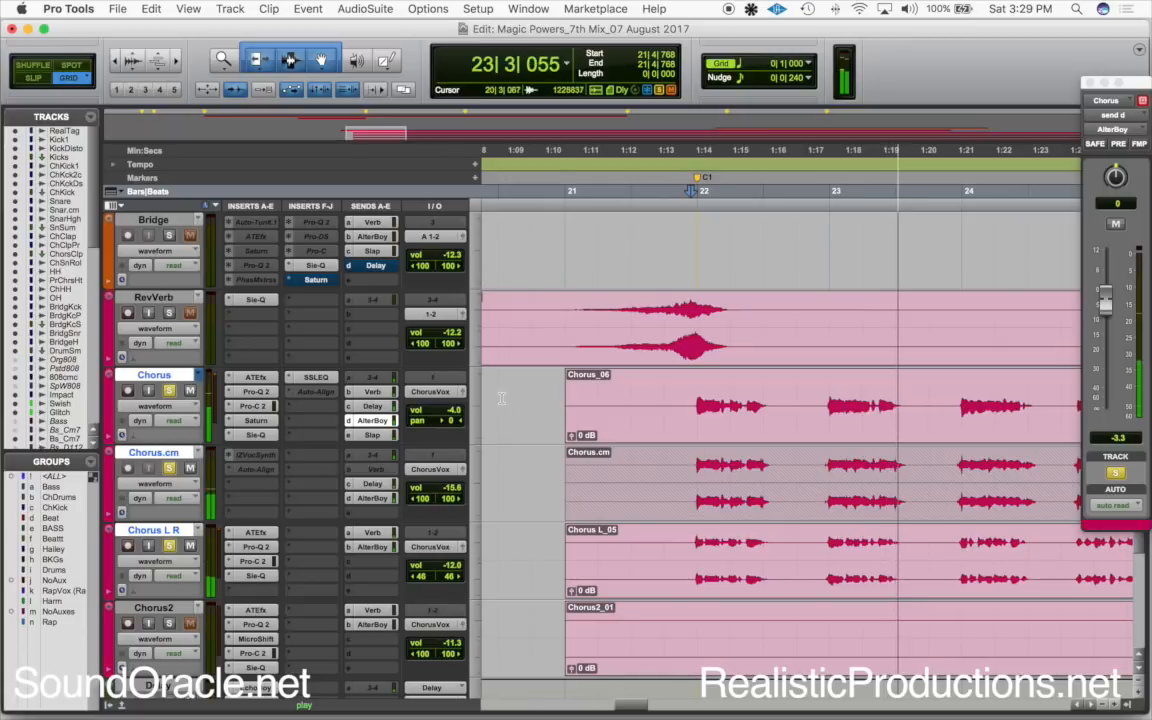
pyautogui.press('space')
pyautogui.press('space')
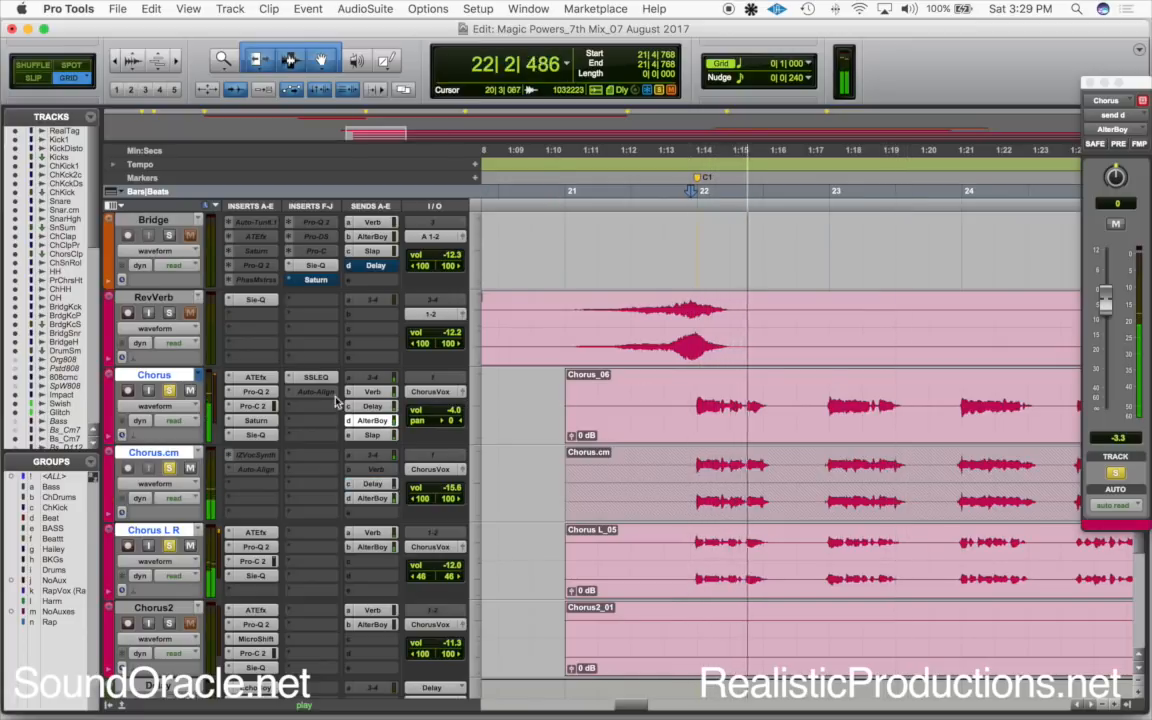
# - Compare the soloed chorus vocals with the Alter Boy track muted and unmuted, and clear their solos
pyautogui.scroll(6, 250, 390)
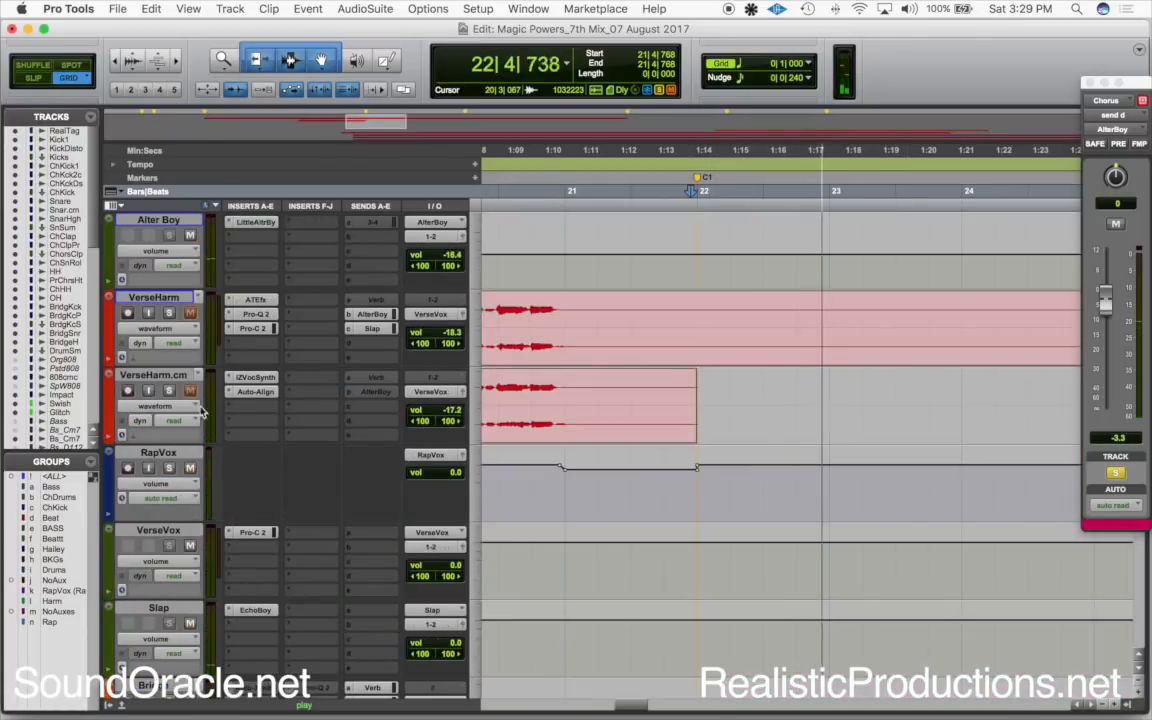
pyautogui.press('space')
pyautogui.press('space')
pyautogui.click(190, 235)
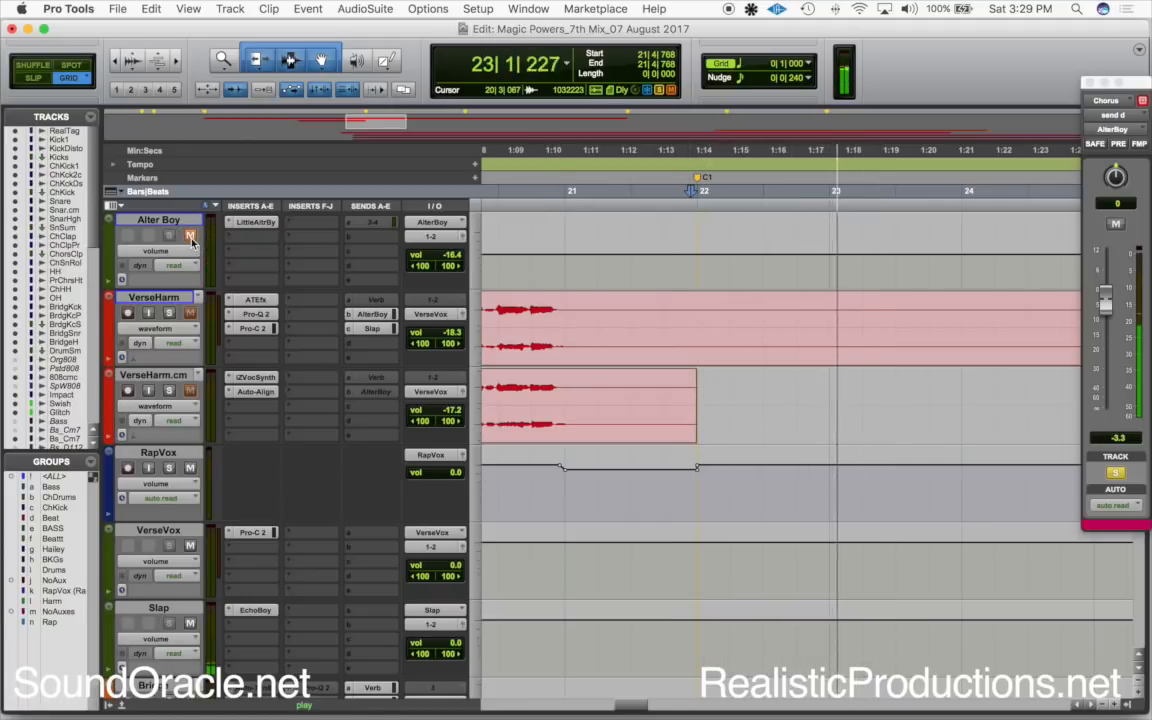
pyautogui.click(190, 235)
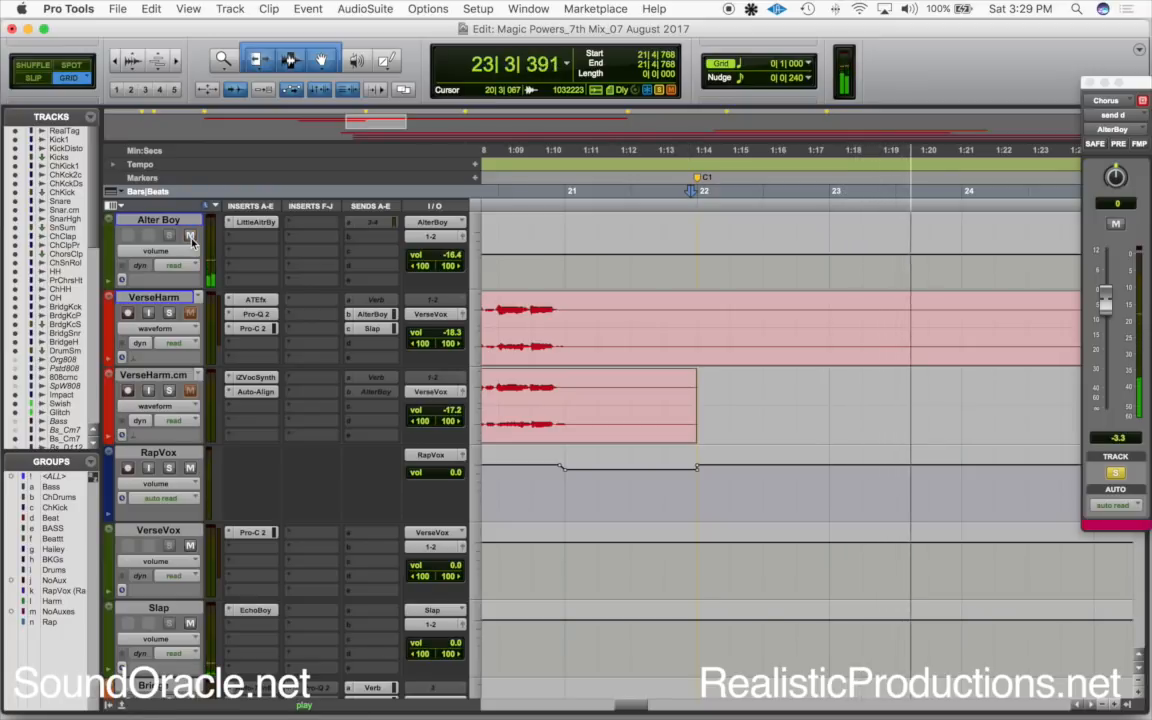
pyautogui.scroll(-5, 543, 541)
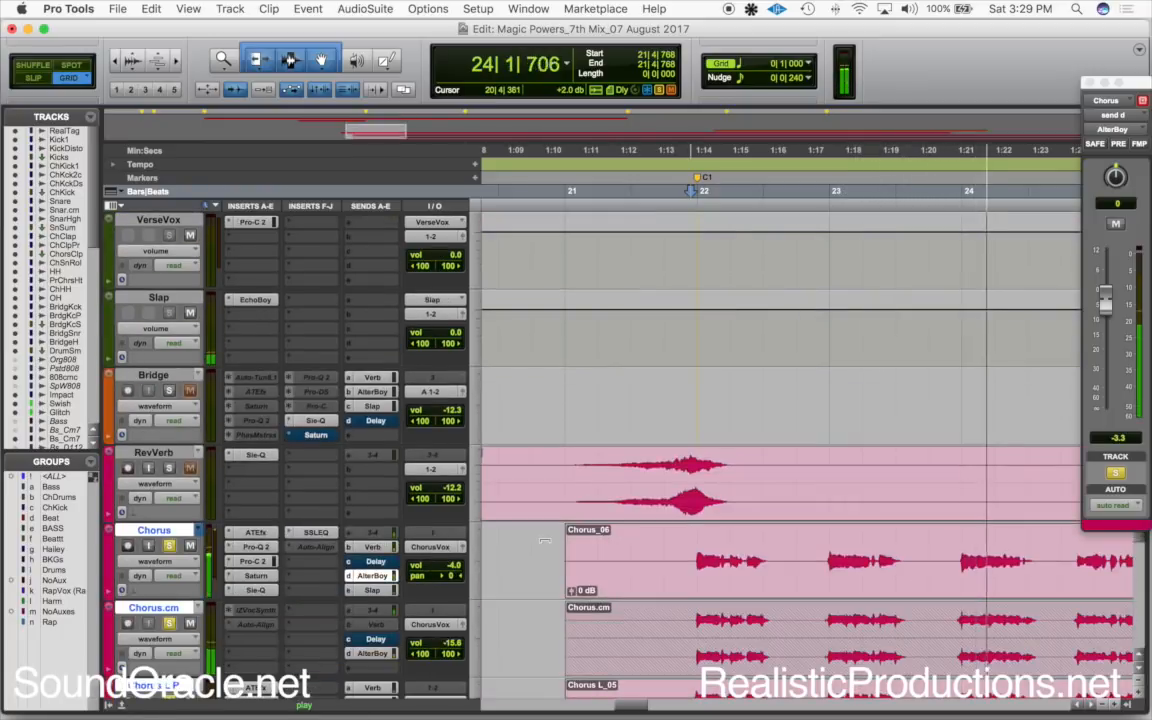
pyautogui.scroll(-3, 543, 541)
pyautogui.press('space')
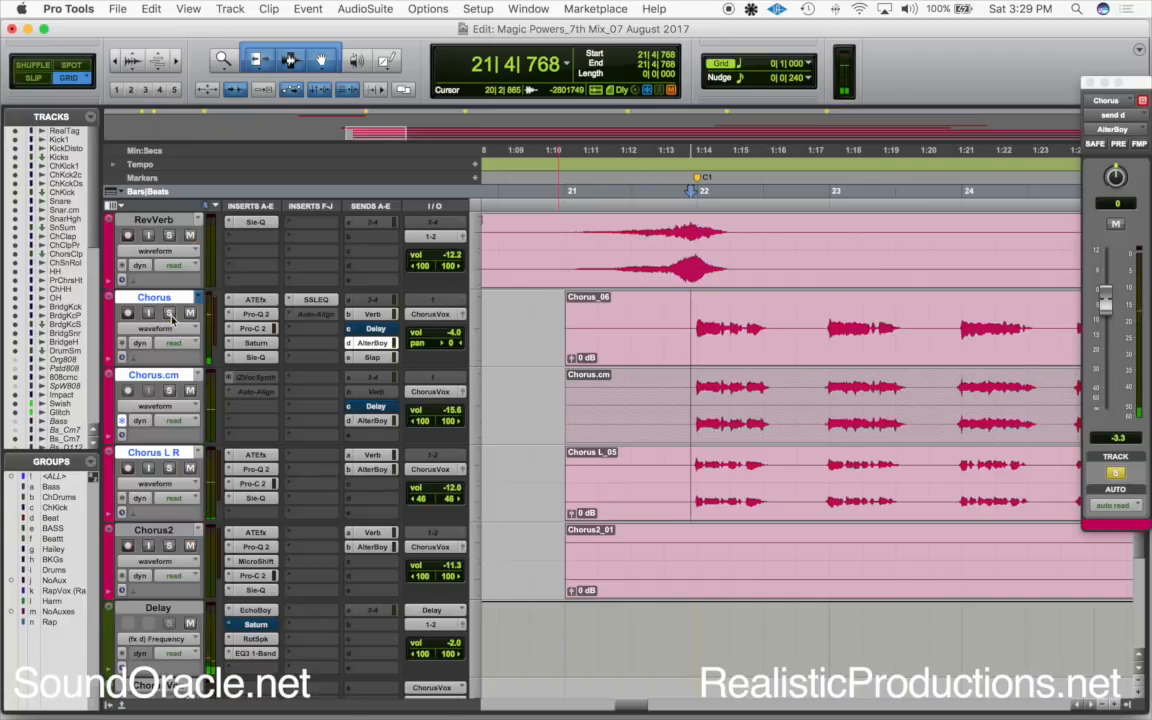
# - Play the full mix from 21|4|000 and compare the chorus with the Alter Boy track muted and unmuted
pyautogui.click(674, 318)
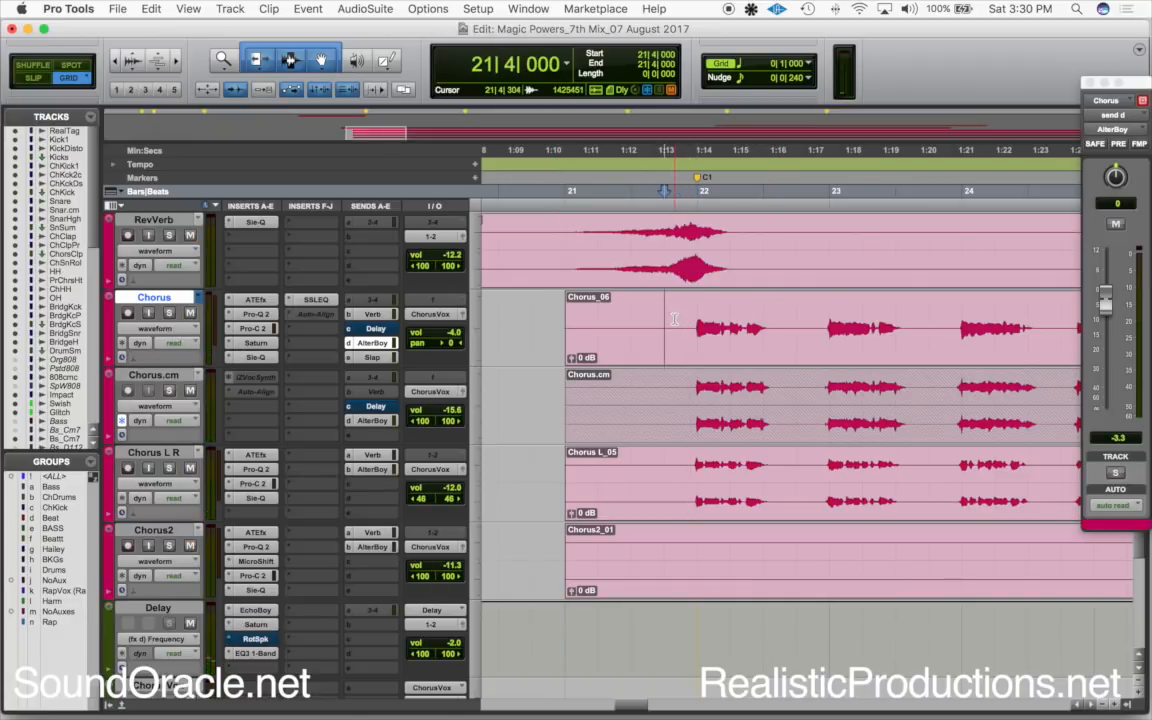
pyautogui.press('space')
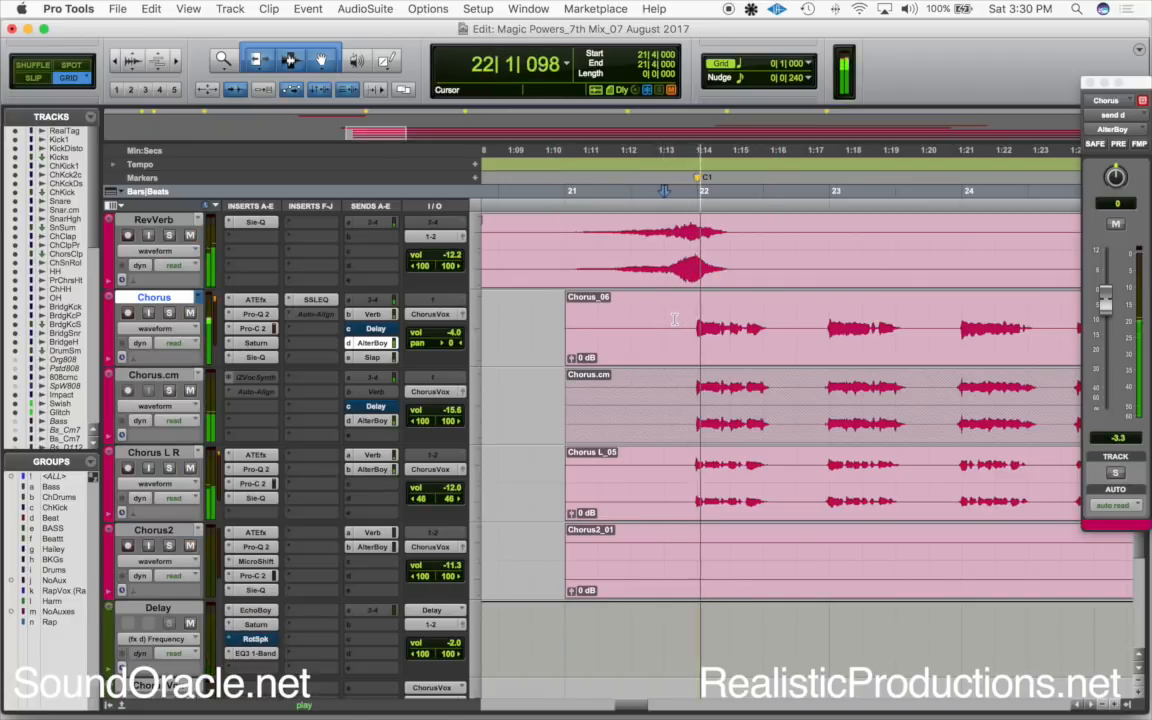
pyautogui.scroll(1, 517, 325)
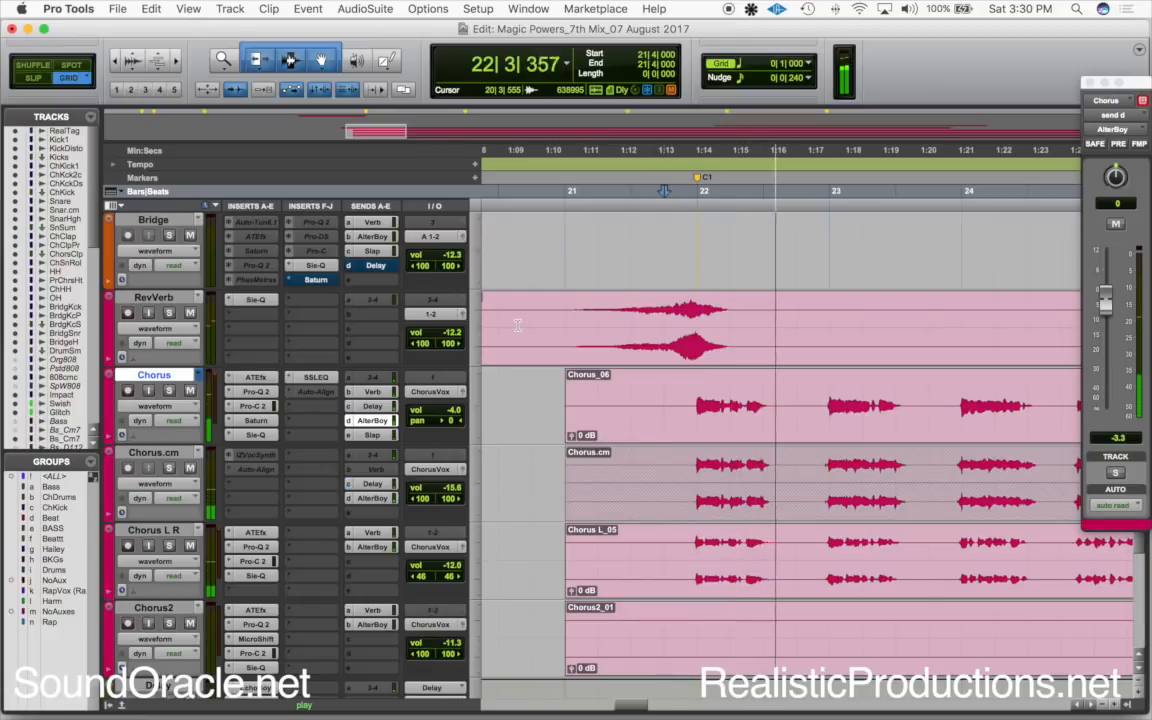
pyautogui.scroll(5, 517, 325)
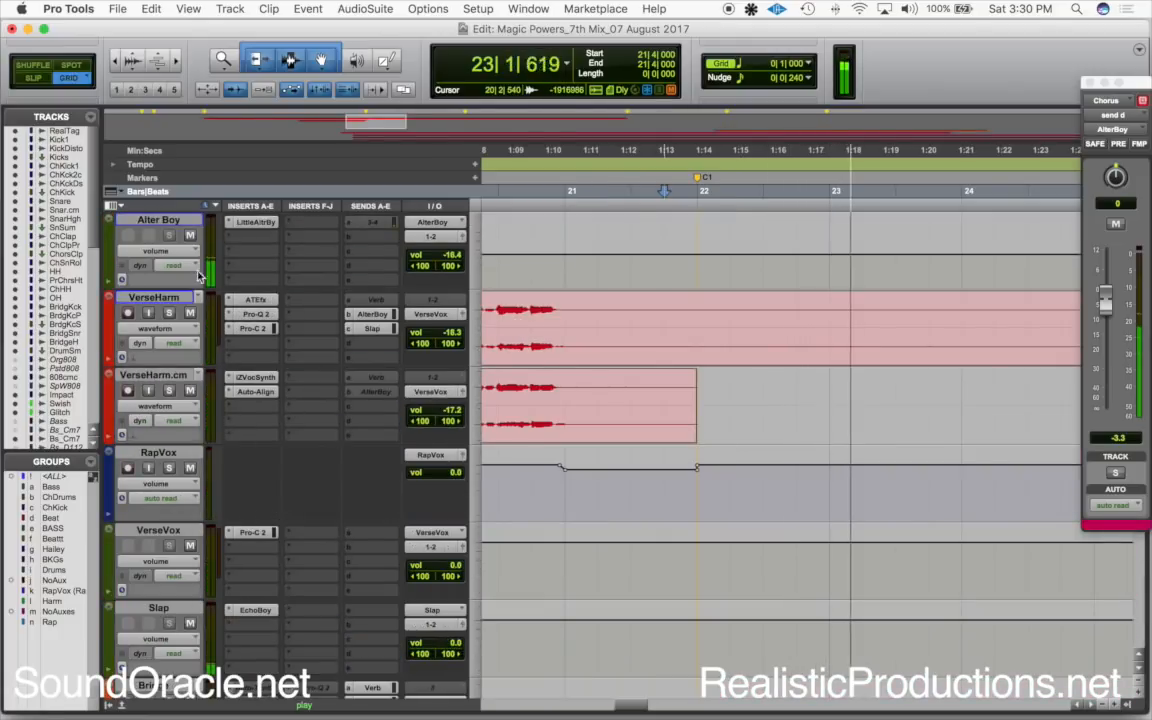
pyautogui.click(190, 236)
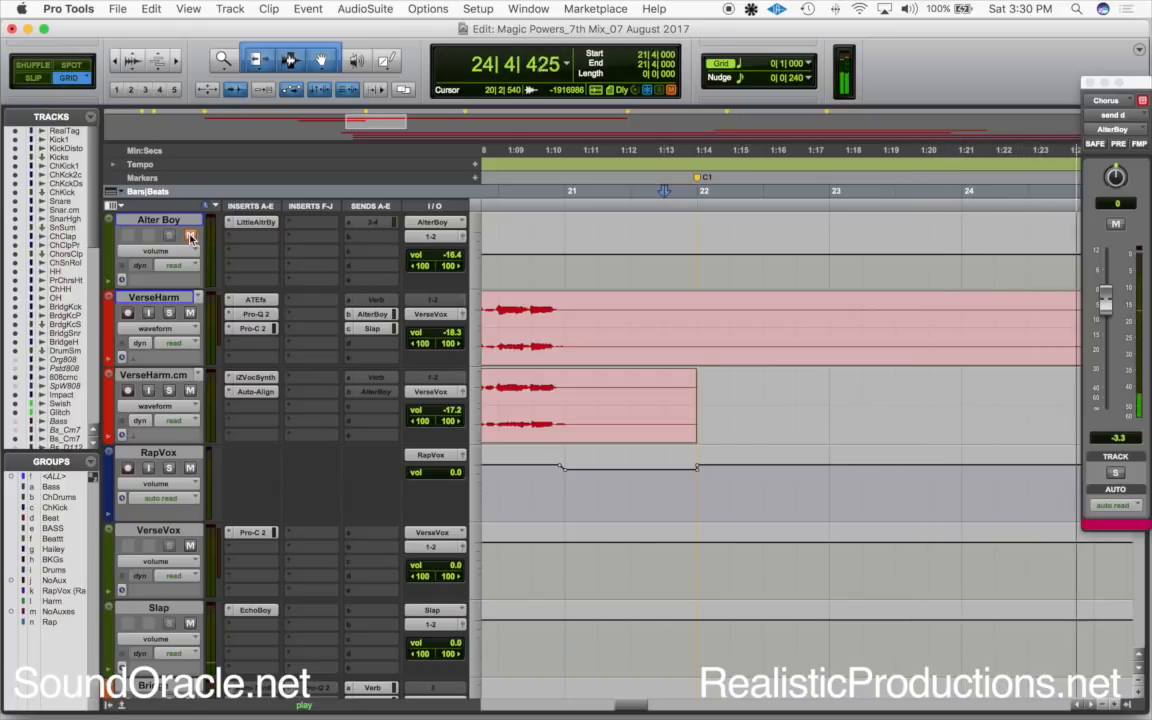
pyautogui.click(191, 237)
pyautogui.press('super+bracketleft')
pyautogui.press('super+bracketleft')
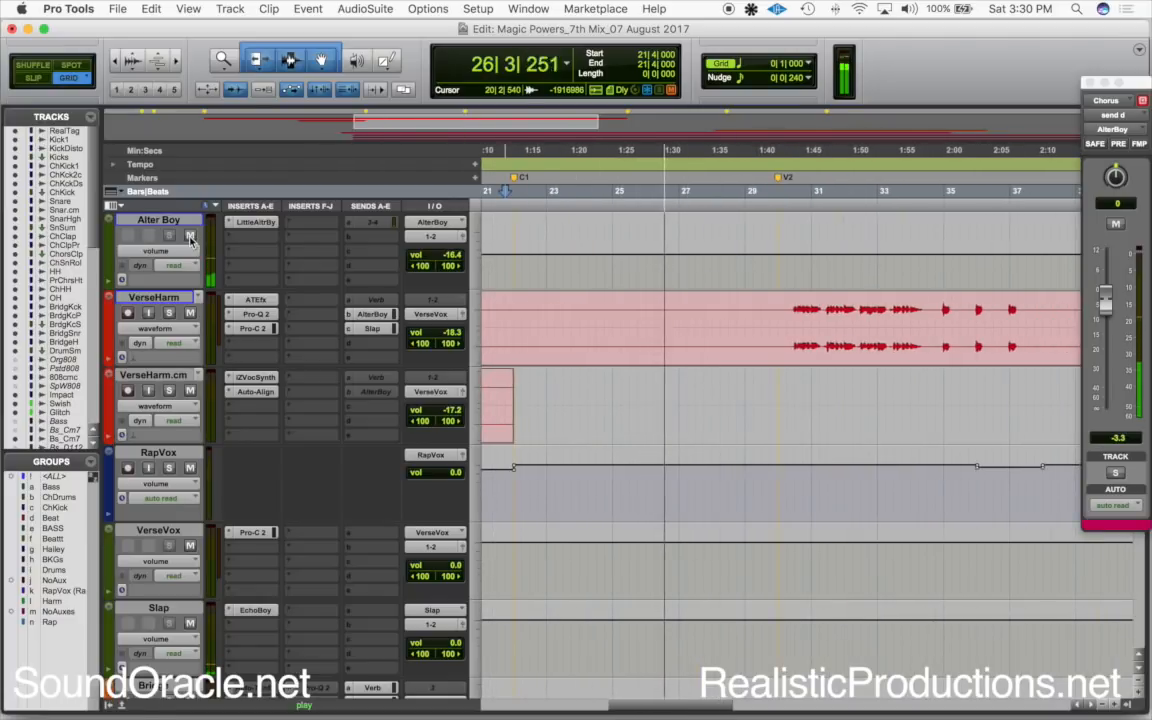
pyautogui.press('space')
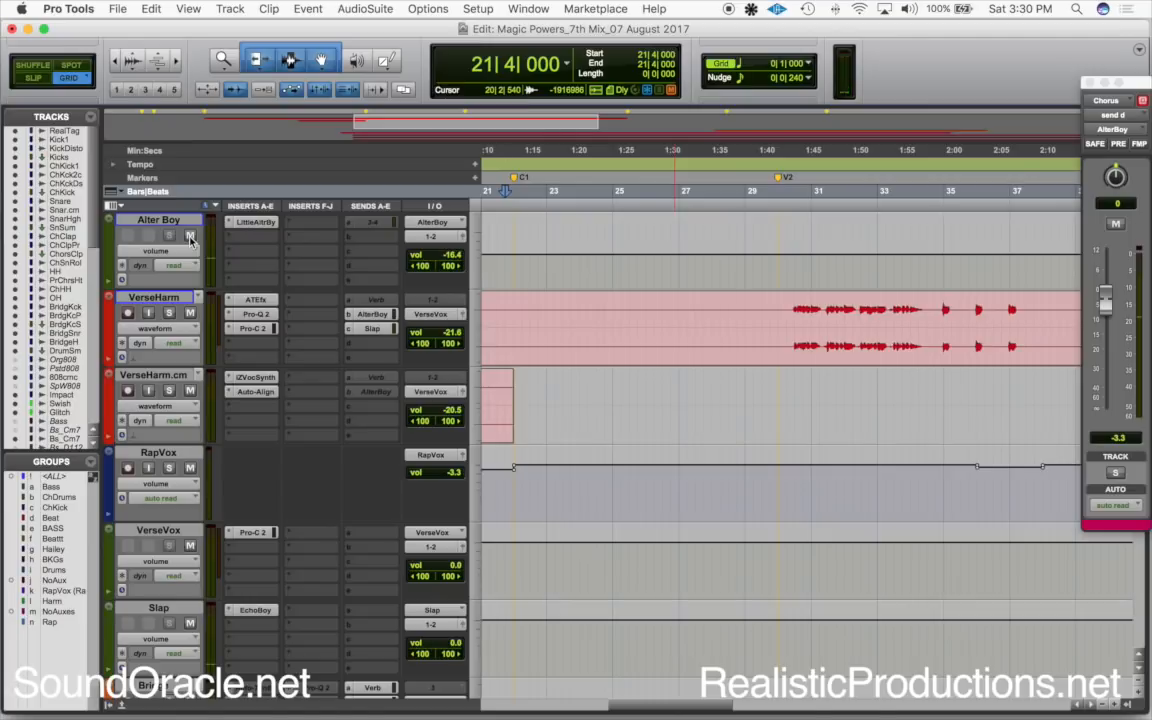